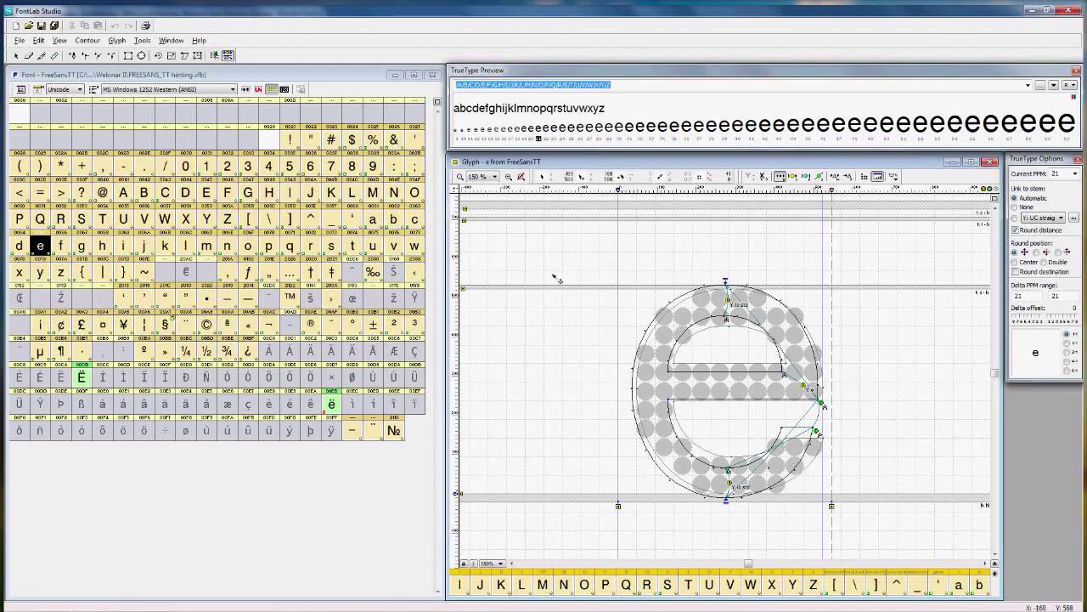
# Step: Examine the font's alignment zones and Type 1 standard stems in the Font Info hinting settings, leaving without changes
pyautogui.click(18, 41)
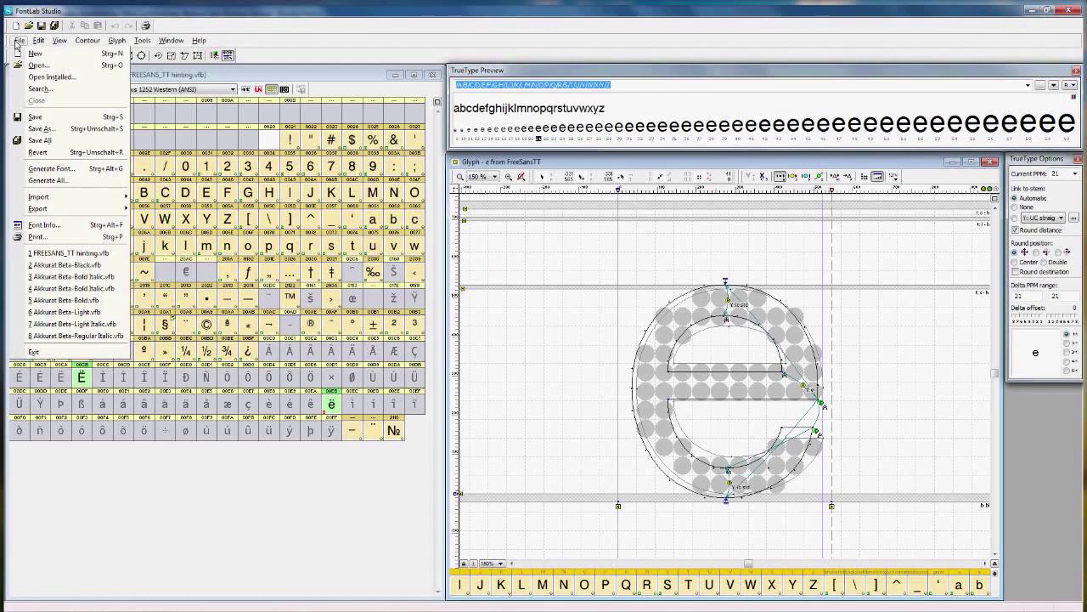
pyautogui.click(43, 225)
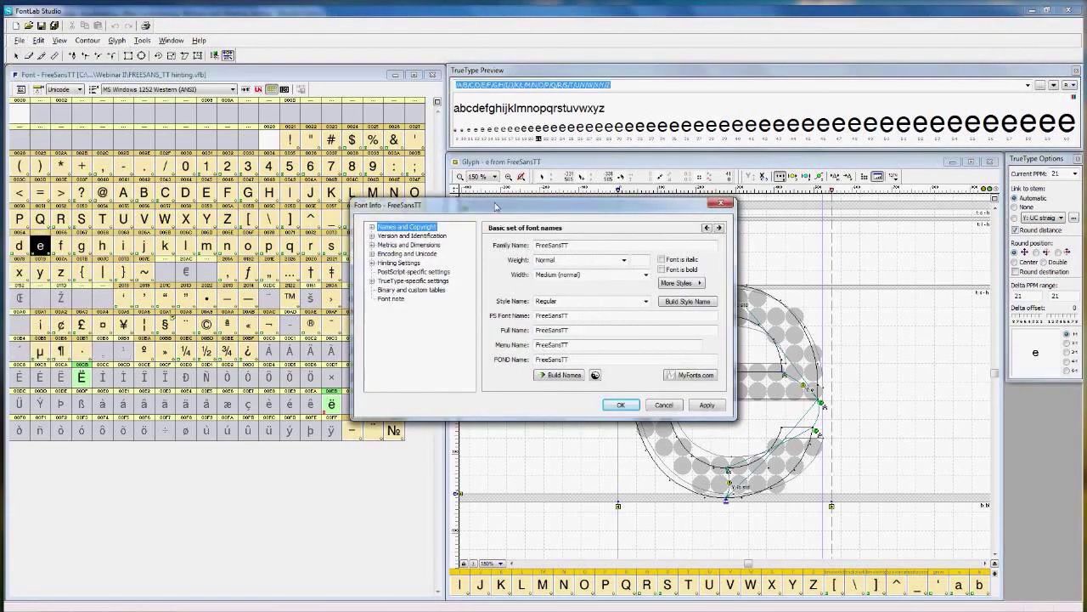
pyautogui.moveTo(496, 207); pyautogui.dragTo(488, 136)
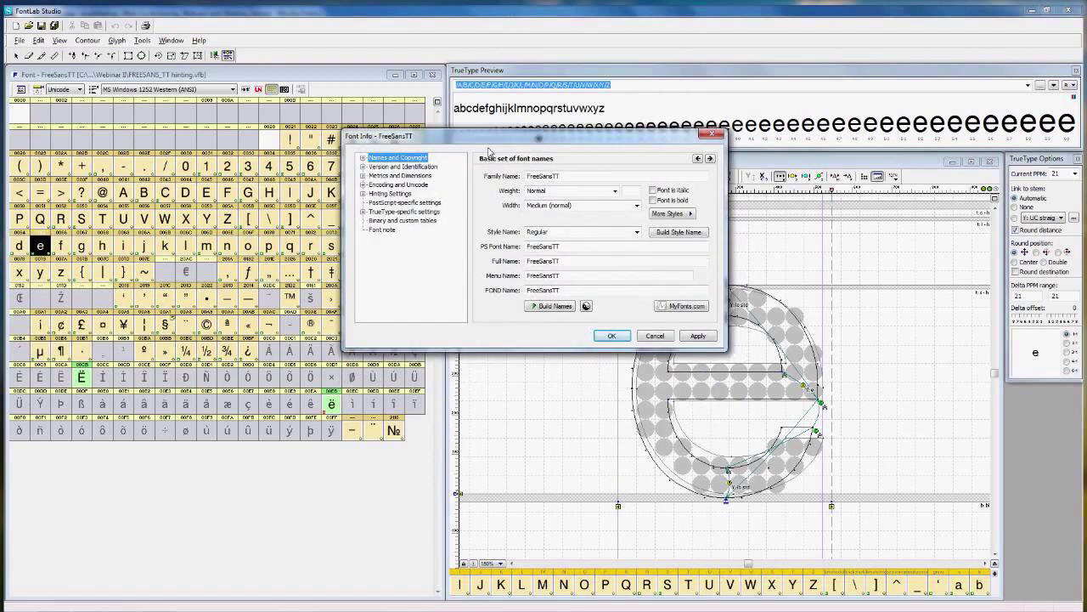
pyautogui.click(362, 194)
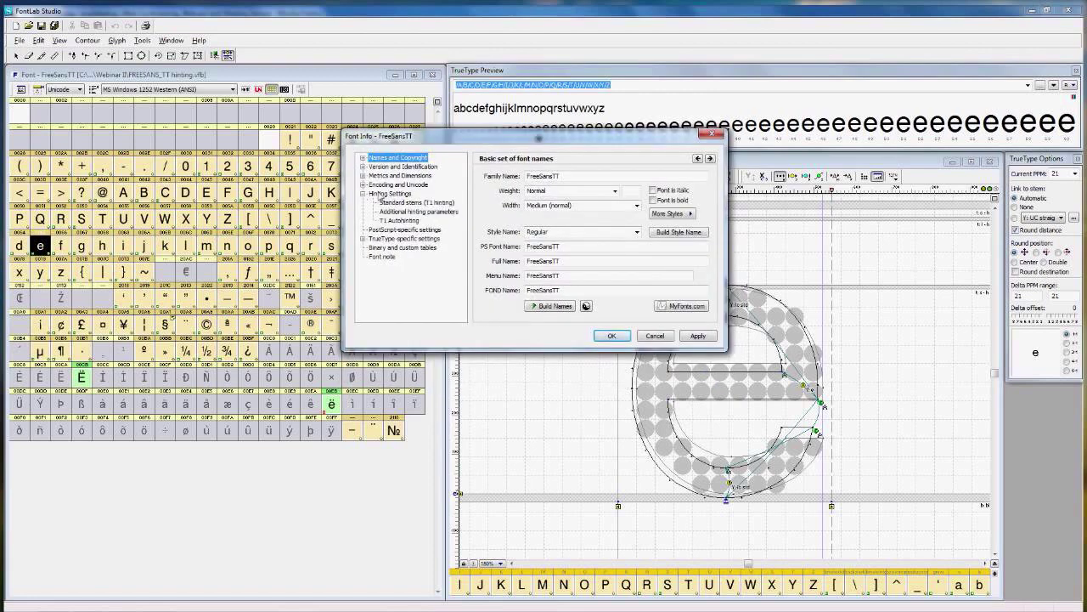
pyautogui.click(379, 194)
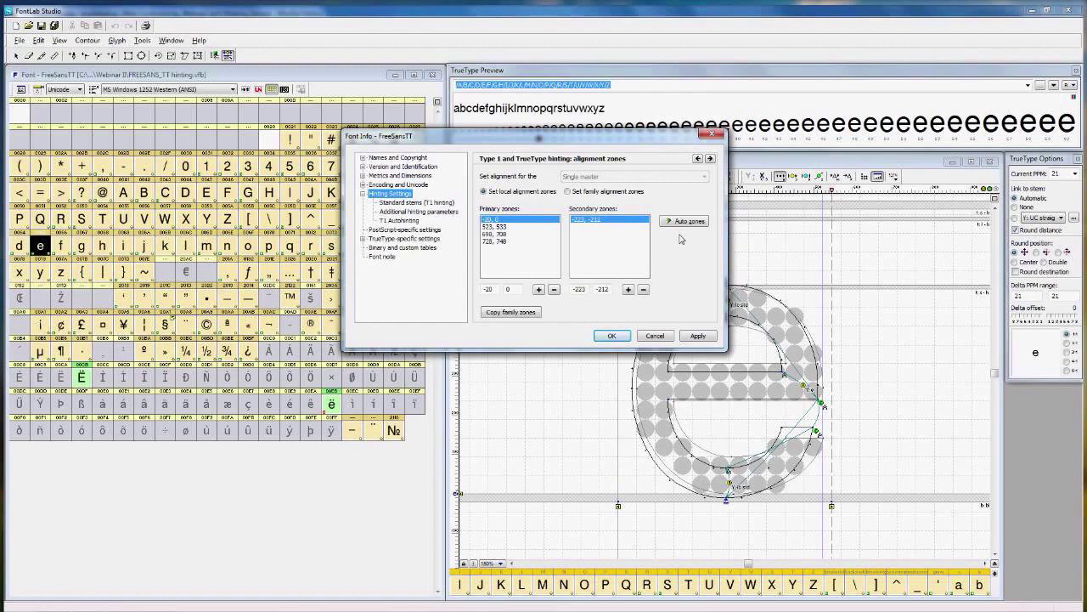
pyautogui.click(411, 203)
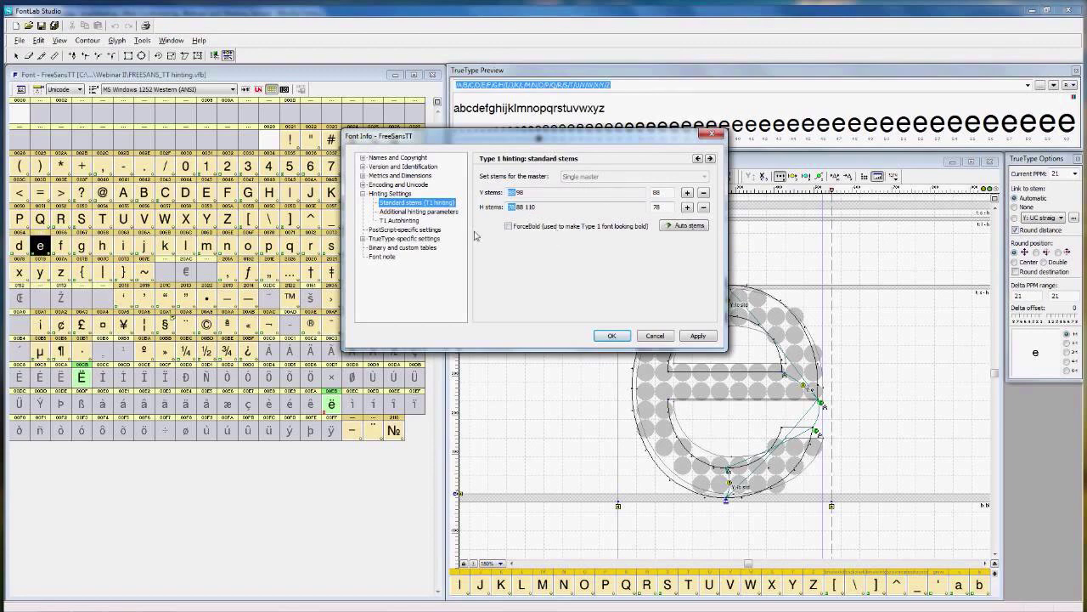
pyautogui.click(655, 337)
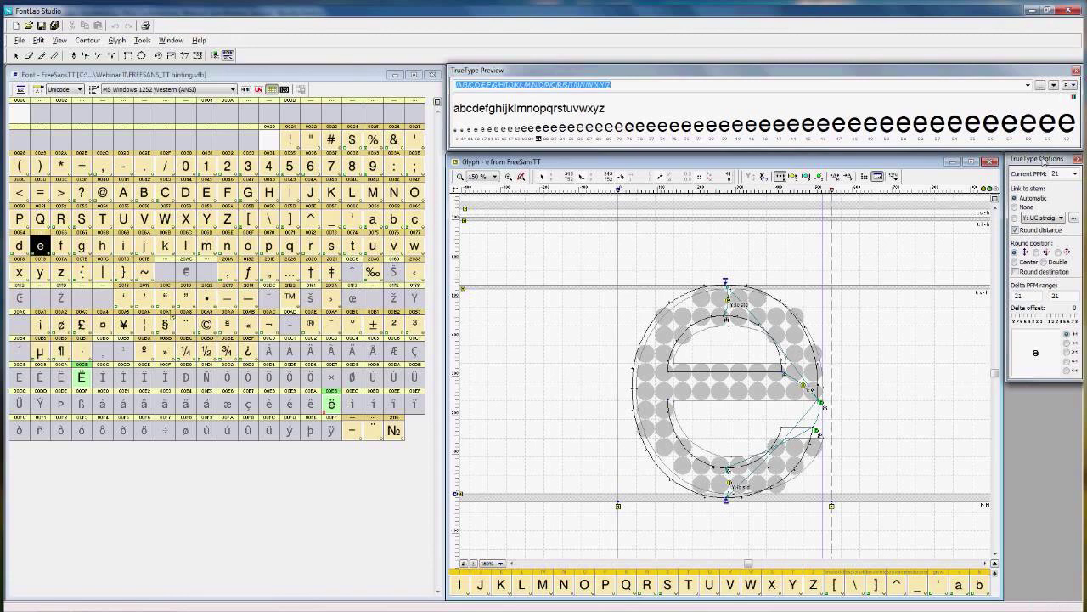
# Step: Examine the TrueType hinting stems, sorted by width with their PPM values, and the top and bottom alignment zones
pyautogui.moveTo(1044, 160); pyautogui.dragTo(915, 239)
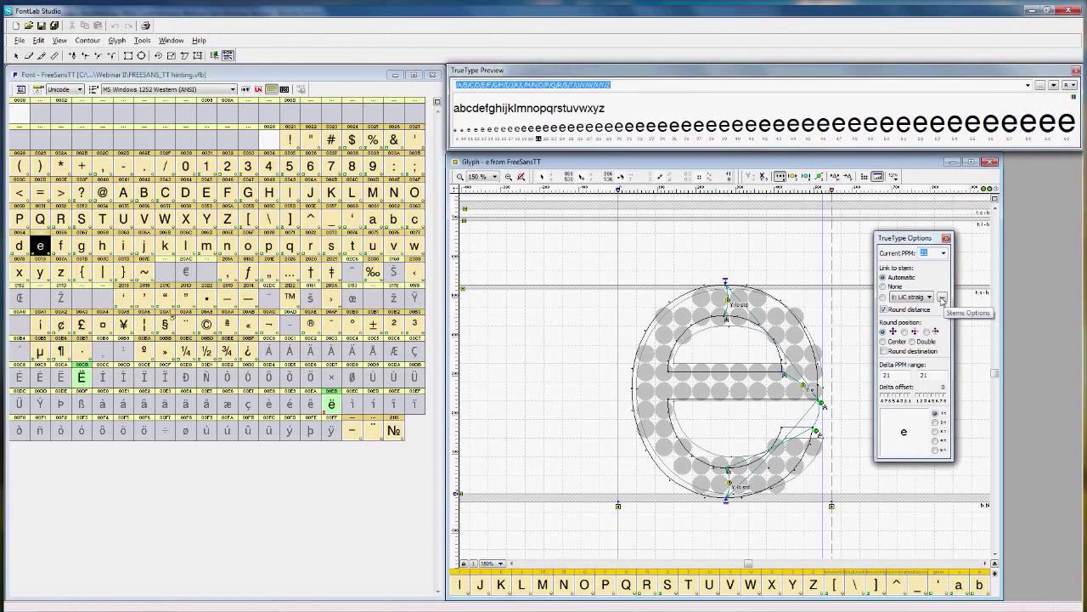
pyautogui.click(942, 300)
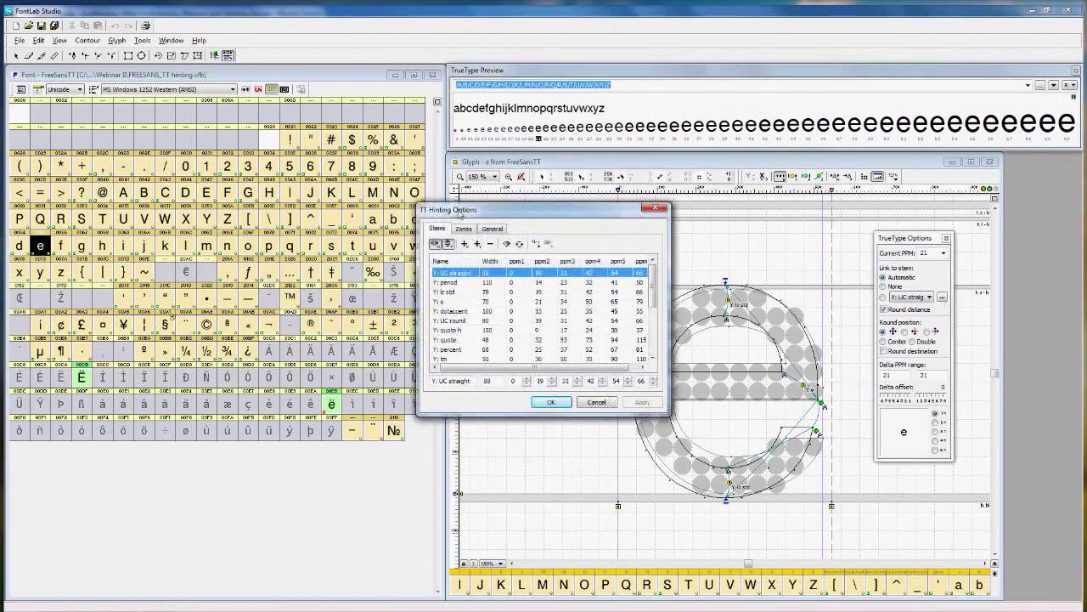
pyautogui.moveTo(459, 212); pyautogui.dragTo(398, 189)
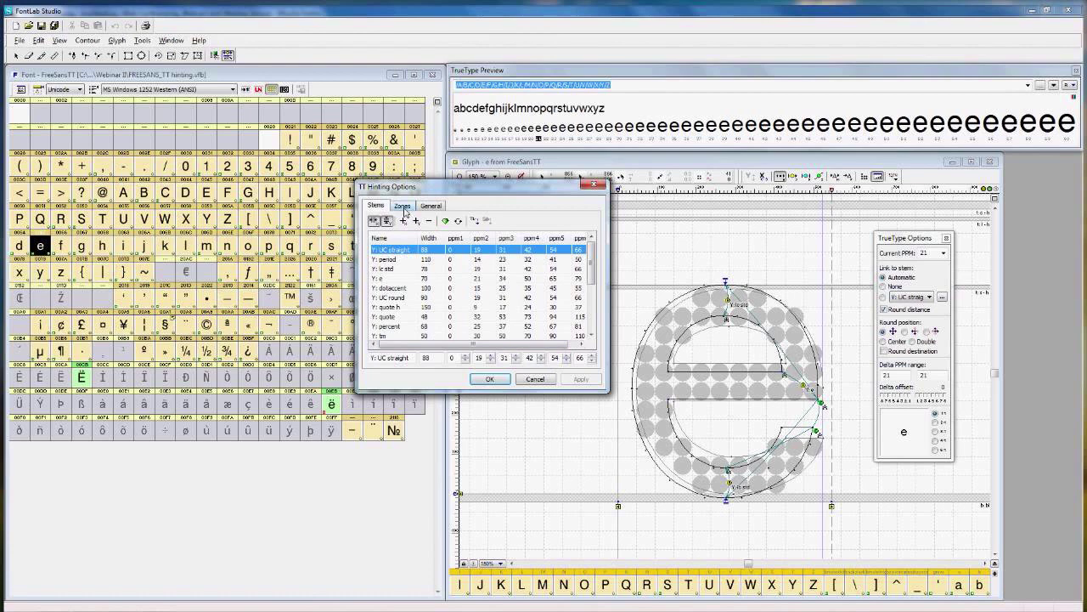
pyautogui.click(403, 207)
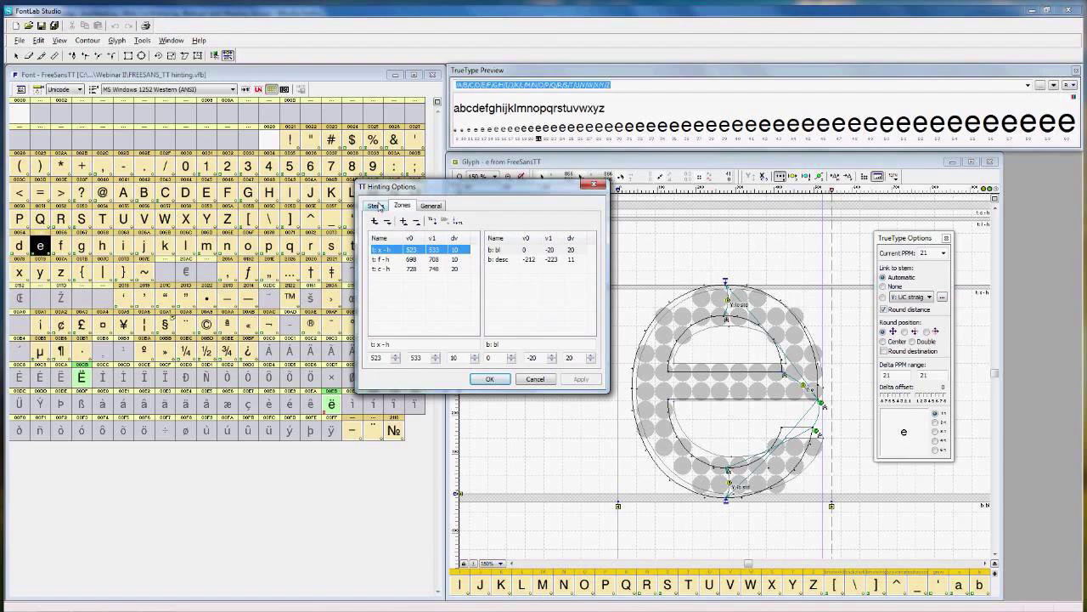
pyautogui.click(374, 206)
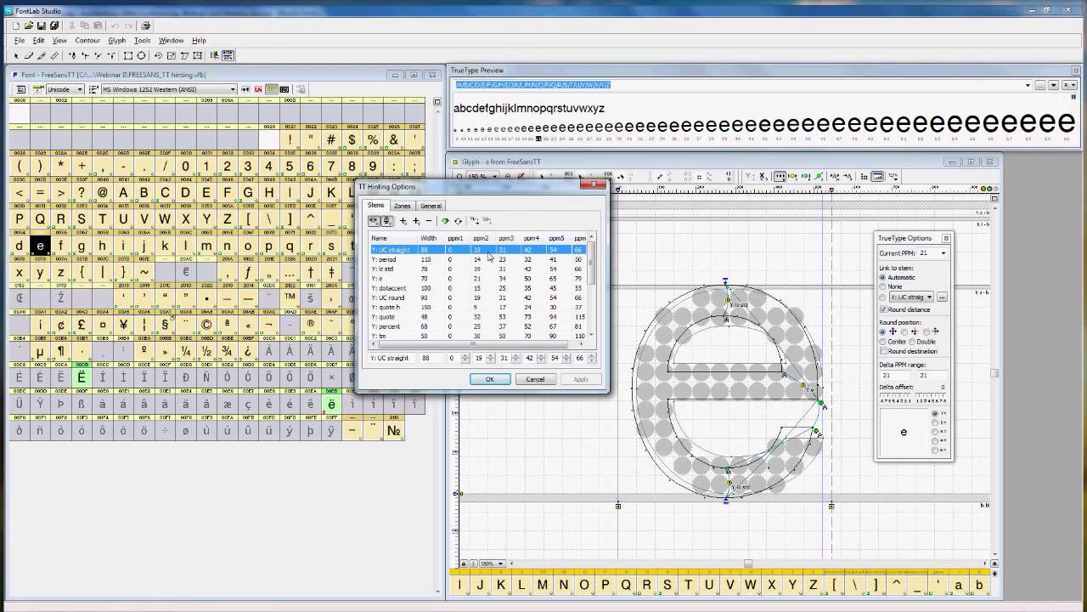
pyautogui.click(429, 242)
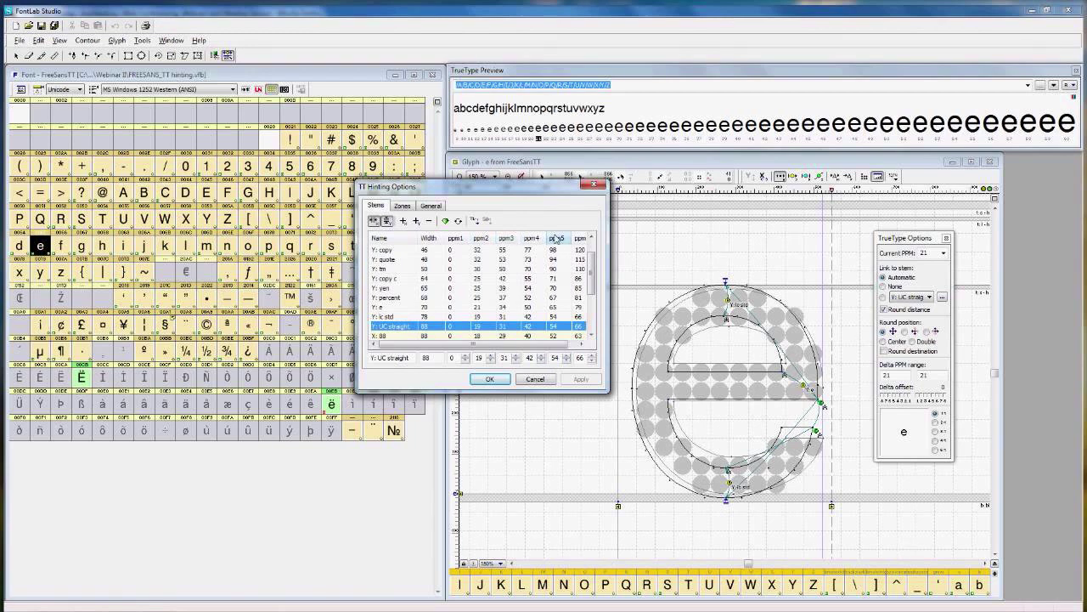
pyautogui.click(579, 344)
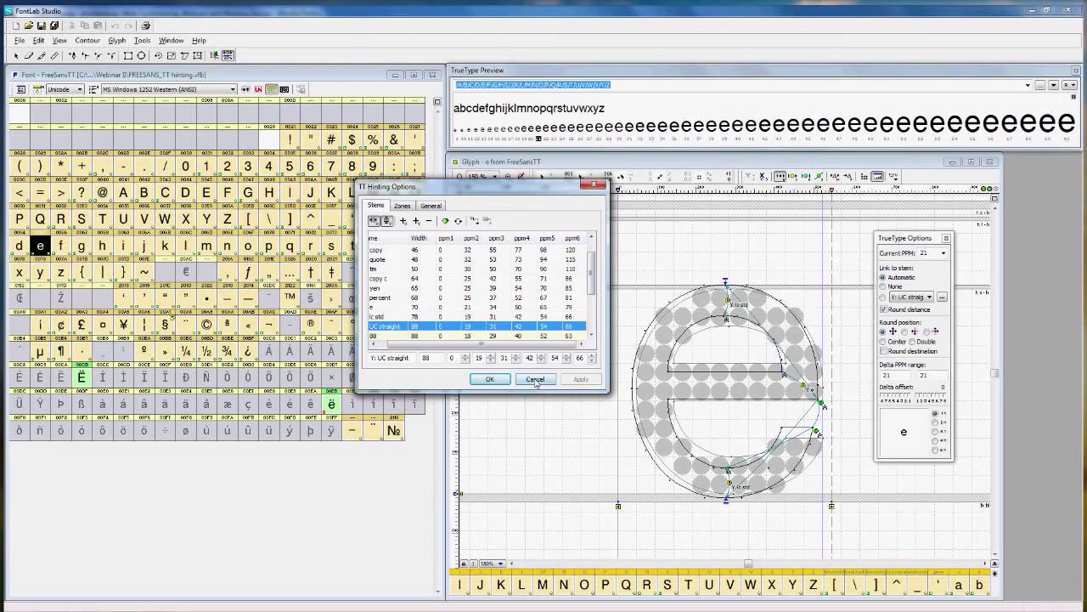
pyautogui.click(400, 206)
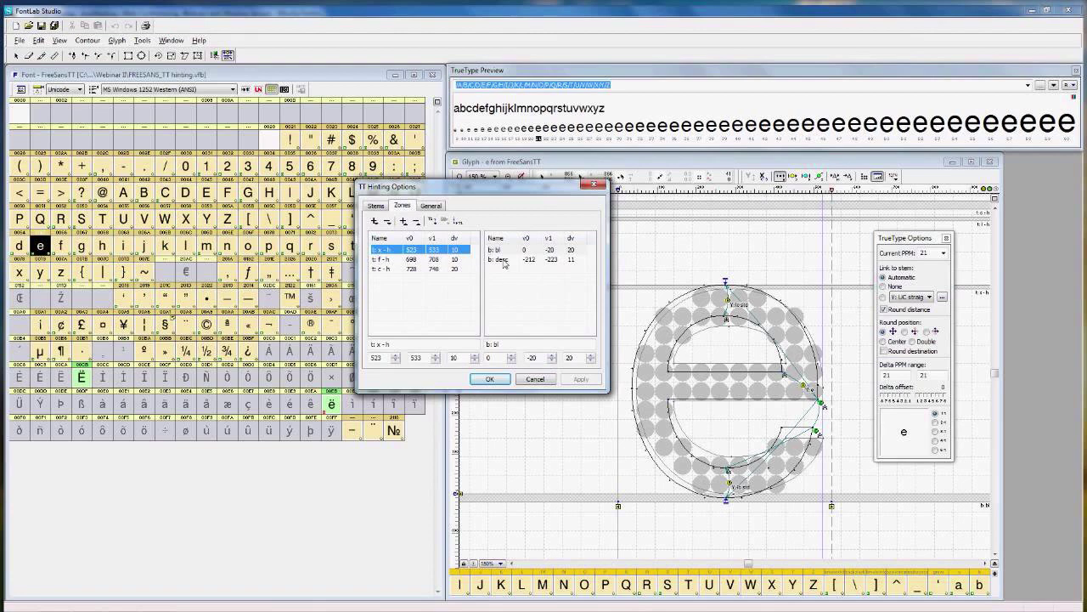
pyautogui.click(490, 382)
pyautogui.click(489, 382)
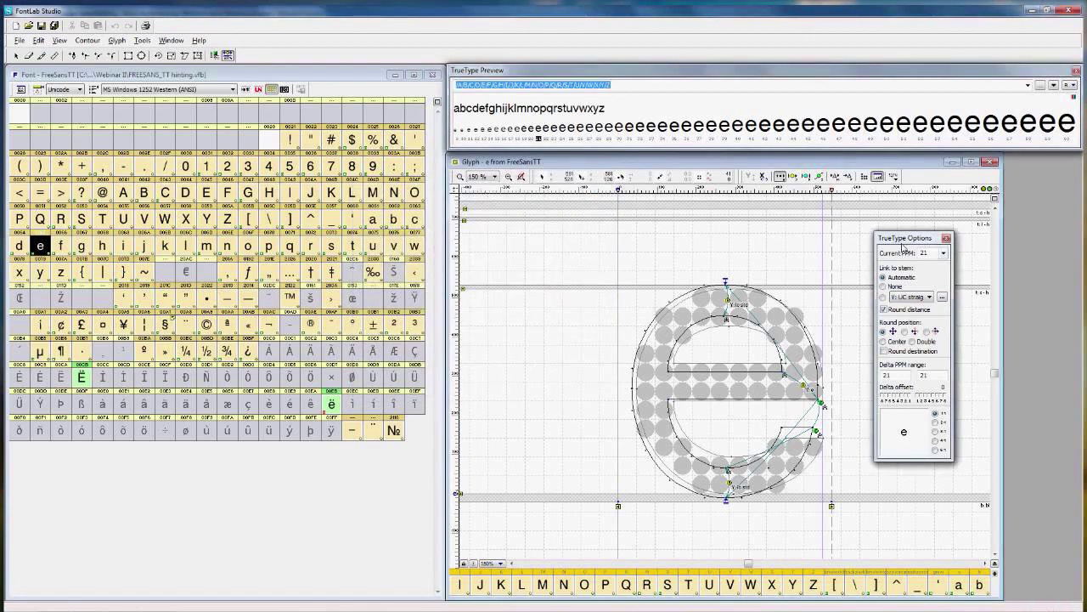
pyautogui.moveTo(903, 242); pyautogui.dragTo(1035, 235)
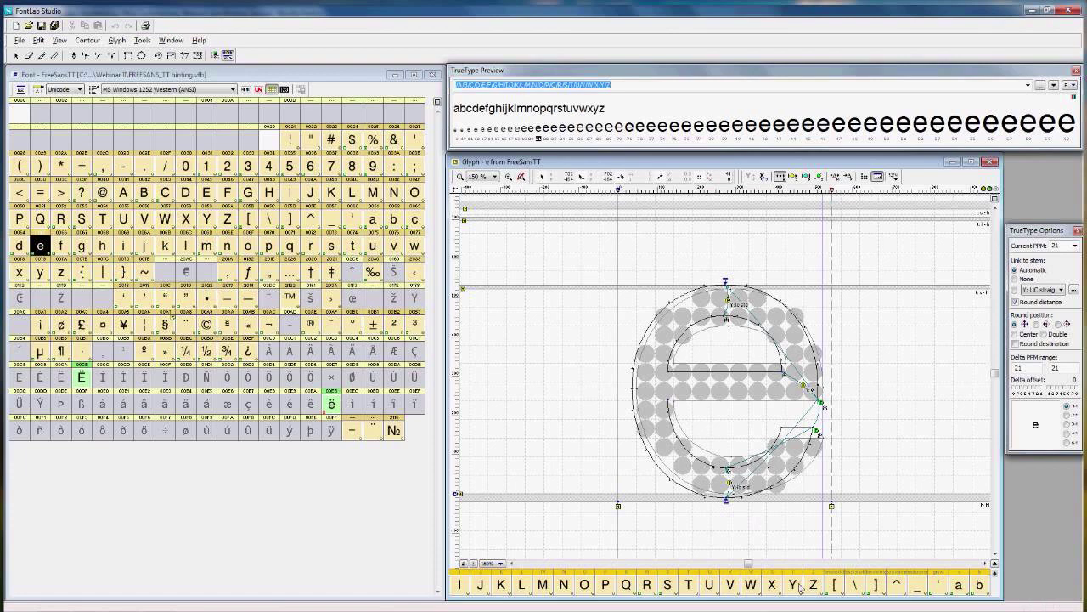
# Step: Show the lowercase o in the glyph window and reset its TrueType hinting program
pyautogui.click(751, 586)
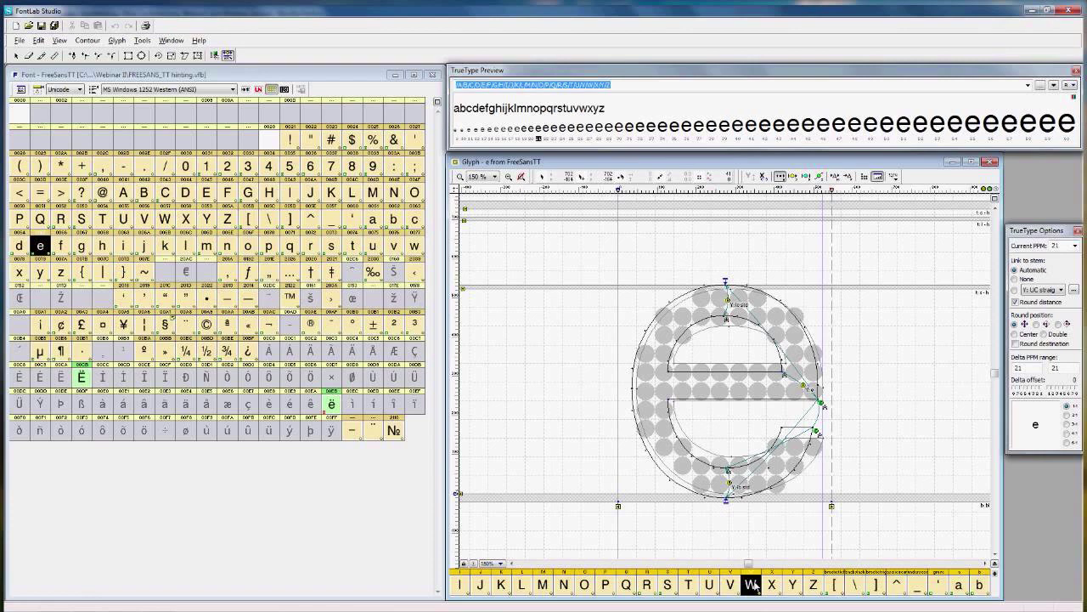
pyautogui.press('o')
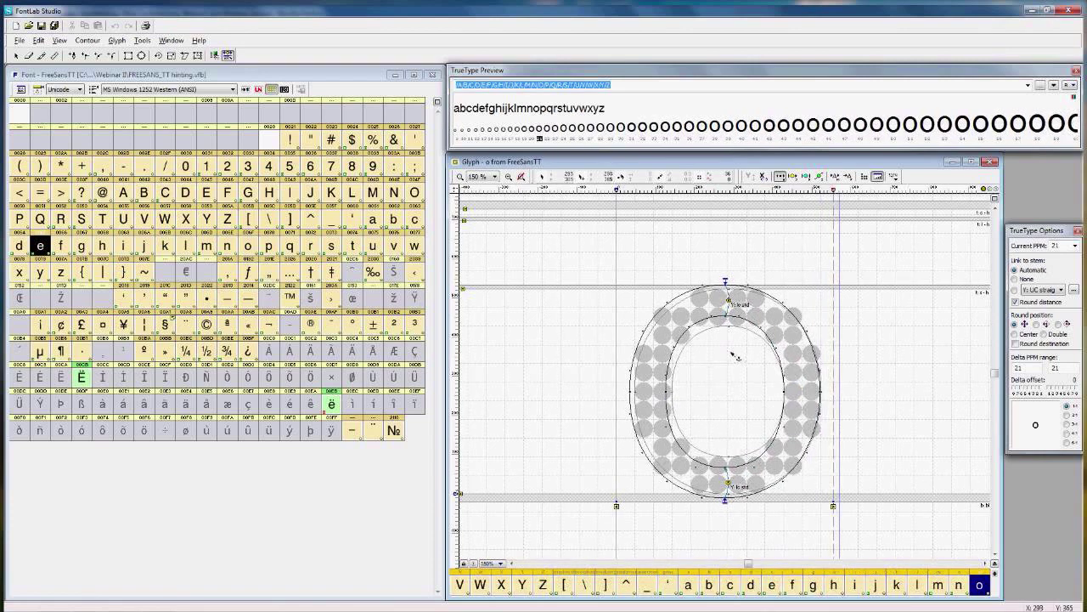
pyautogui.rightClick(729, 356)
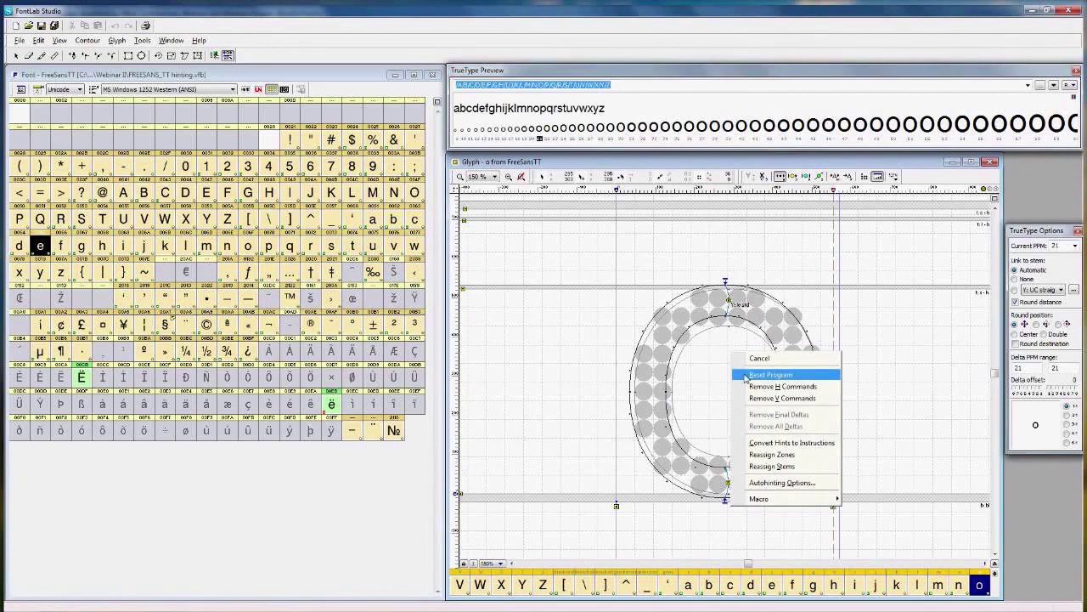
pyautogui.click(757, 376)
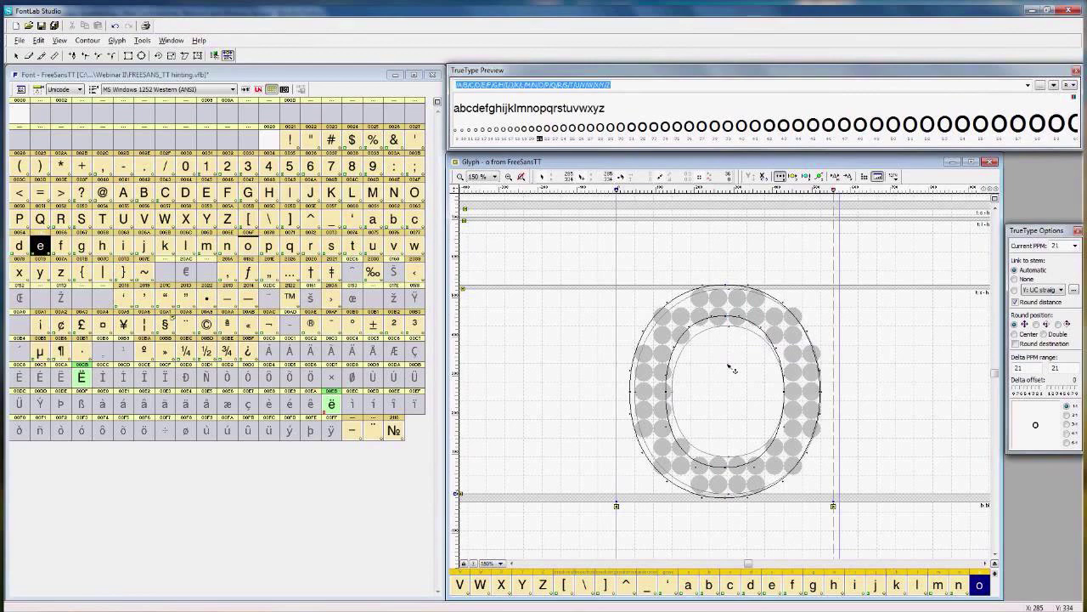
pyautogui.rightClick(724, 356)
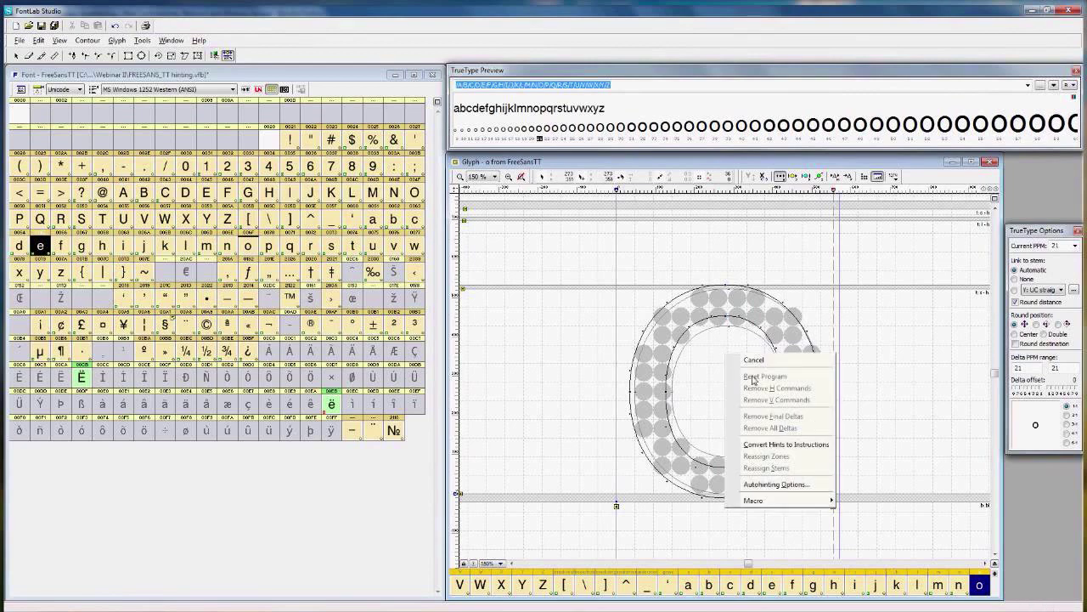
pyautogui.click(707, 365)
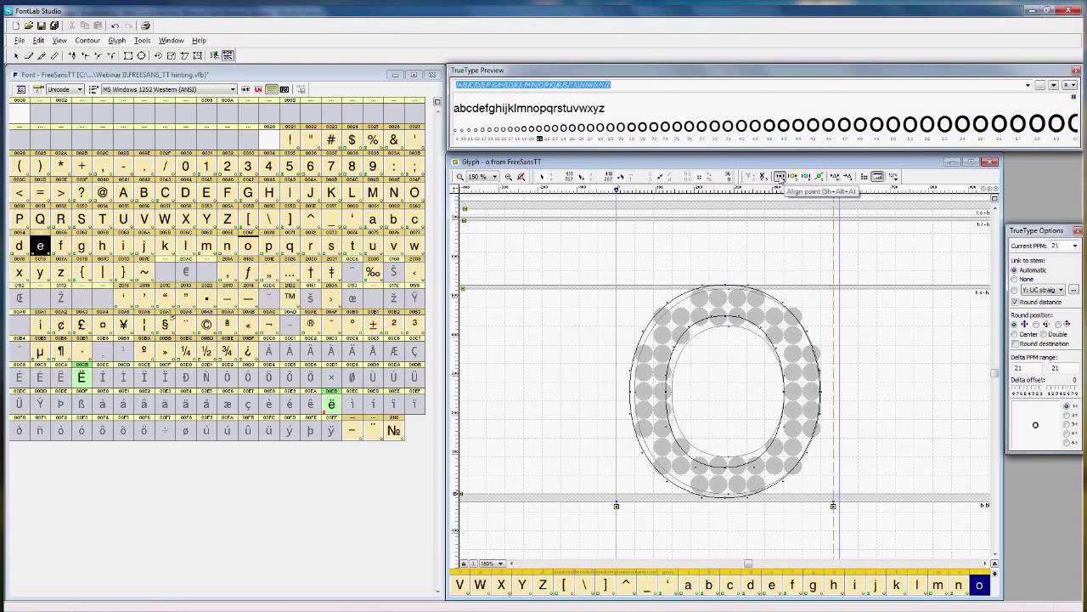
# Step: Align the o's outermost top and bottom points to their zones and link the outer and inner points of the upper stroke
pyautogui.click(780, 177)
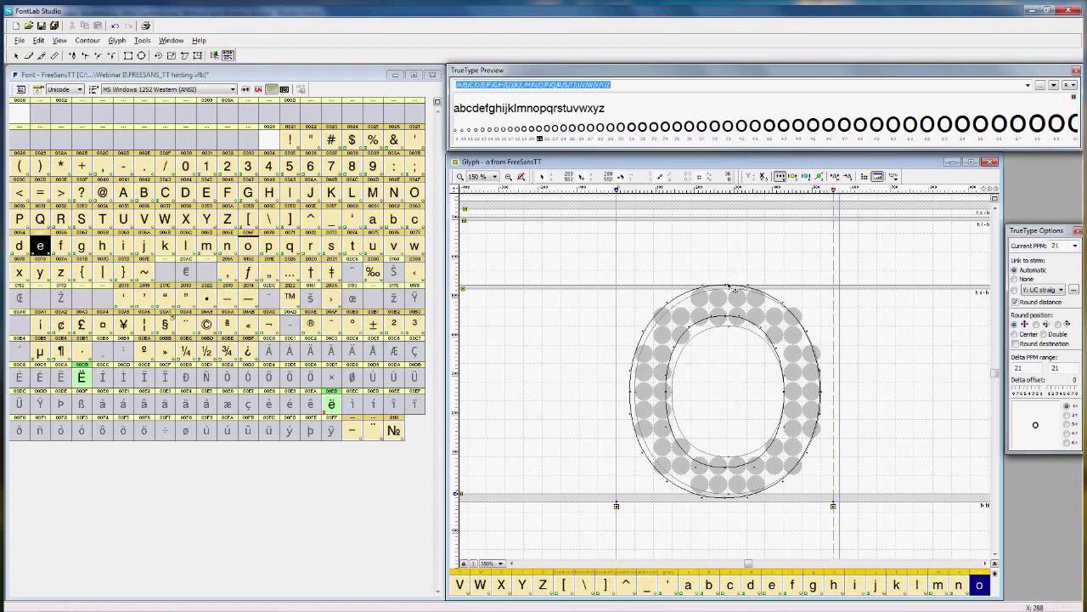
pyautogui.click(733, 290)
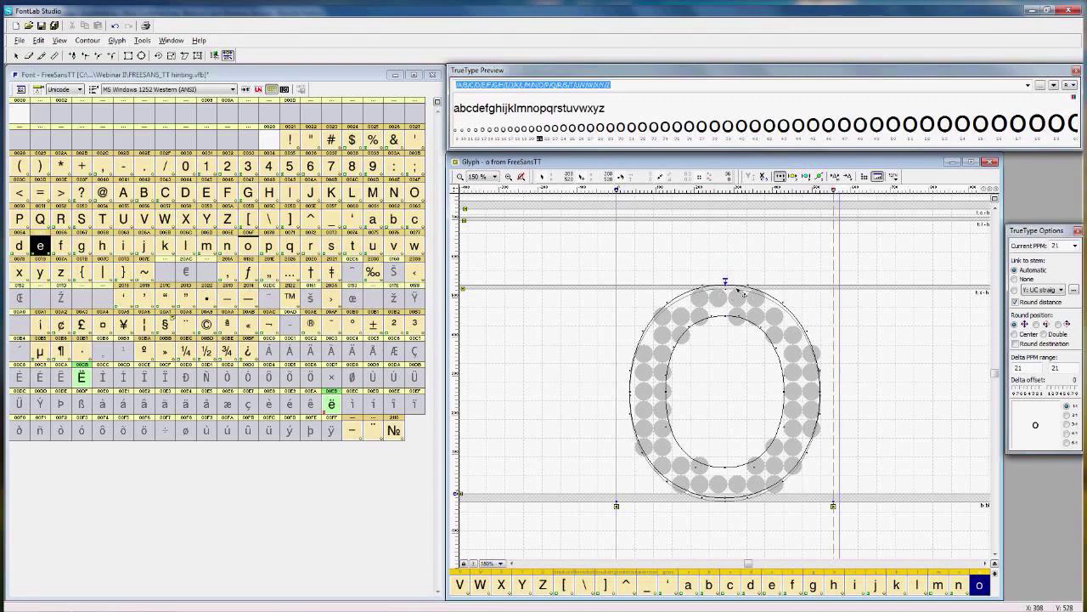
pyautogui.click(727, 500)
pyautogui.click(794, 177)
pyautogui.moveTo(724, 316); pyautogui.dragTo(728, 299)
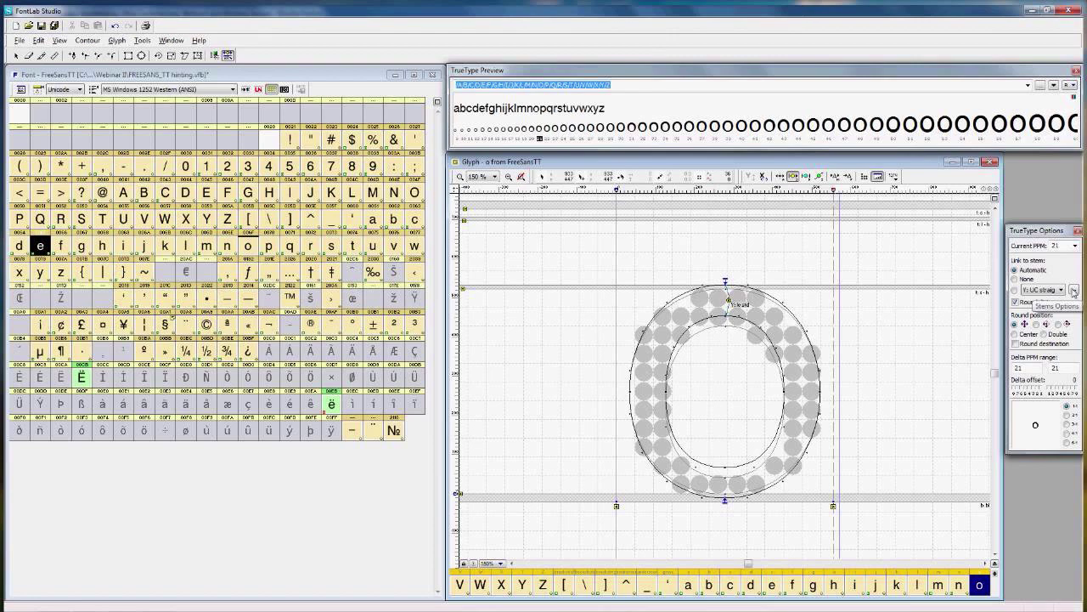
# Step: Check the Y: lc std stem in the TrueType stems list sorted by width, leaving without changes
pyautogui.click(1073, 290)
pyautogui.click(436, 230)
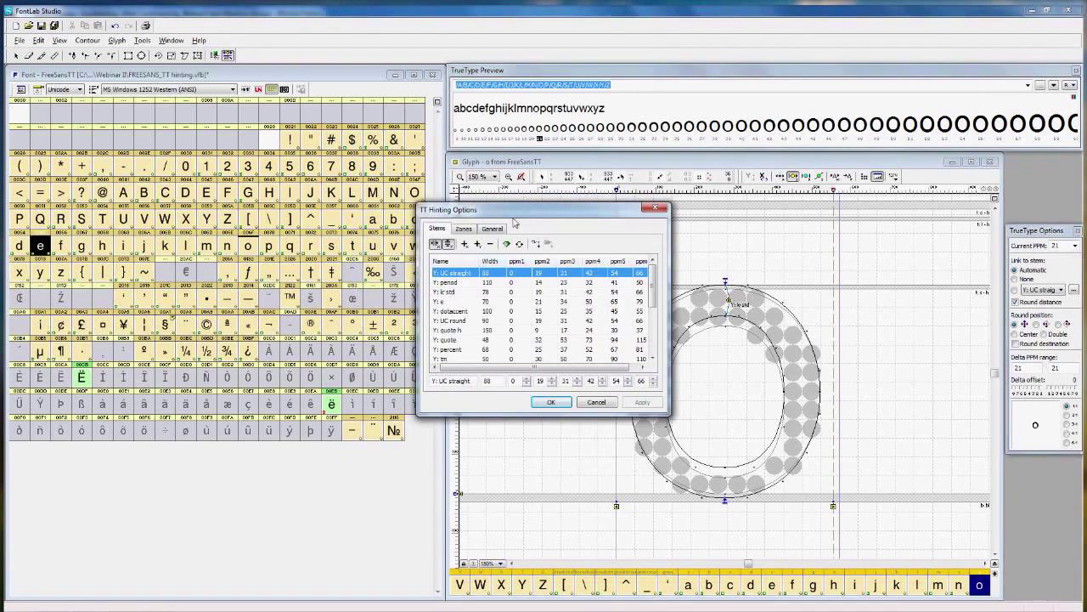
pyautogui.moveTo(514, 210); pyautogui.dragTo(469, 193)
pyautogui.click(447, 245)
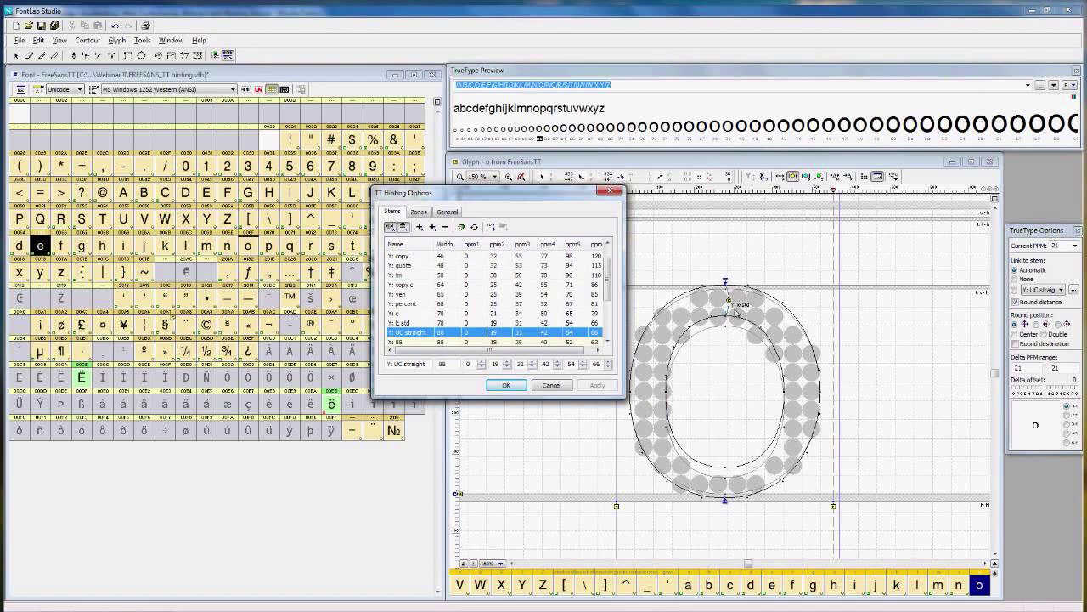
pyautogui.click(411, 324)
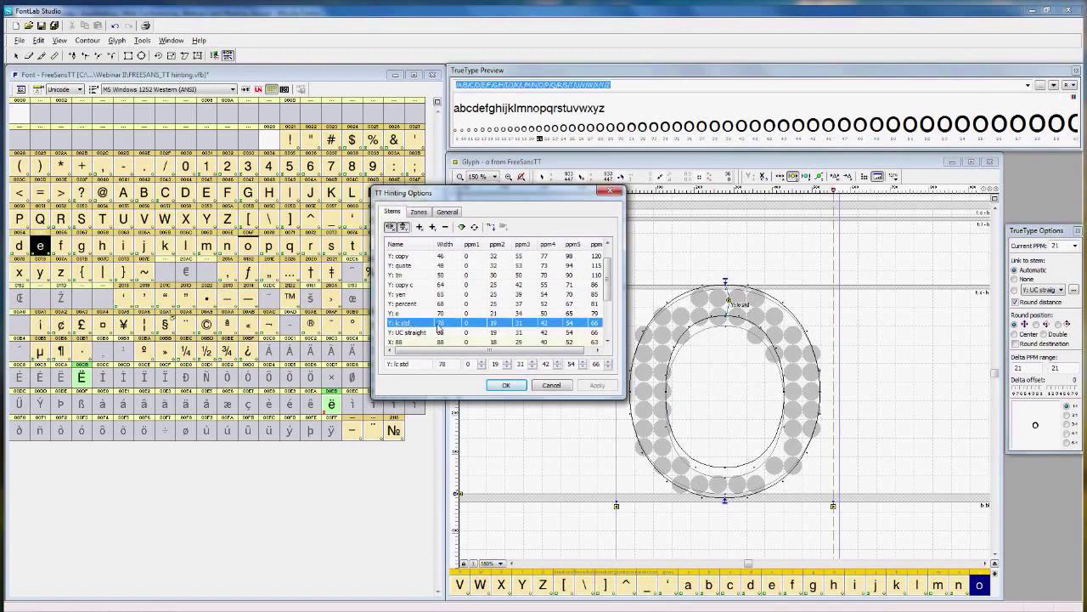
pyautogui.click(551, 385)
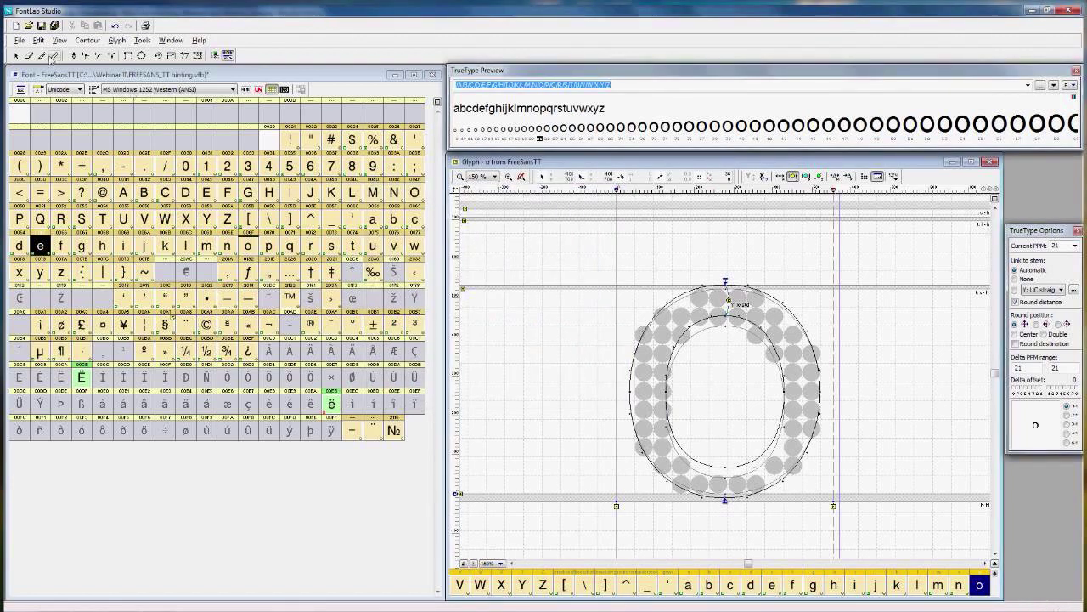
# Step: Measure the thickness of the o's upper stroke between its outer and inner top points
pyautogui.click(53, 56)
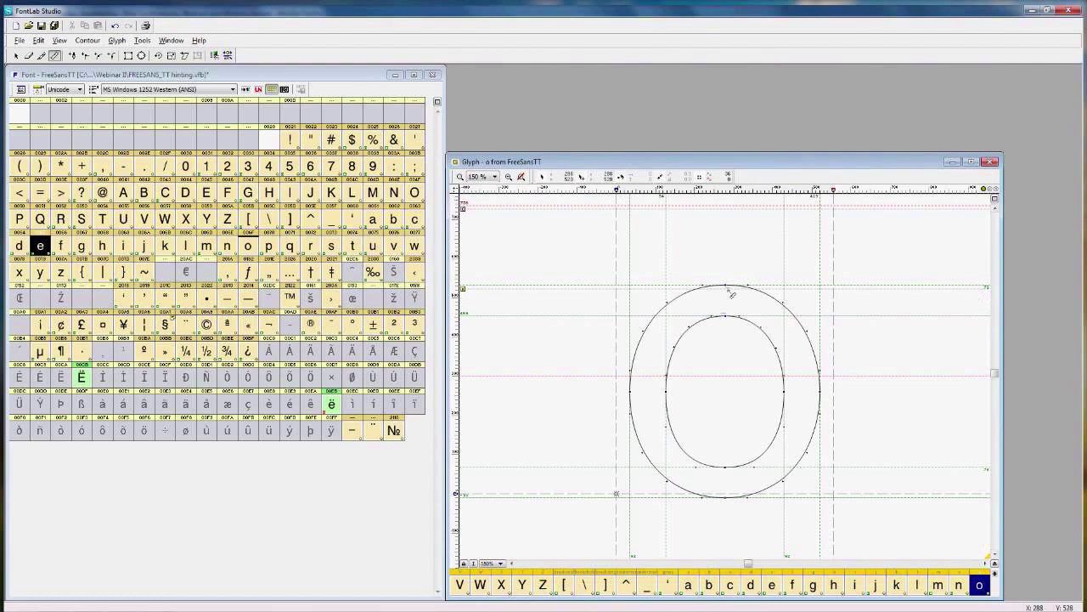
pyautogui.moveTo(733, 294); pyautogui.dragTo(726, 317)
pyautogui.moveTo(726, 318); pyautogui.dragTo(726, 318)
# Step: Inspect the available commands for the horizontal hint at the o's upper stroke, and return to TrueType hinting mode
pyautogui.click(15, 55)
pyautogui.click(899, 321)
pyautogui.rightClick(894, 321)
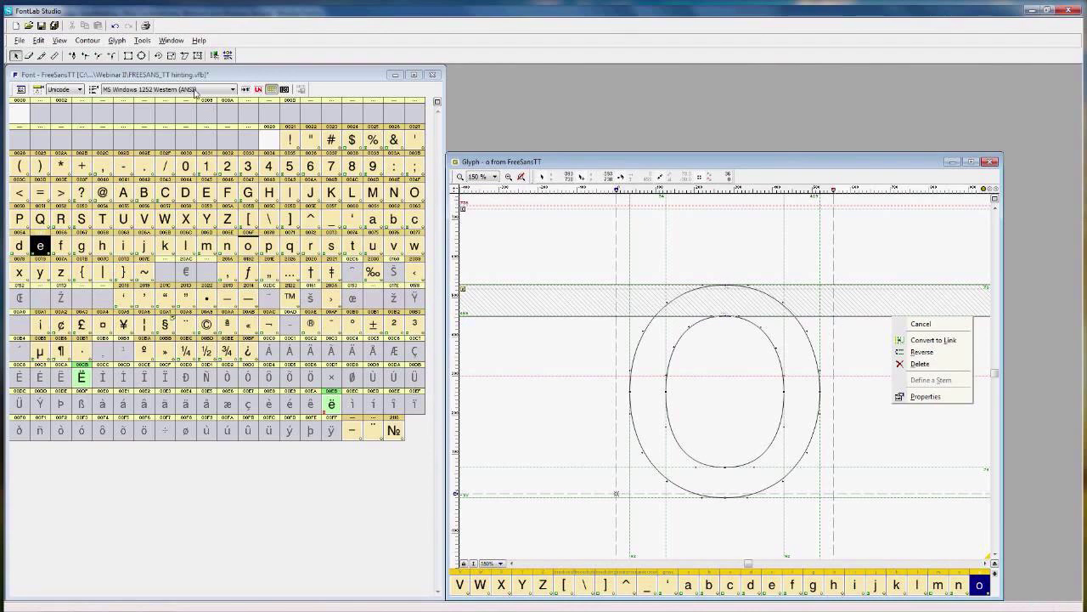
pyautogui.click(228, 57)
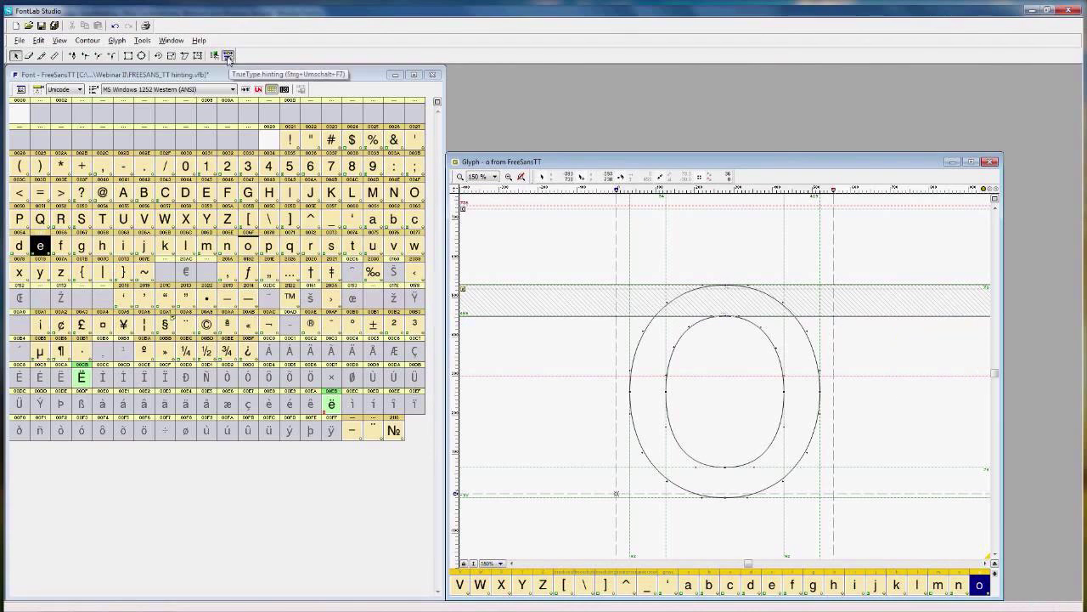
pyautogui.click(228, 57)
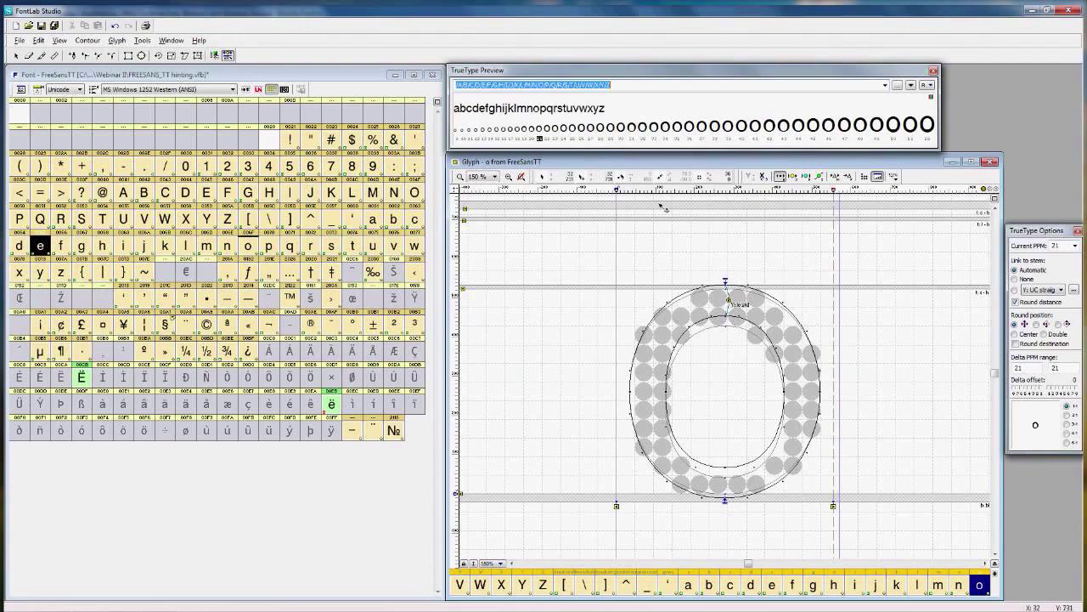
# Step: Connect the inner and outer bottom points of the o's lower stroke with a single link
pyautogui.click(794, 177)
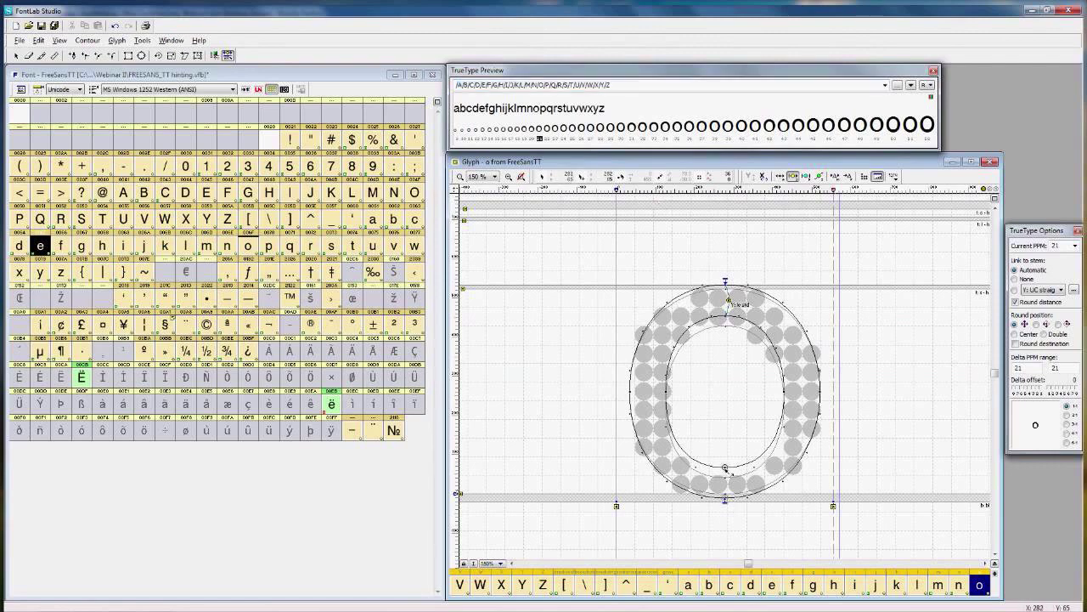
pyautogui.moveTo(725, 468); pyautogui.dragTo(724, 497)
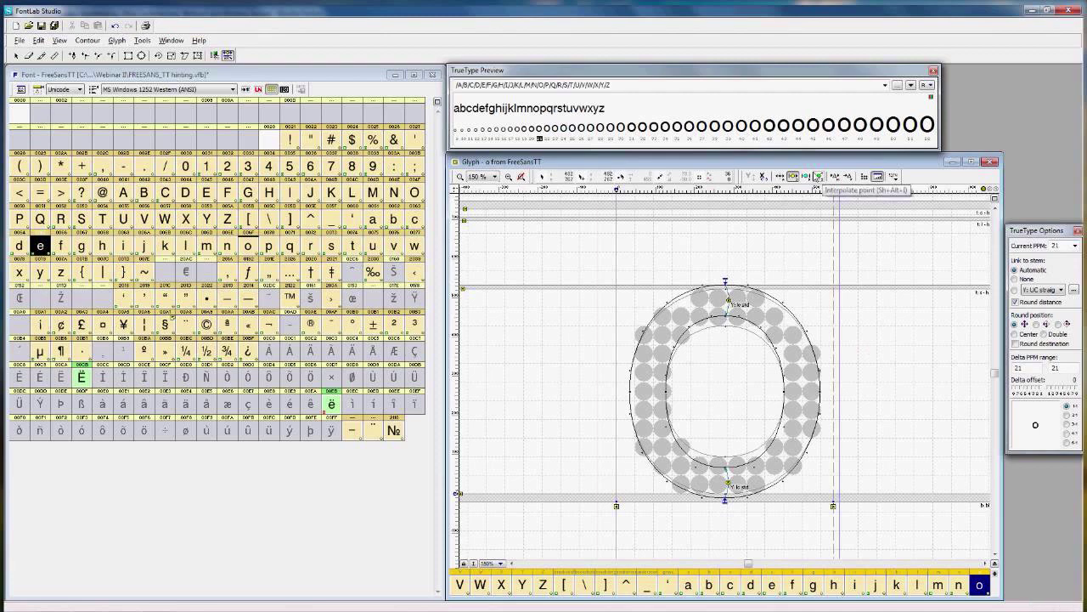
# Step: Open the lowercase e and reset its TrueType program
pyautogui.click(770, 586)
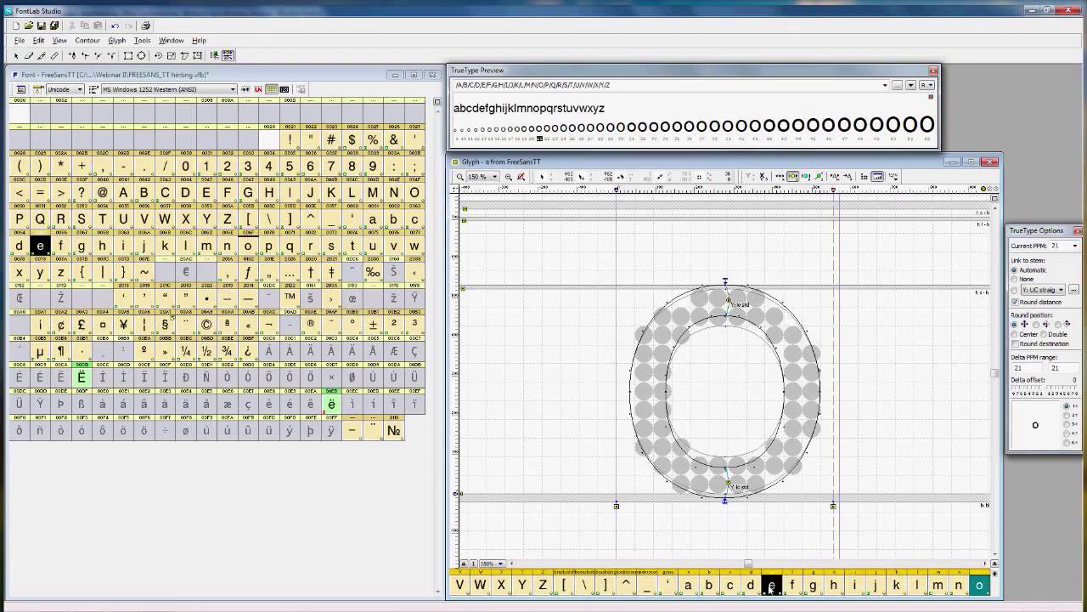
pyautogui.doubleClick(769, 586)
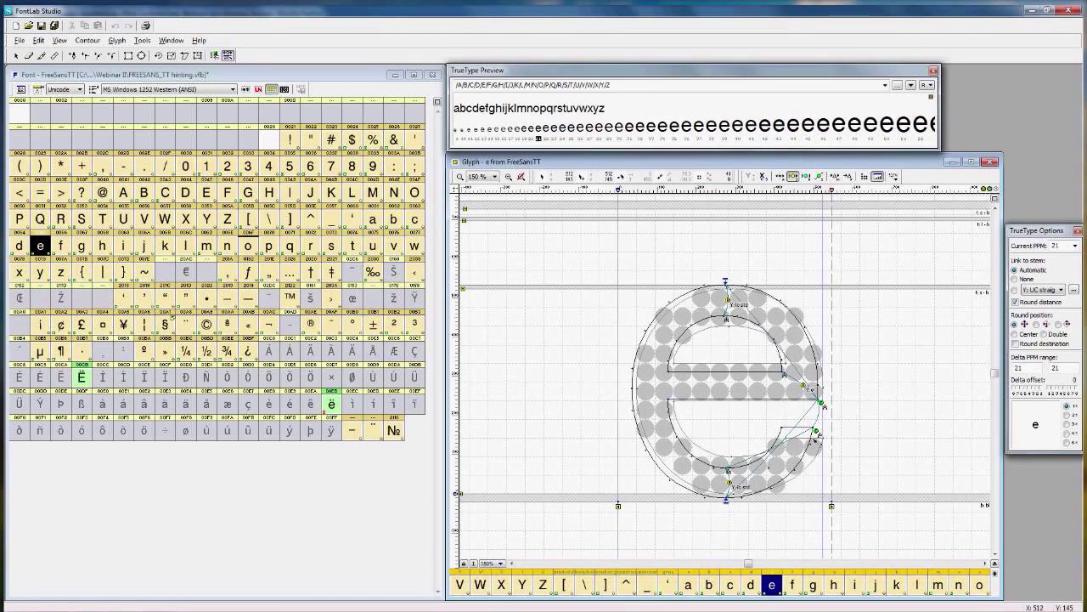
pyautogui.rightClick(844, 311)
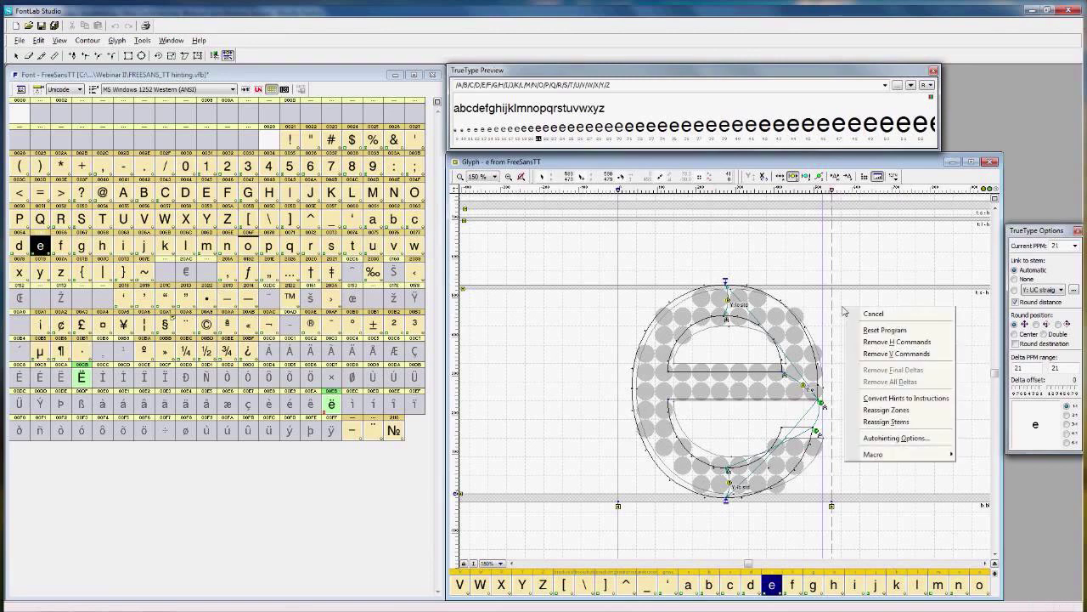
pyautogui.click(879, 332)
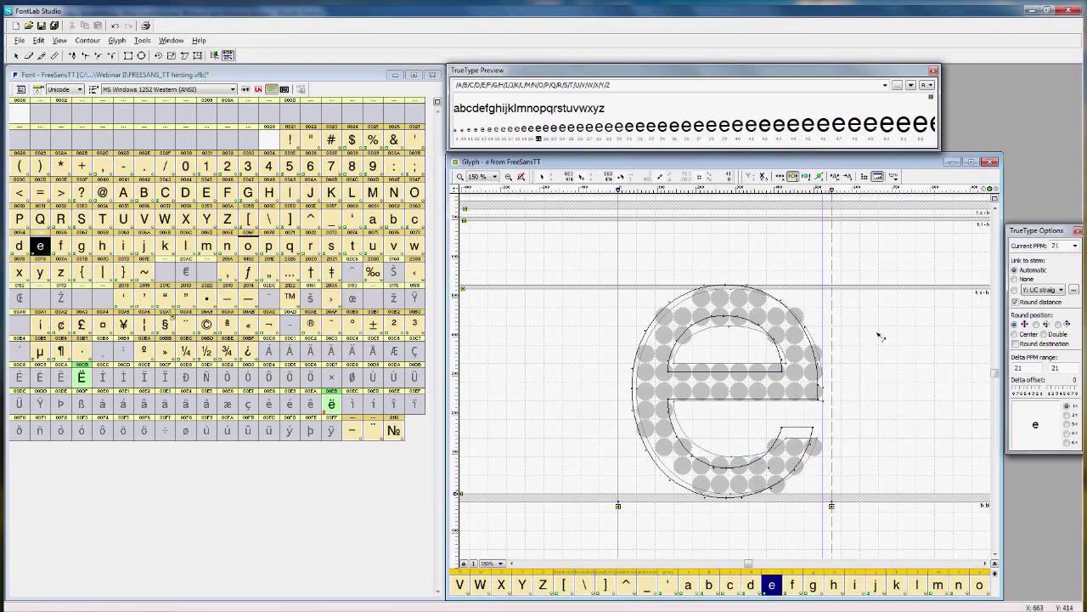
# Step: Add single links between the outer and inner points of the e's upper and lower strokes, aligning the outermost points to their zones
pyautogui.click(780, 177)
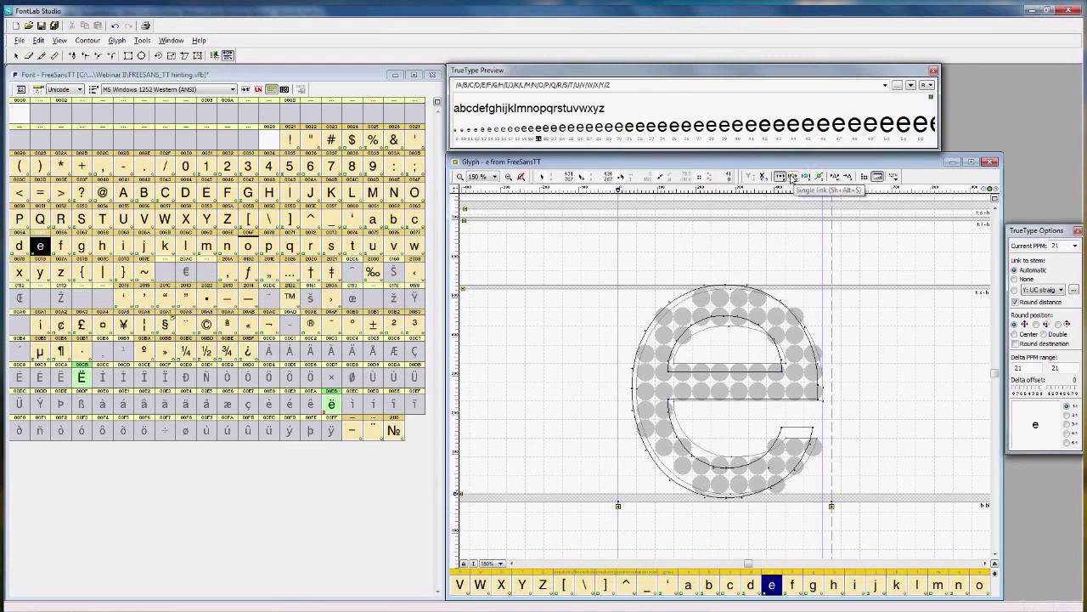
pyautogui.click(793, 178)
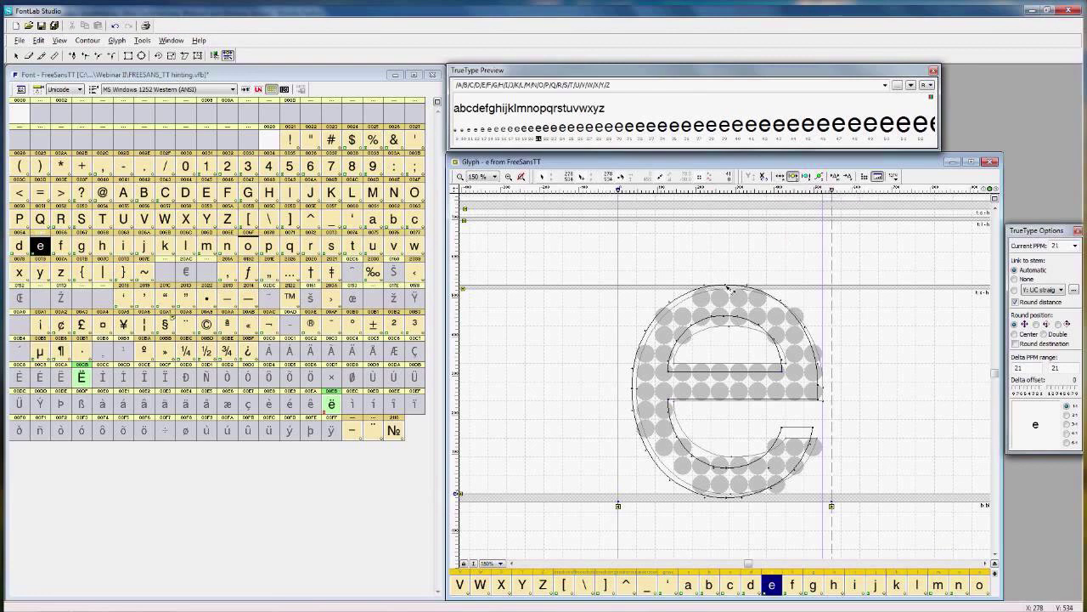
pyautogui.moveTo(732, 291)
pyautogui.mouseDown()
pyautogui.moveTo(725, 321)
pyautogui.moveTo(727, 297)
pyautogui.mouseUp()
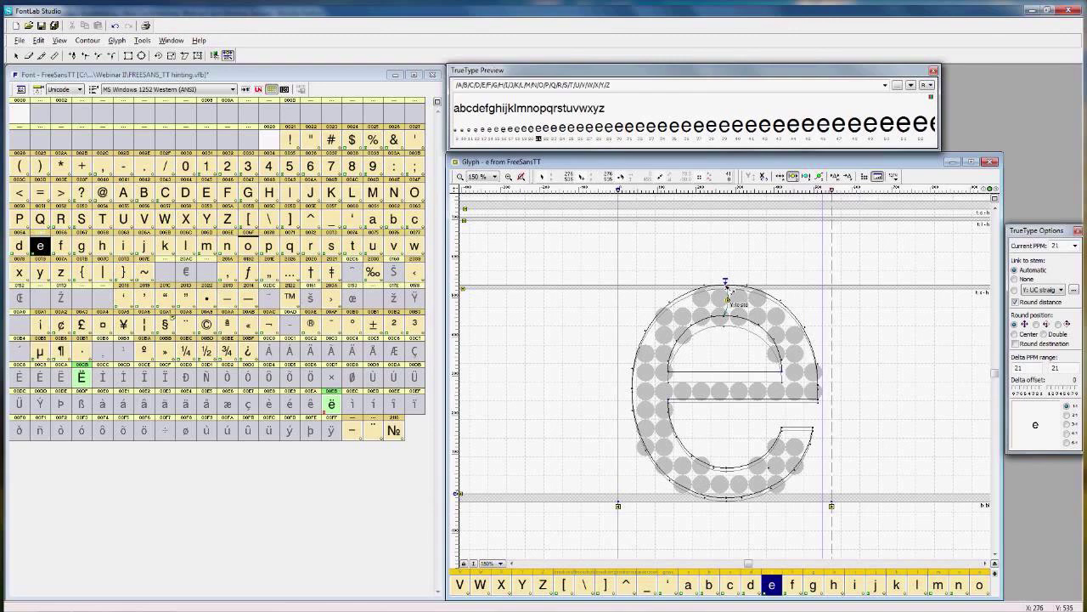
pyautogui.moveTo(727, 297); pyautogui.dragTo(723, 319)
pyautogui.moveTo(727, 469); pyautogui.dragTo(727, 498)
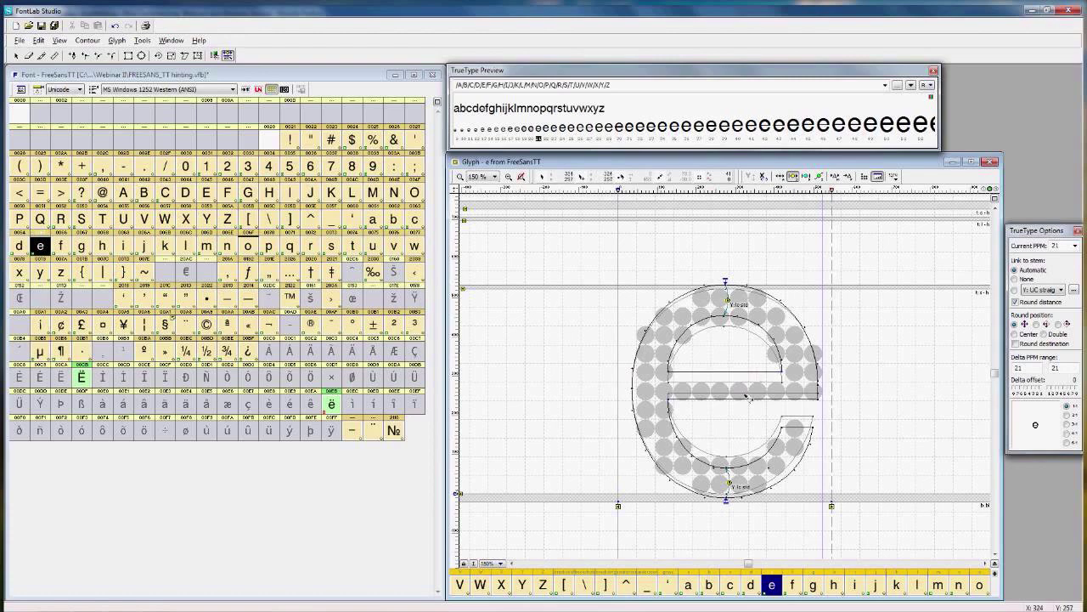
# Step: Connect the lower and upper inner-left points of the e's crossbar with a double link and preview the glyph at 31 PPM
pyautogui.click(804, 177)
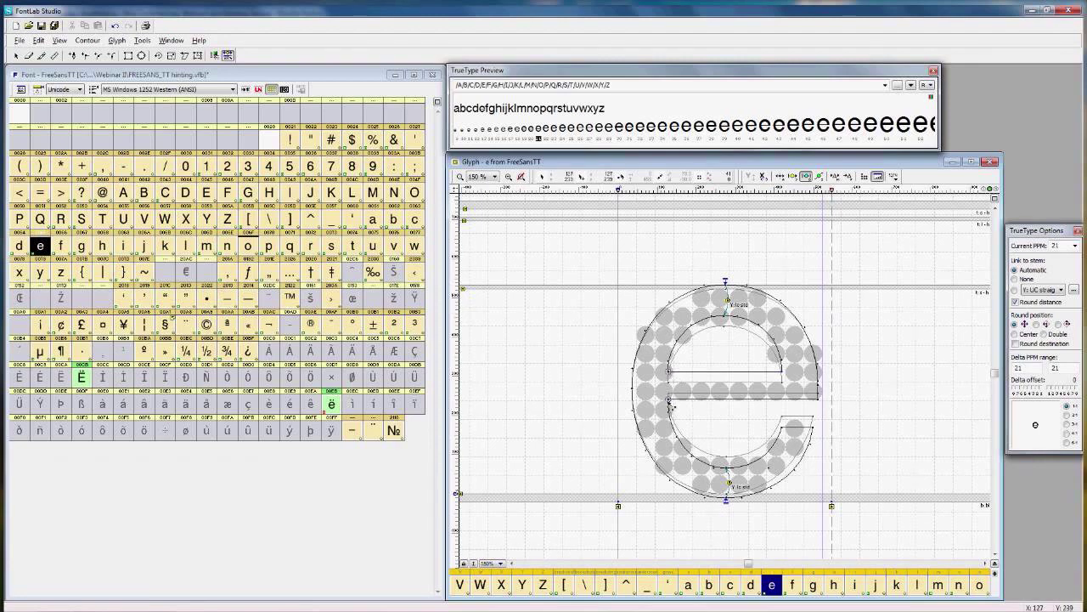
pyautogui.click(670, 406)
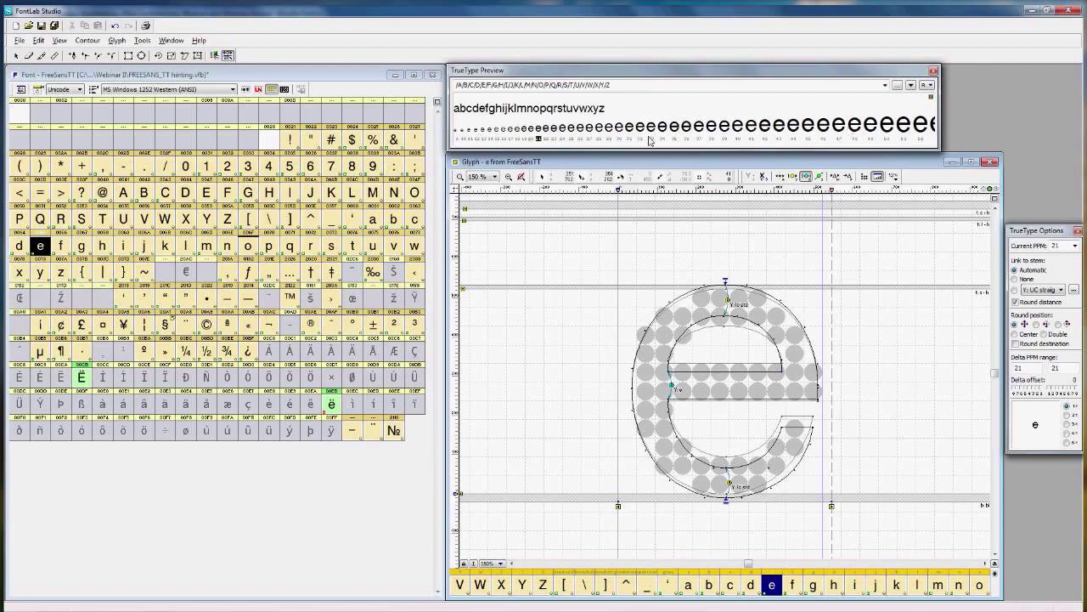
pyautogui.hotkey('ctrl', 'a')
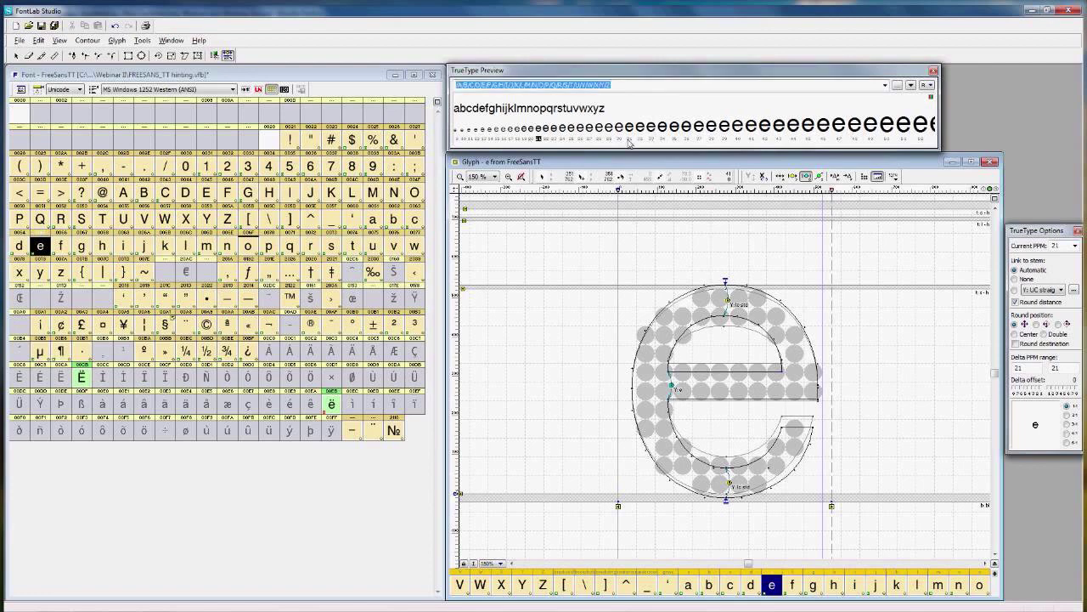
pyautogui.click(629, 142)
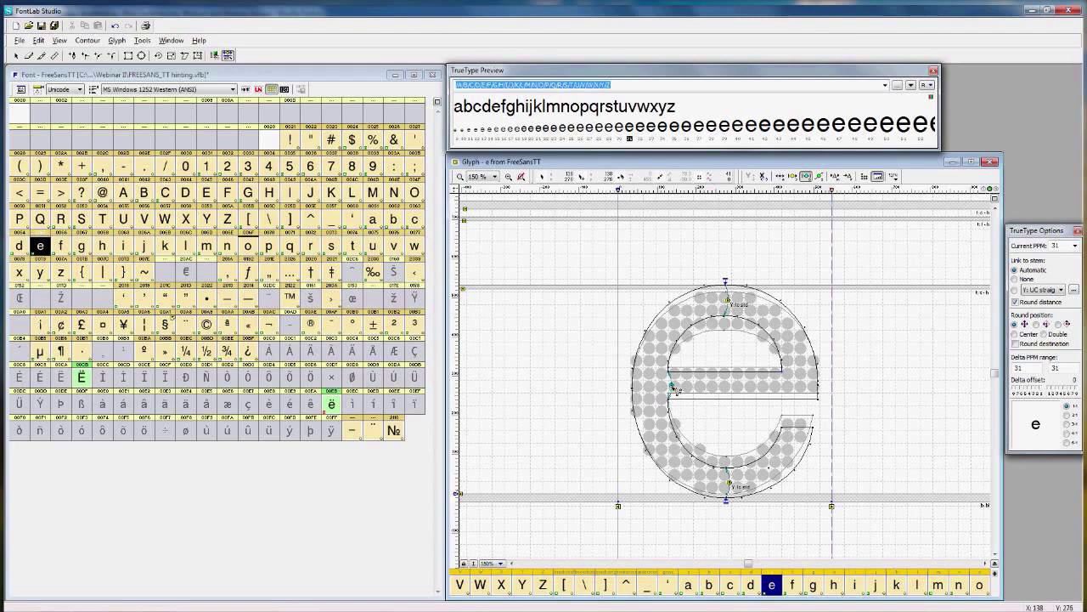
# Step: Delete the double link on the e's crossbar
pyautogui.click(677, 388)
pyautogui.rightClick(673, 387)
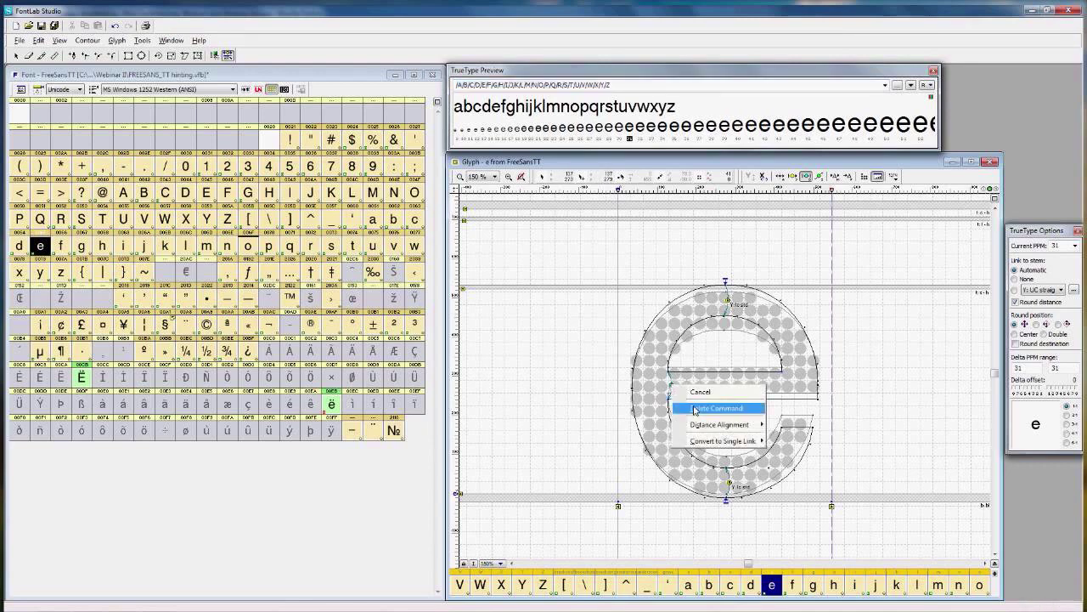
pyautogui.click(695, 409)
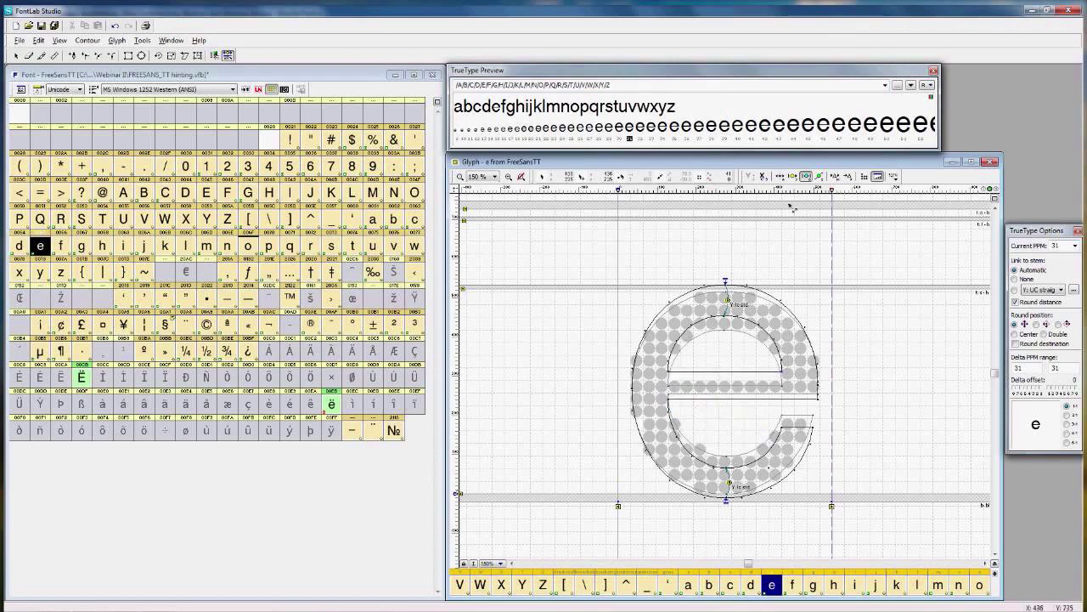
# Step: Add a single link from the lower to the upper inner-left point of the e's crossbar and delete the alignment command on the lower point
pyautogui.click(792, 176)
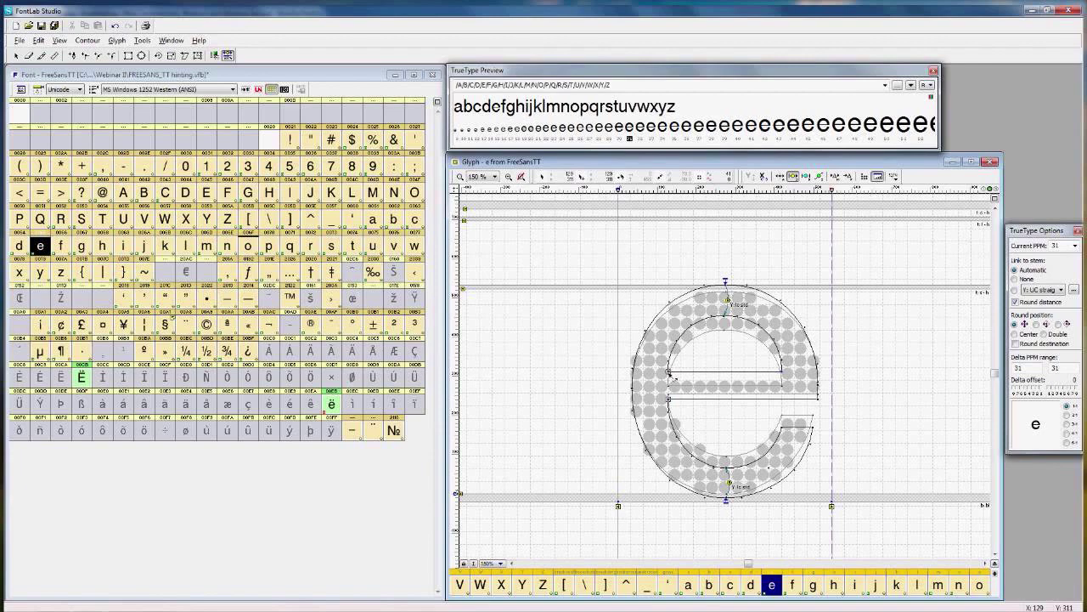
pyautogui.click(670, 375)
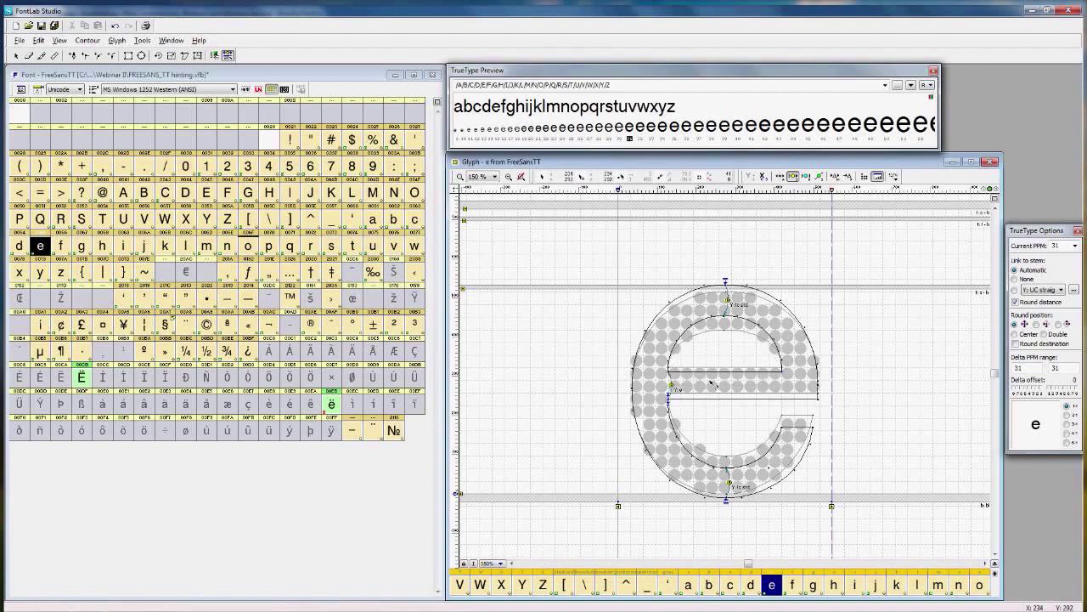
pyautogui.hotkey('ctrl', 'z')
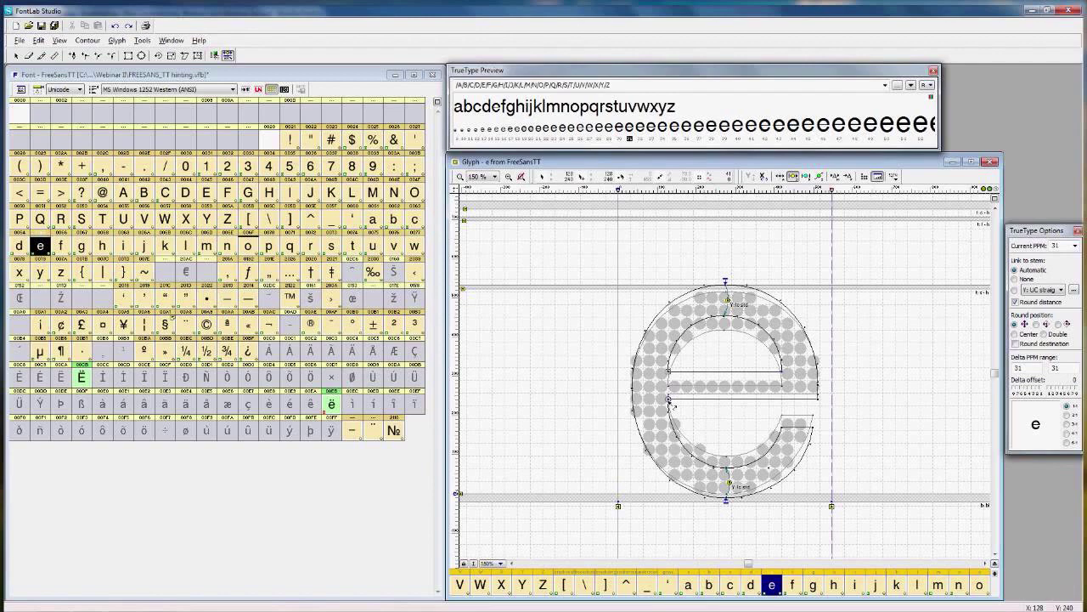
pyautogui.click(671, 405)
pyautogui.moveTo(668, 371); pyautogui.dragTo(671, 397)
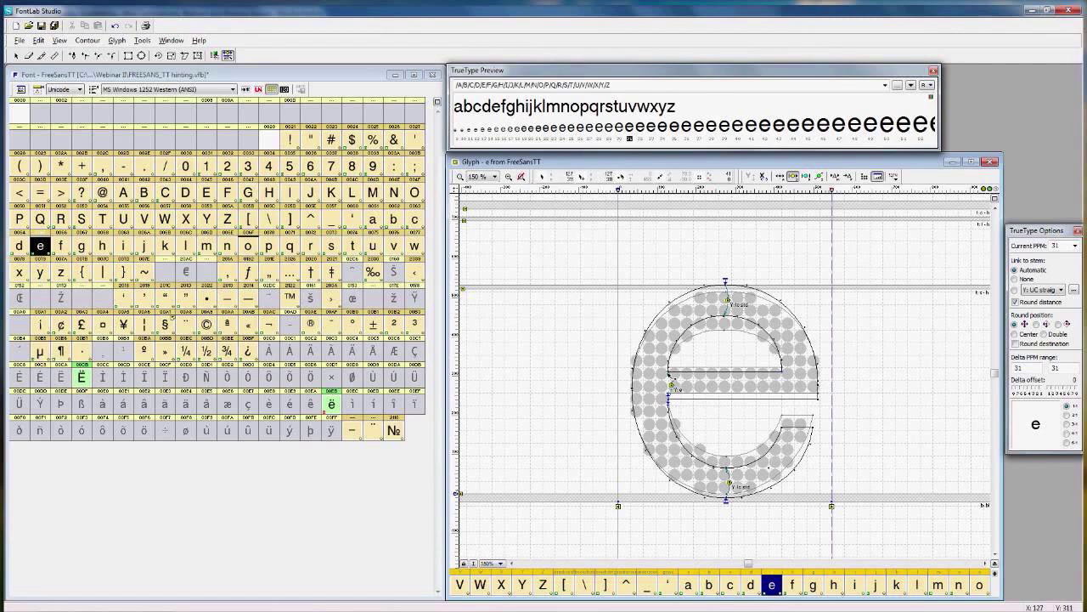
pyautogui.rightClick(670, 402)
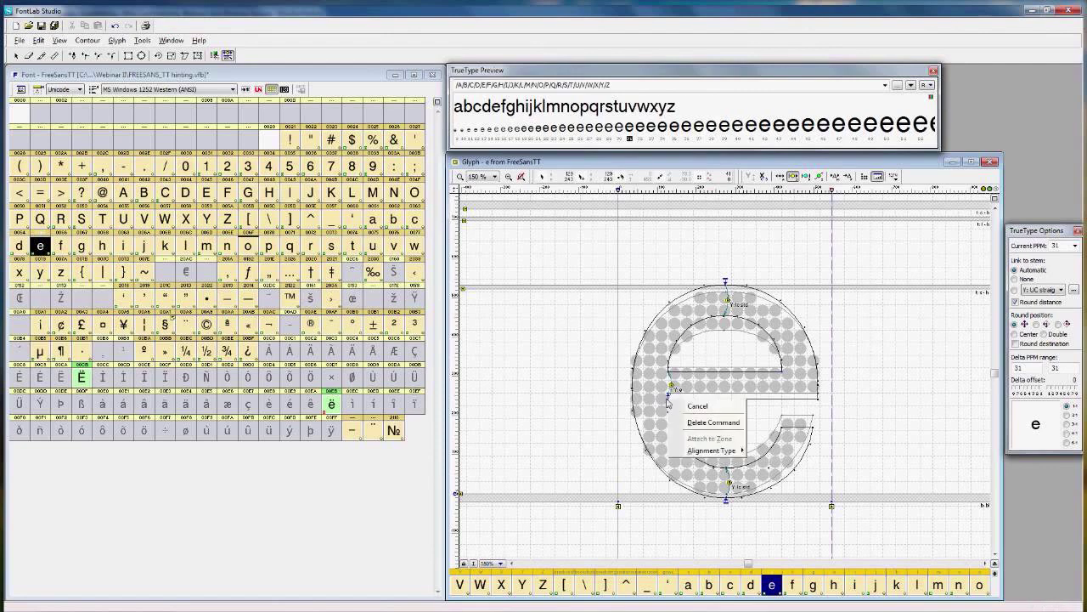
pyautogui.click(709, 423)
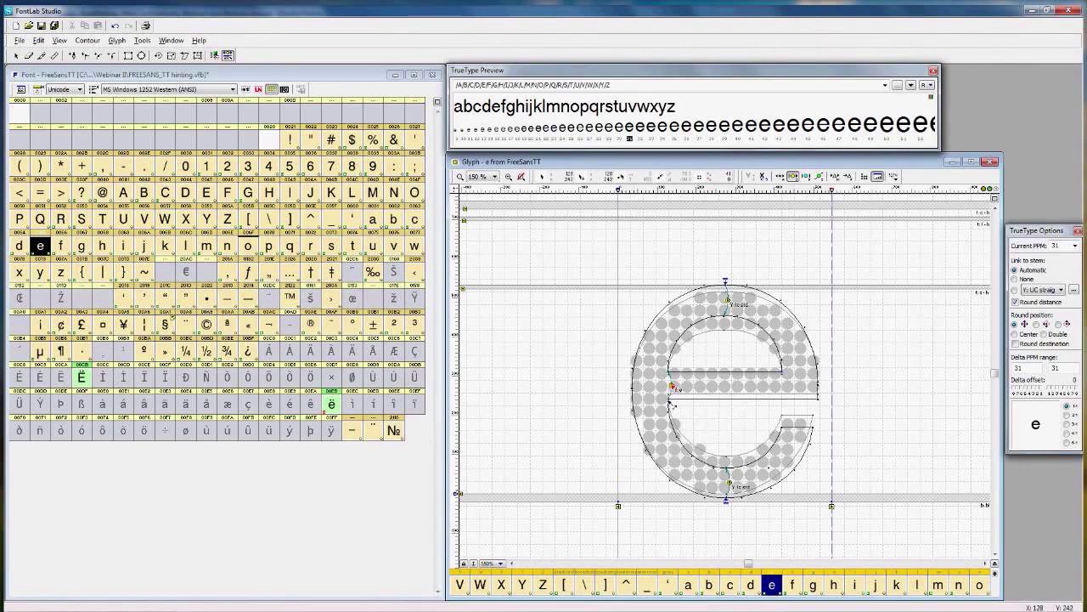
# Step: Interpolate the crossbar's lower inner-left point between the e's outermost top and bottom points, aligning its destination position to Closest Pixel Edge
pyautogui.click(819, 176)
pyautogui.click(727, 288)
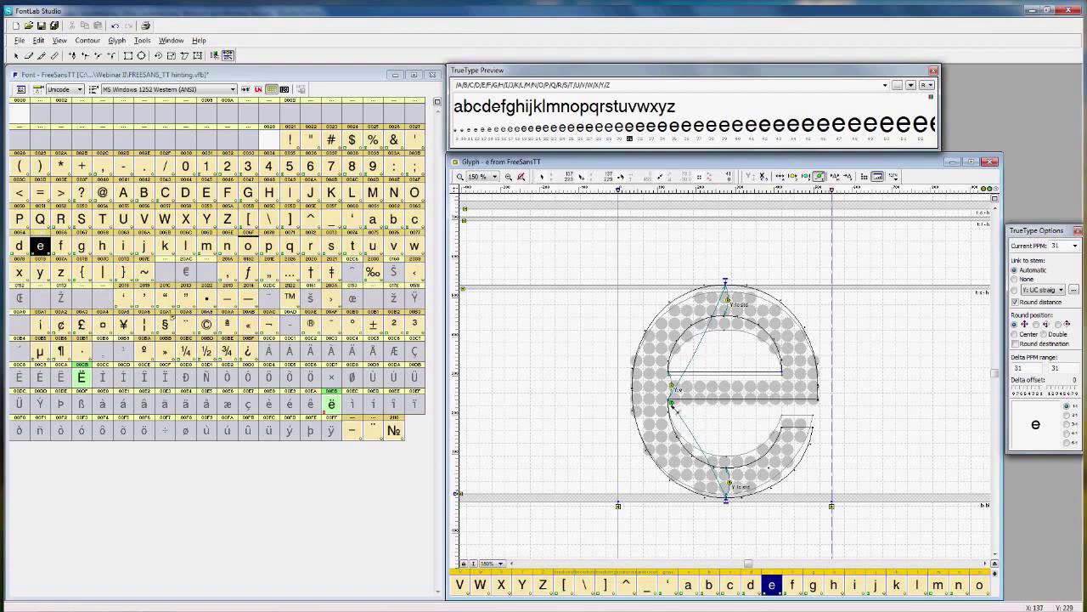
pyautogui.rightClick(674, 405)
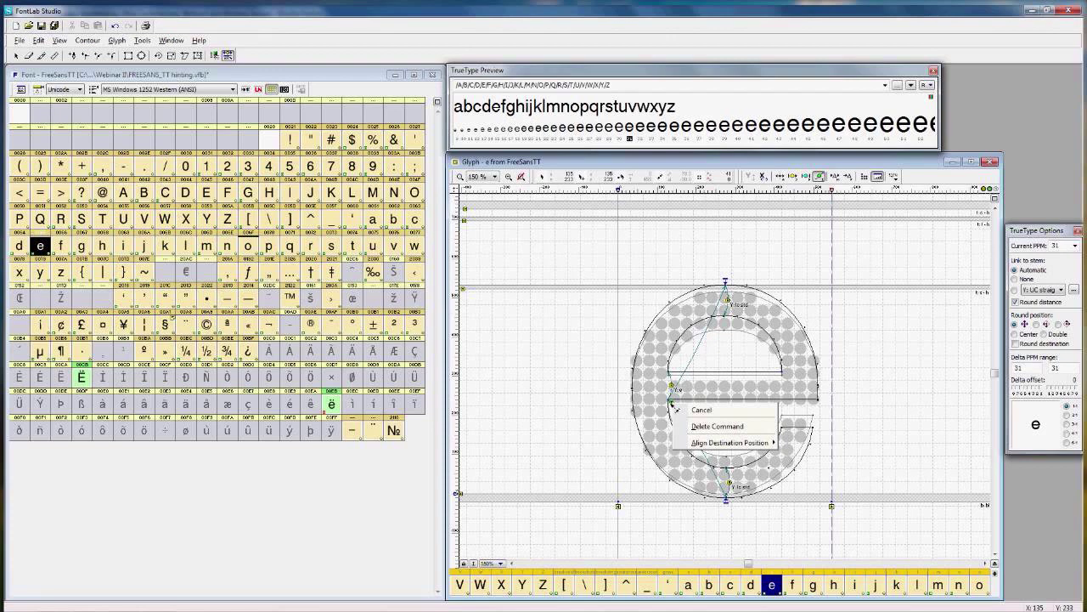
pyautogui.moveTo(716, 444)
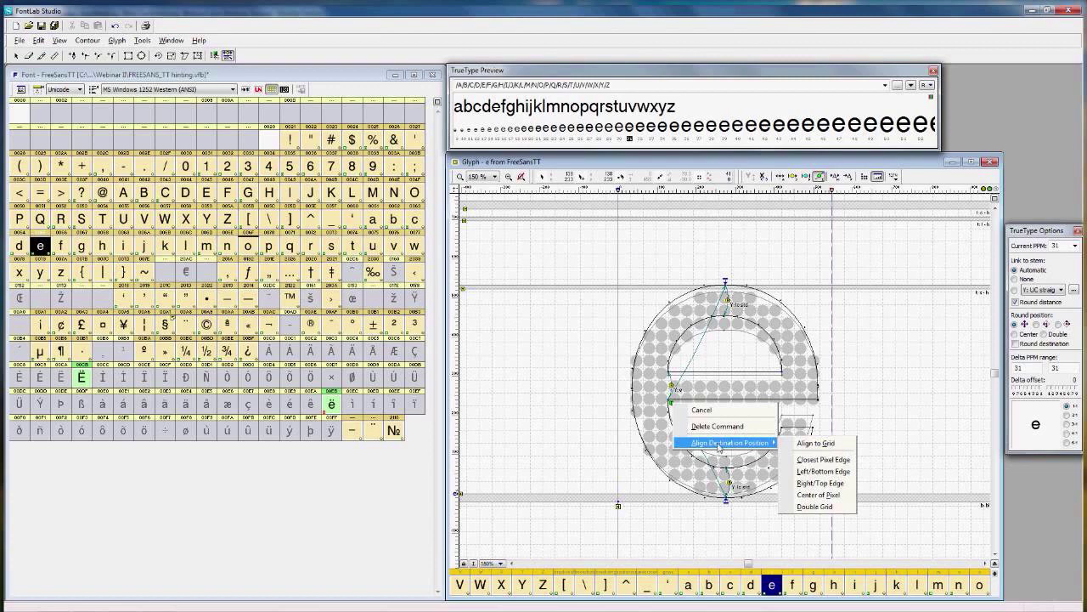
pyautogui.click(819, 460)
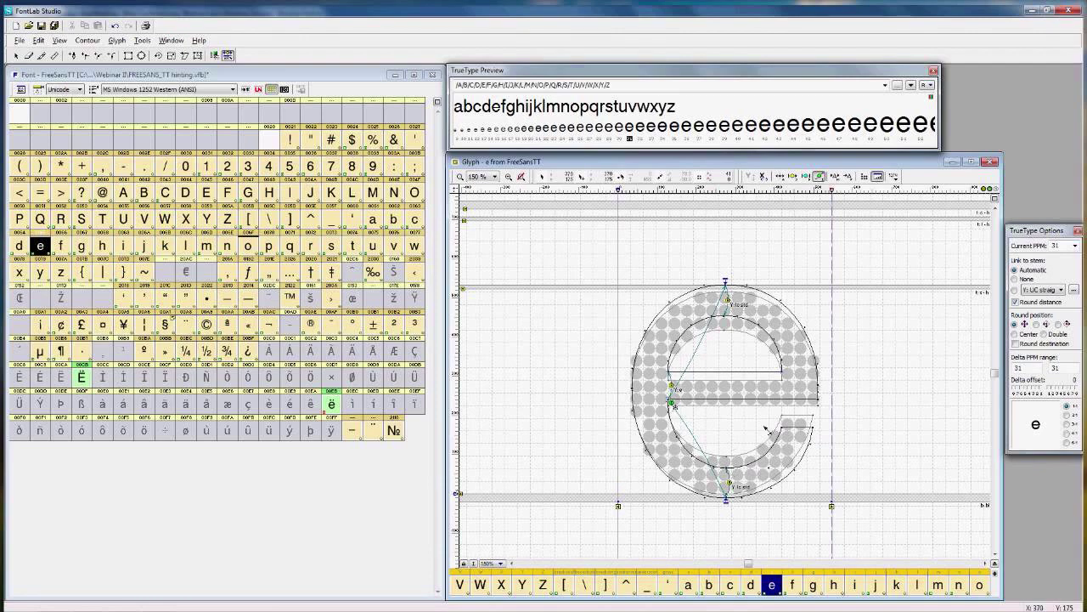
pyautogui.click(727, 469)
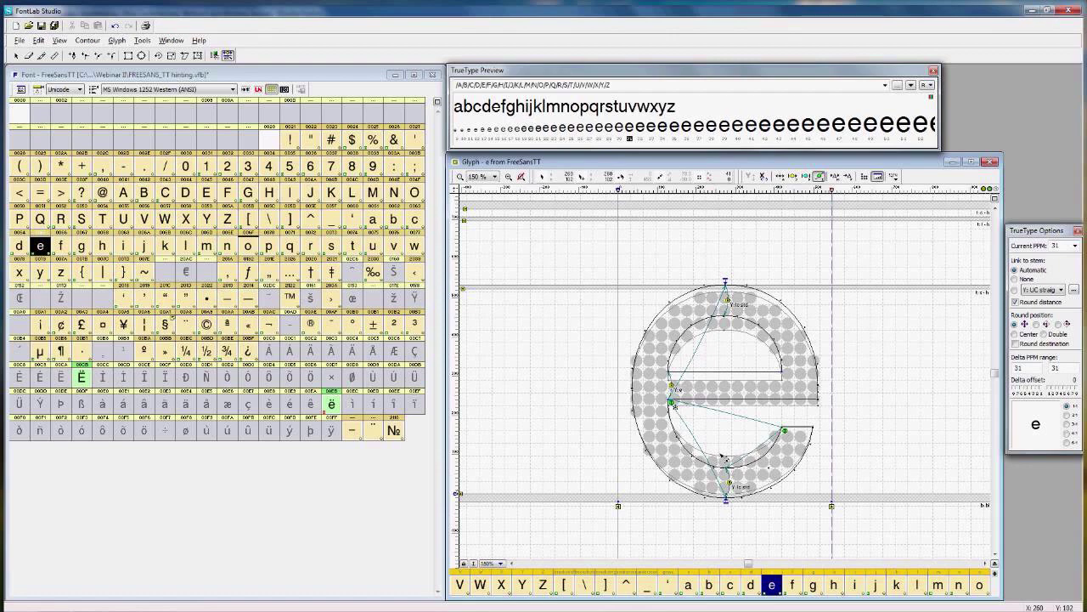
pyautogui.rightClick(786, 432)
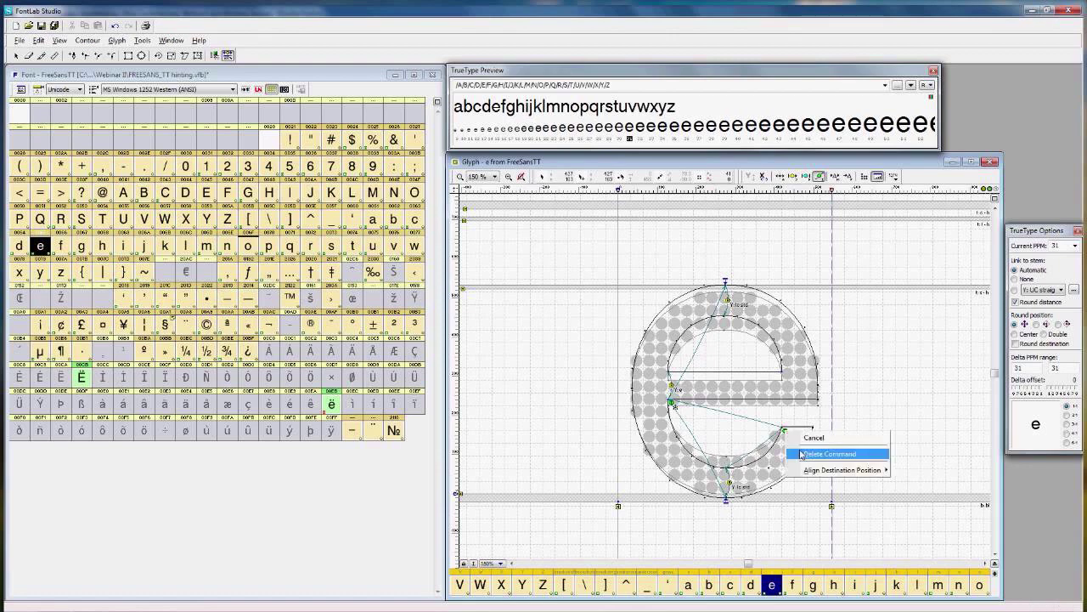
pyautogui.click(810, 454)
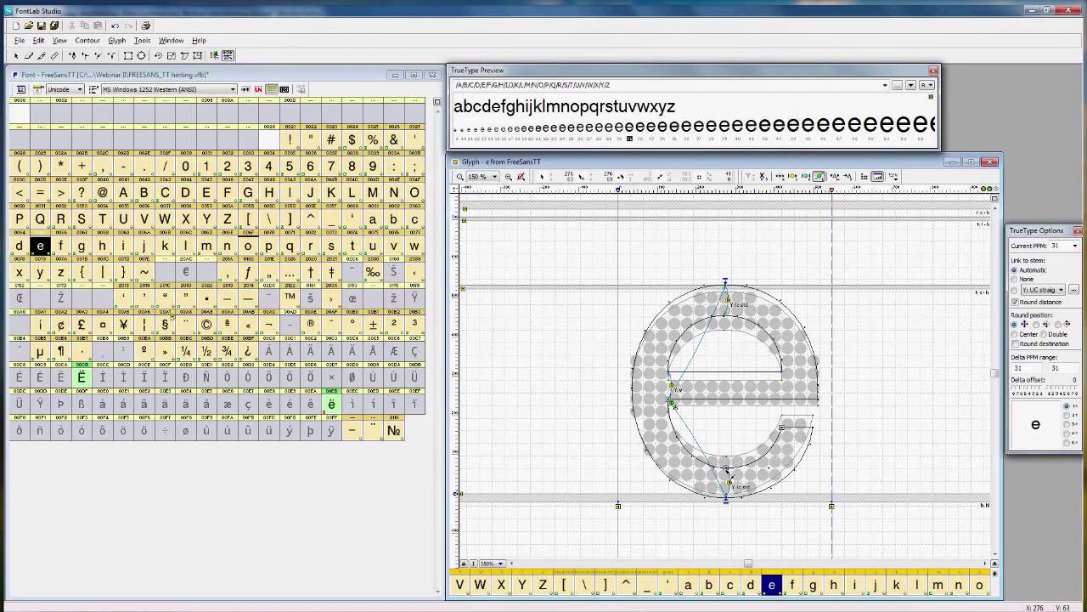
# Step: Interpolate the e's terminal point between the crossbar's lower point and the lower stroke's inner point, aligning its destination to Closest Pixel Edge
pyautogui.moveTo(673, 405); pyautogui.dragTo(791, 435)
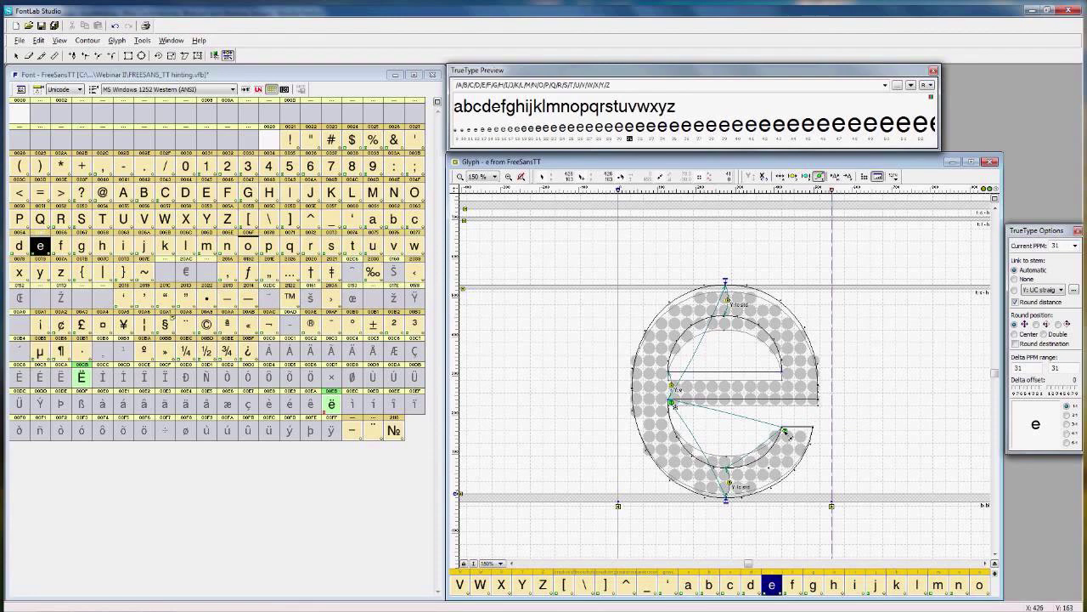
pyautogui.rightClick(785, 431)
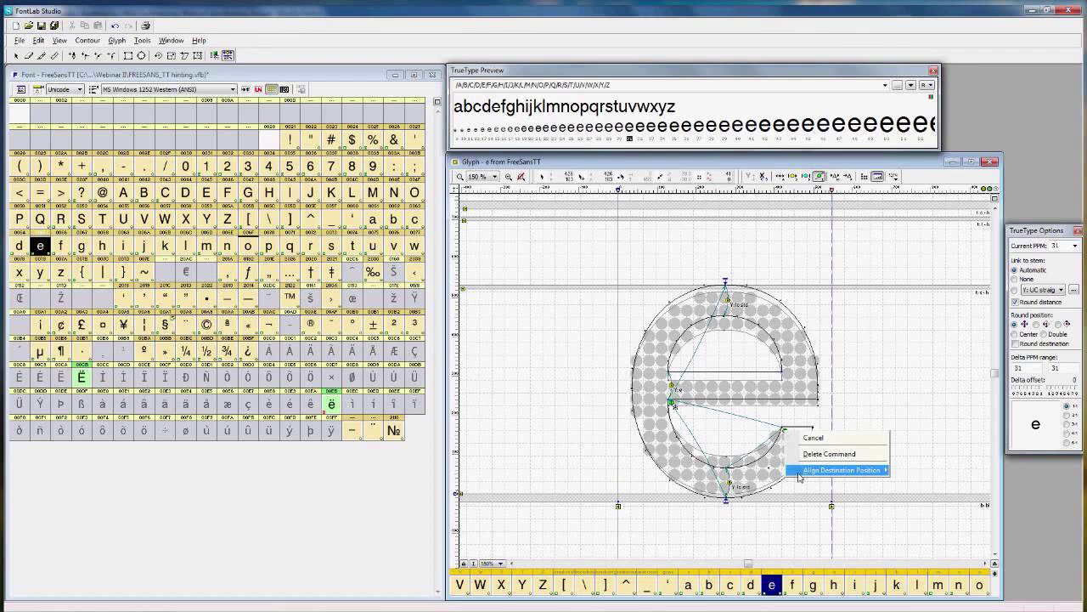
pyautogui.moveTo(799, 477)
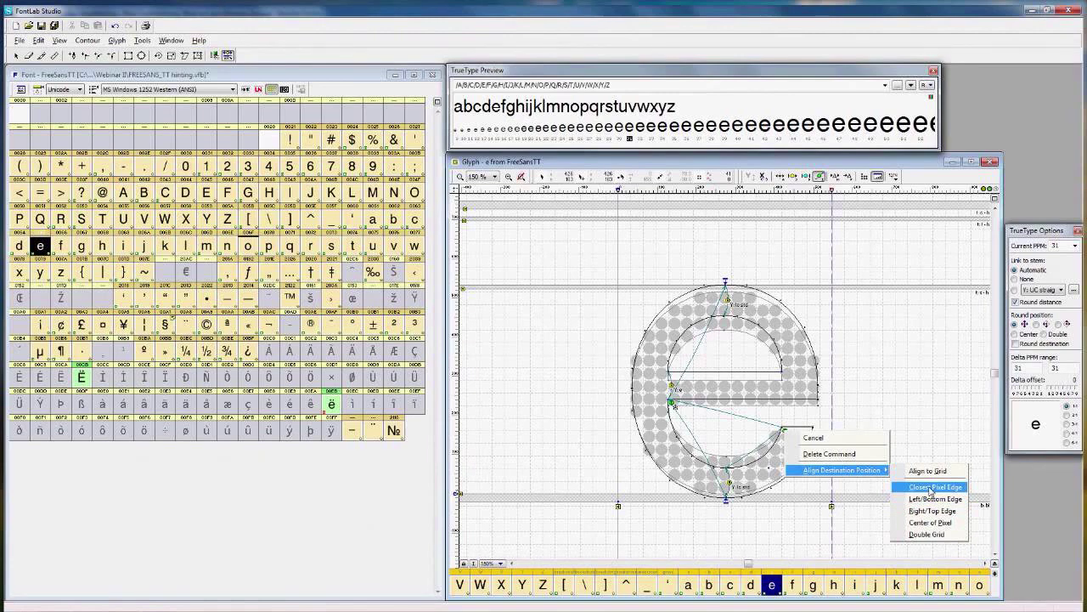
pyautogui.click(931, 488)
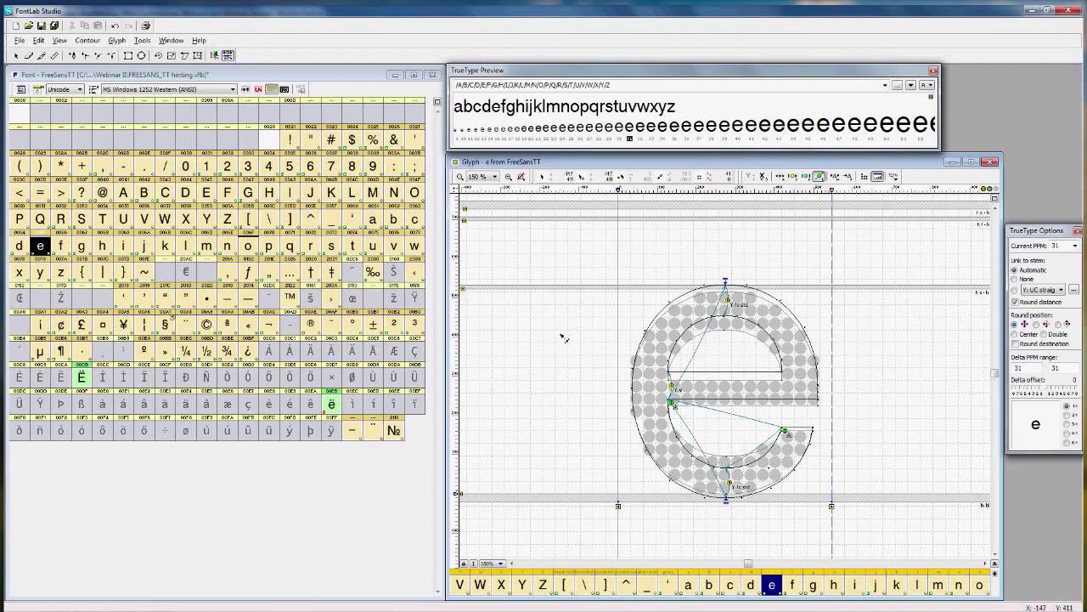
# Step: Move on through the f to the g and view their hinting commands
pyautogui.hotkey('ctrl', ']')
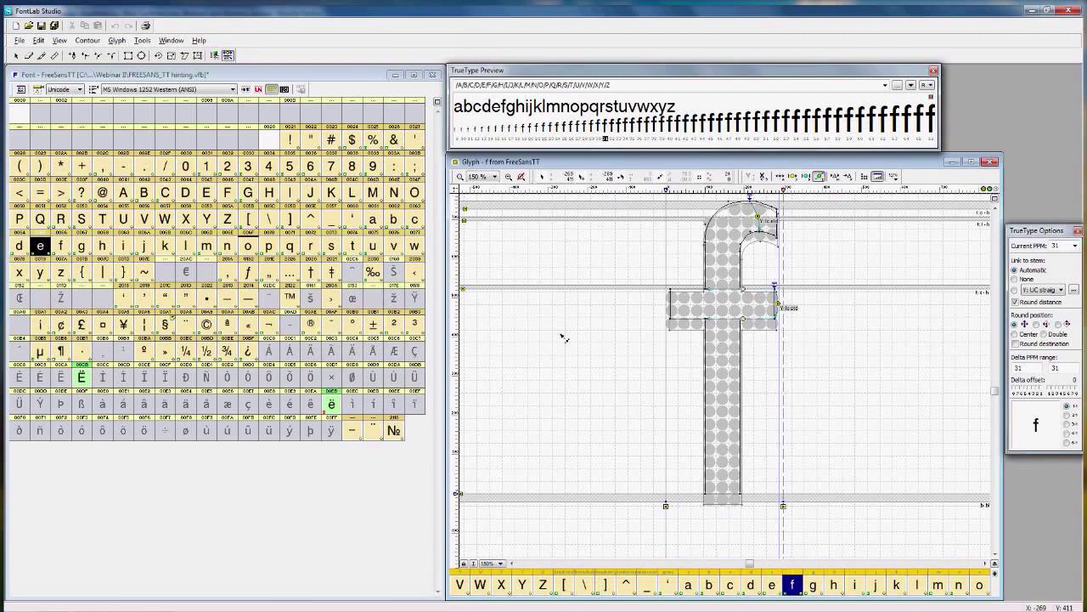
pyautogui.hotkey('ctrl', ']')
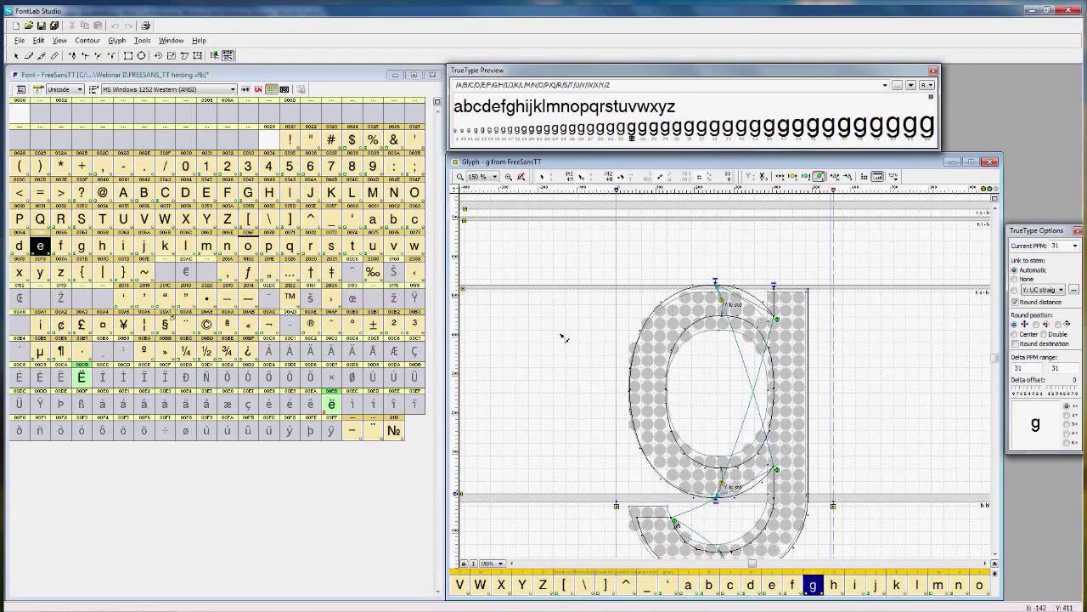
# Step: Step through the lowercase glyphs from h to s and review their hinting commands
pyautogui.hotkey('ctrl', ']')
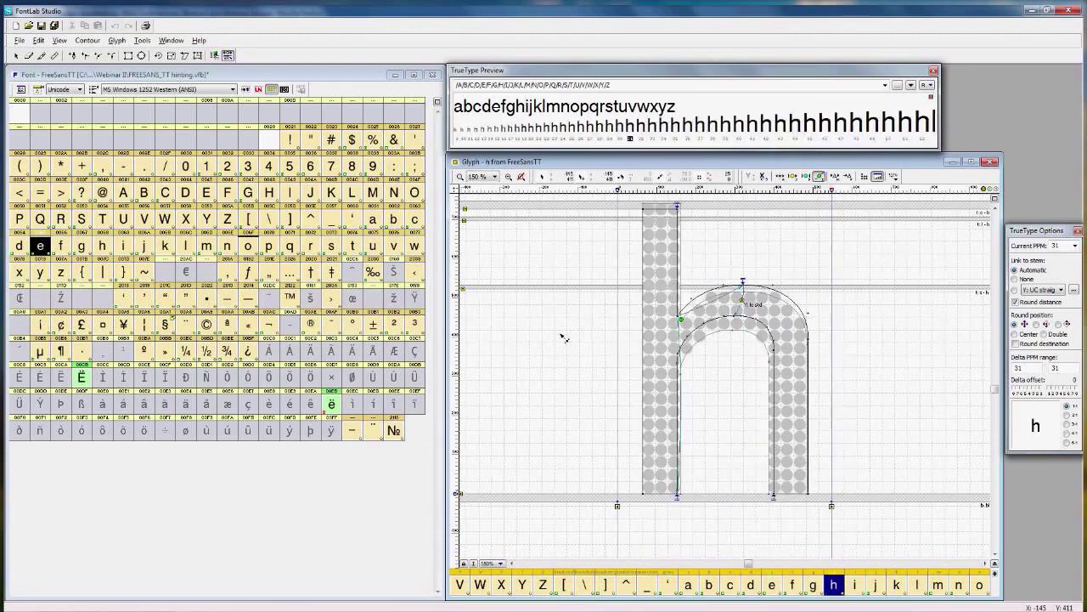
pyautogui.hotkey('ctrl', ']')
pyautogui.hotkey('ctrl', ']')
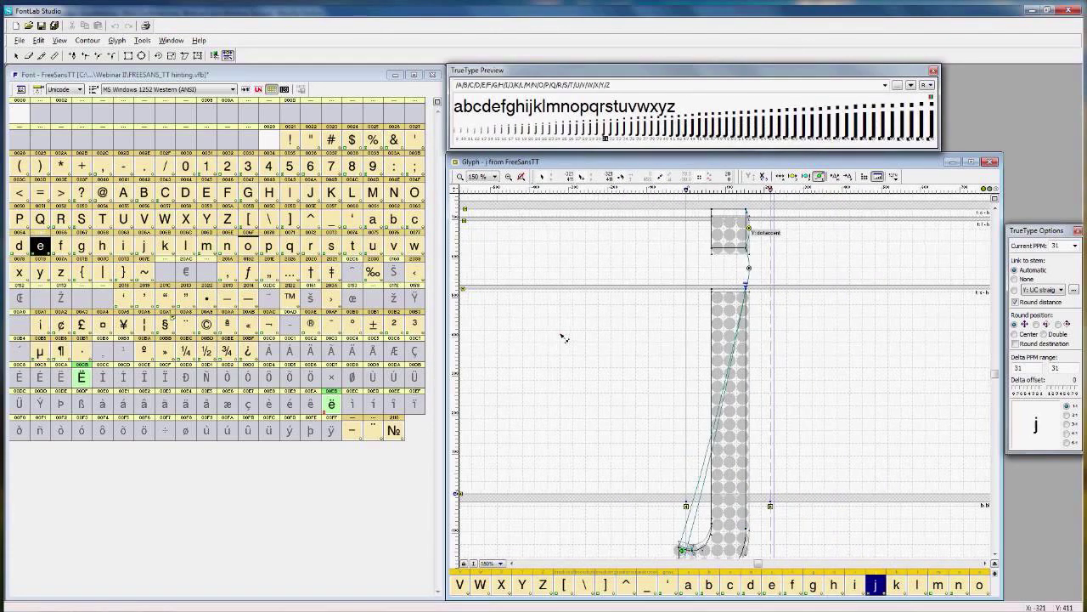
pyautogui.hotkey('ctrl', ']')
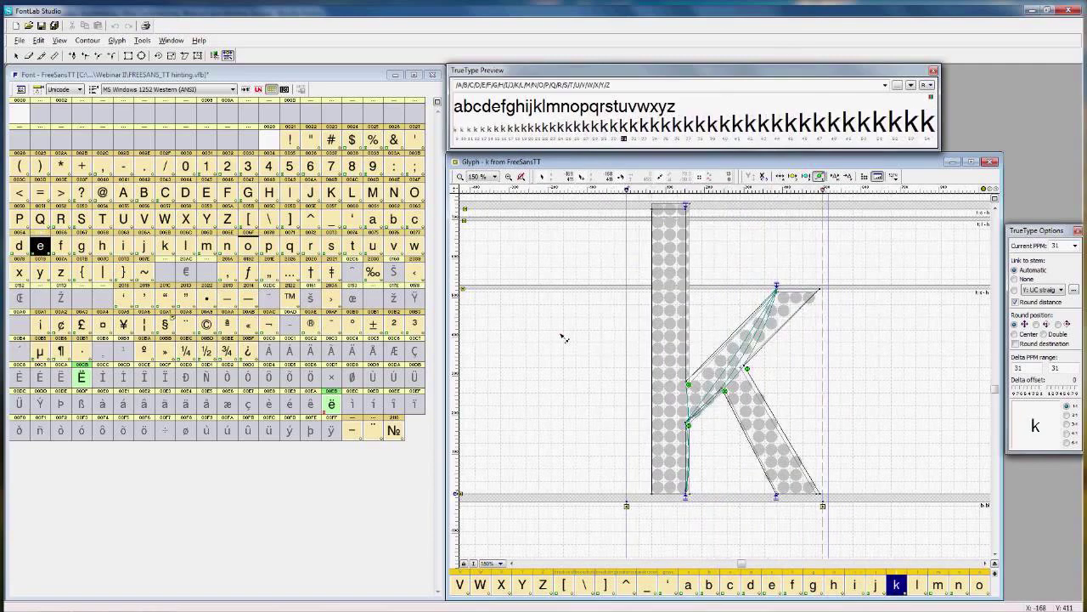
pyautogui.hotkey('ctrl', ']')
pyautogui.hotkey('ctrl', ']')
pyautogui.hotkey('ctrl', ']')
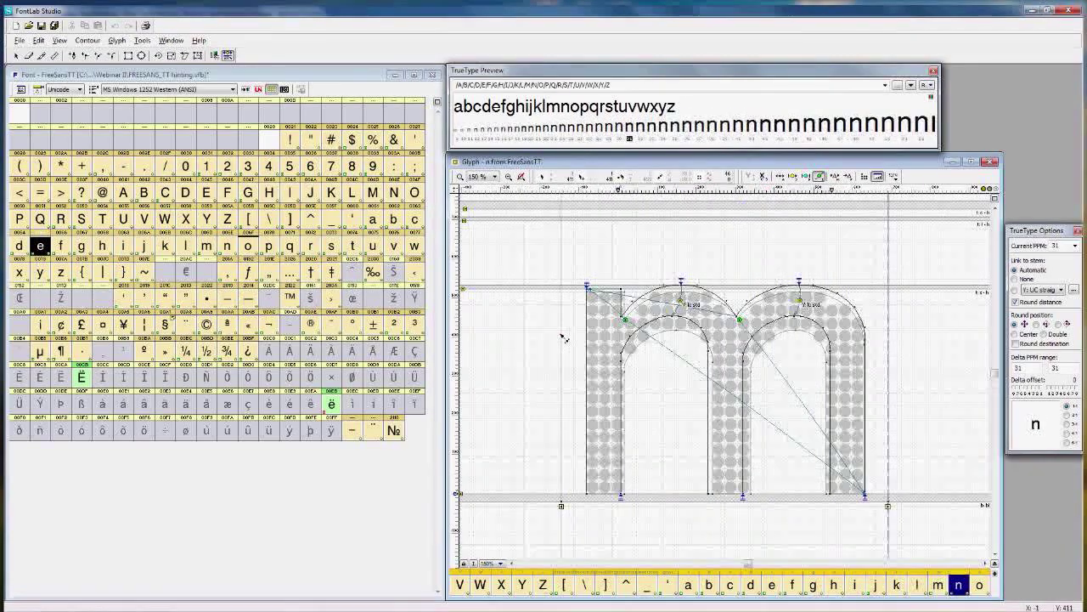
pyautogui.hotkey('ctrl', ']')
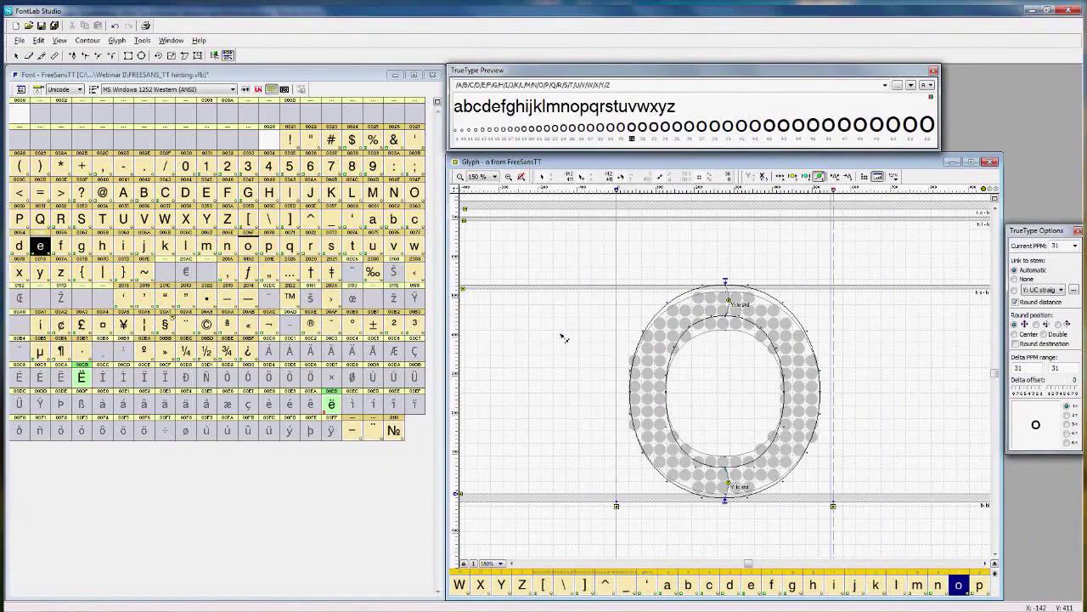
pyautogui.hotkey('ctrl', ']')
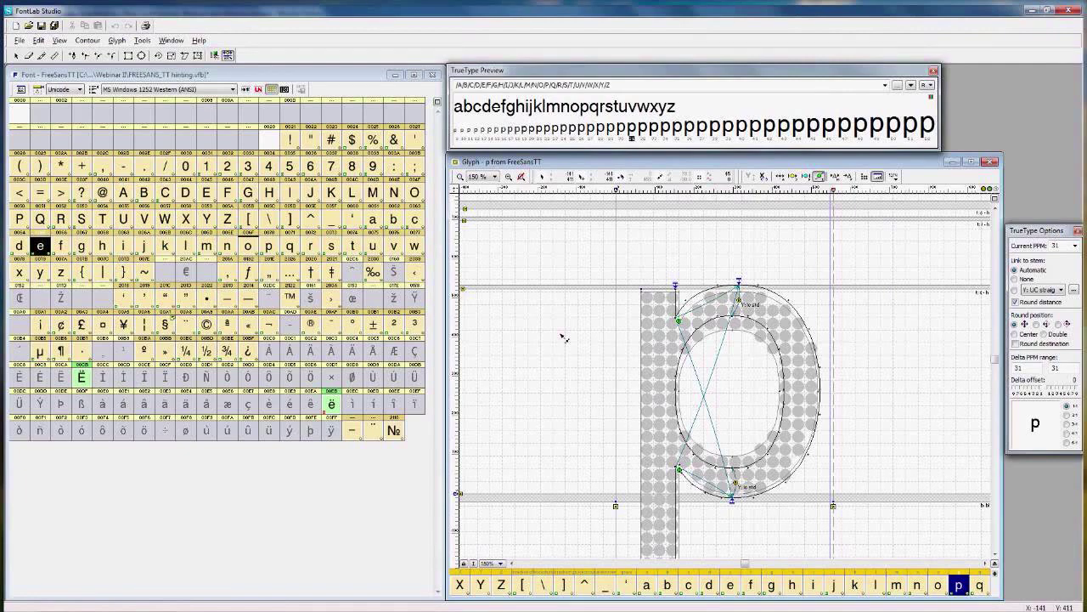
pyautogui.hotkey('ctrl', ']')
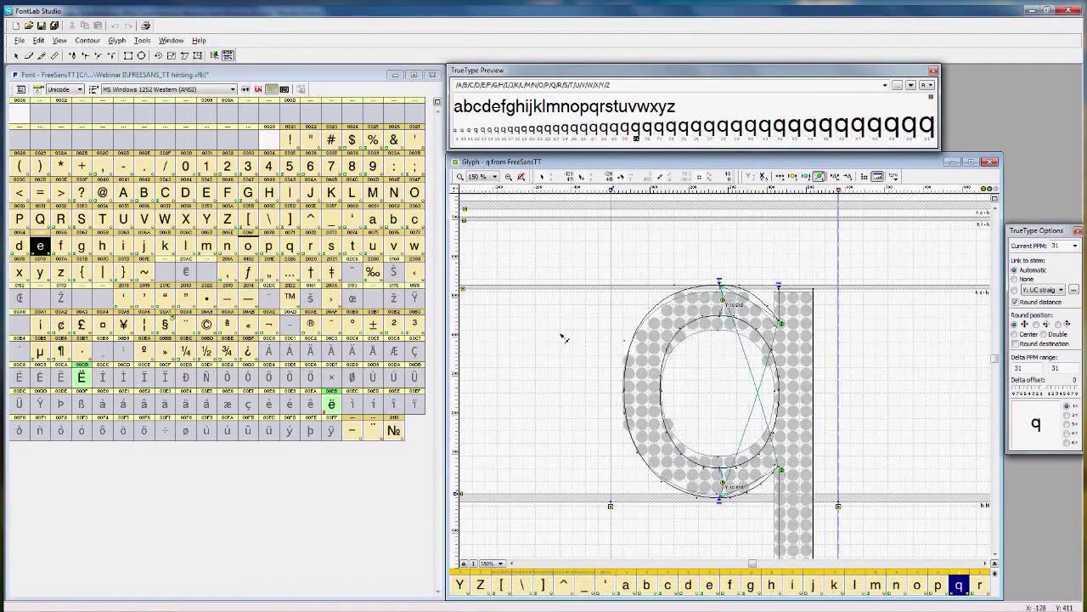
pyautogui.hotkey('ctrl', ']')
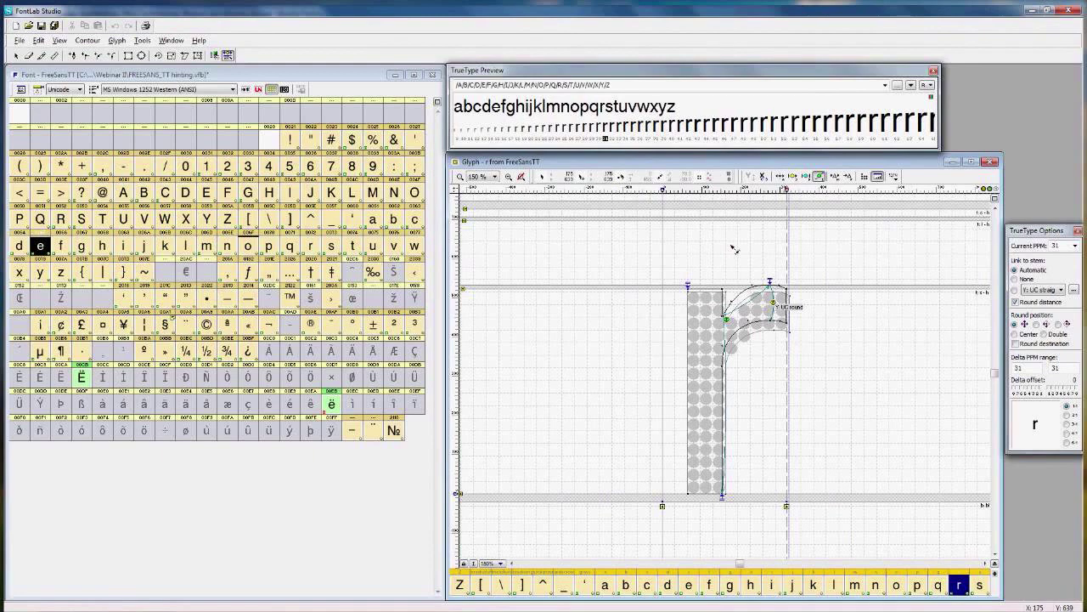
pyautogui.press(']')
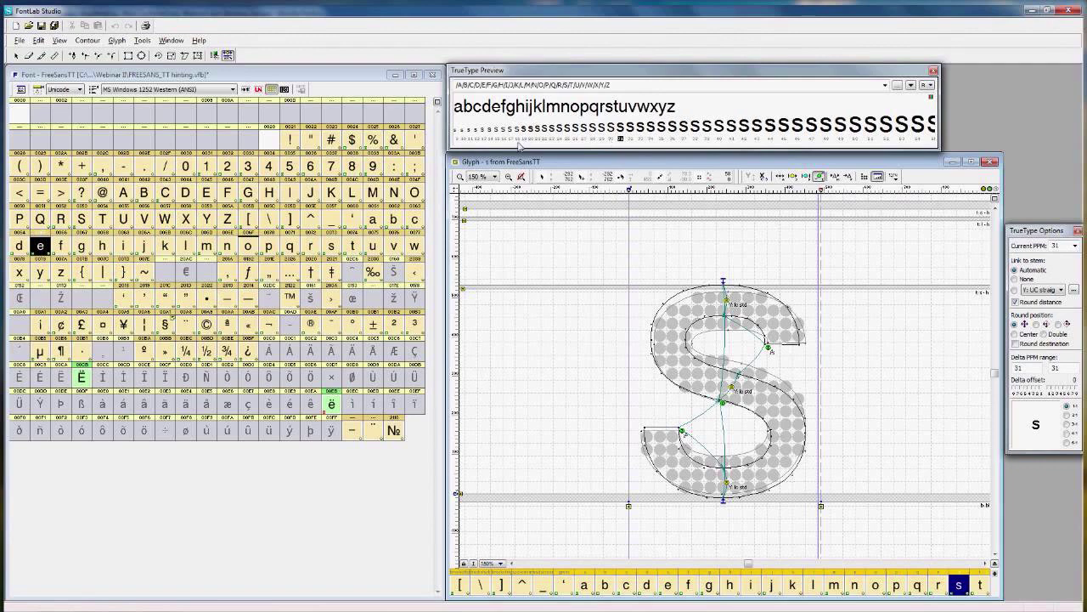
# Step: At 19 PPM, add a delta with an offset of -4 to the lower spine point of the s
pyautogui.click(523, 139)
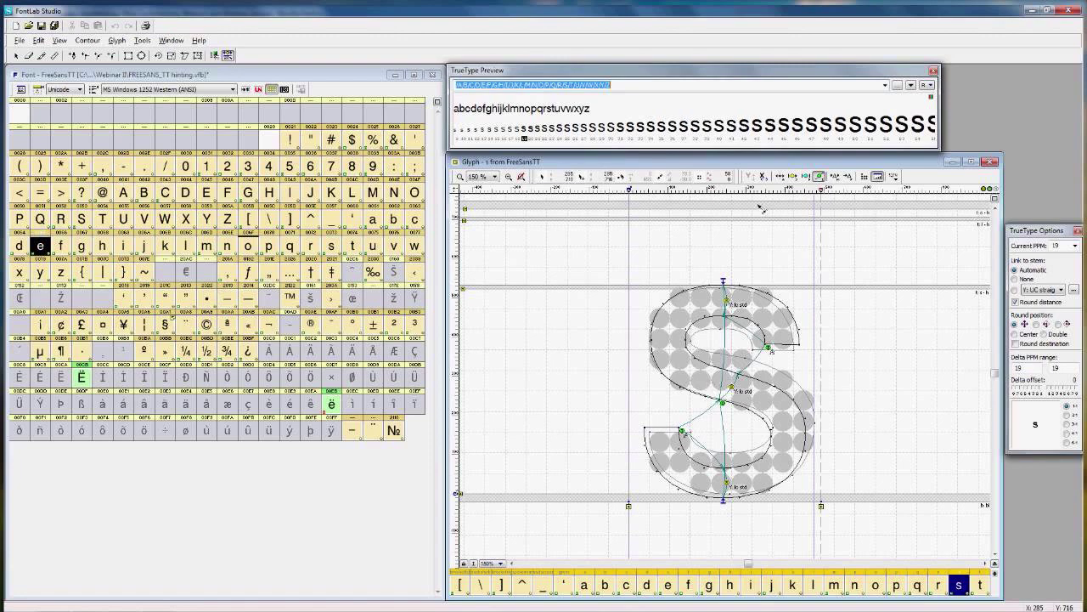
pyautogui.click(835, 176)
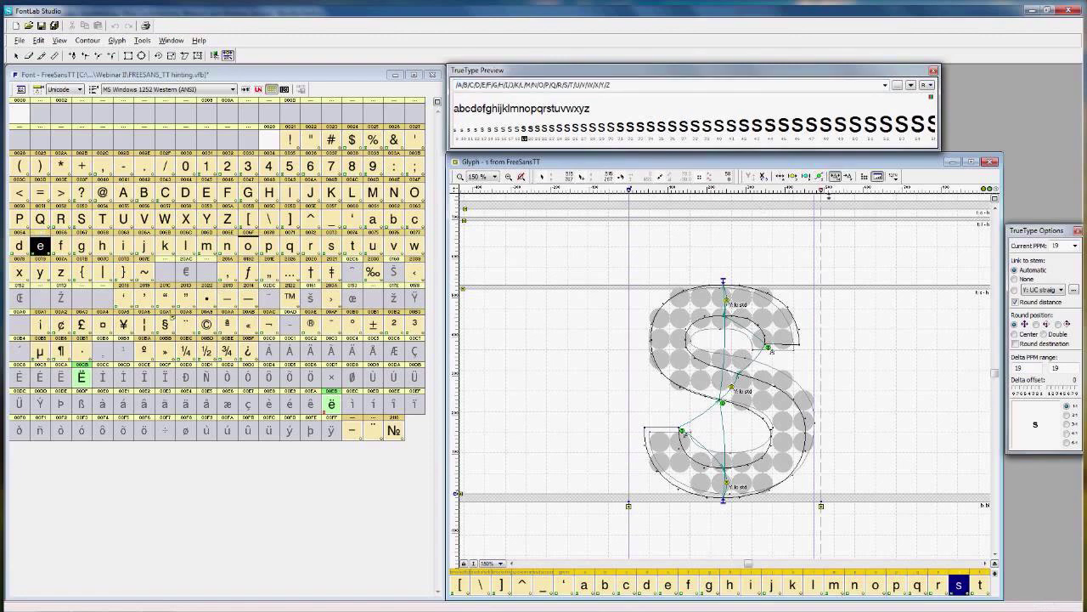
pyautogui.click(835, 176)
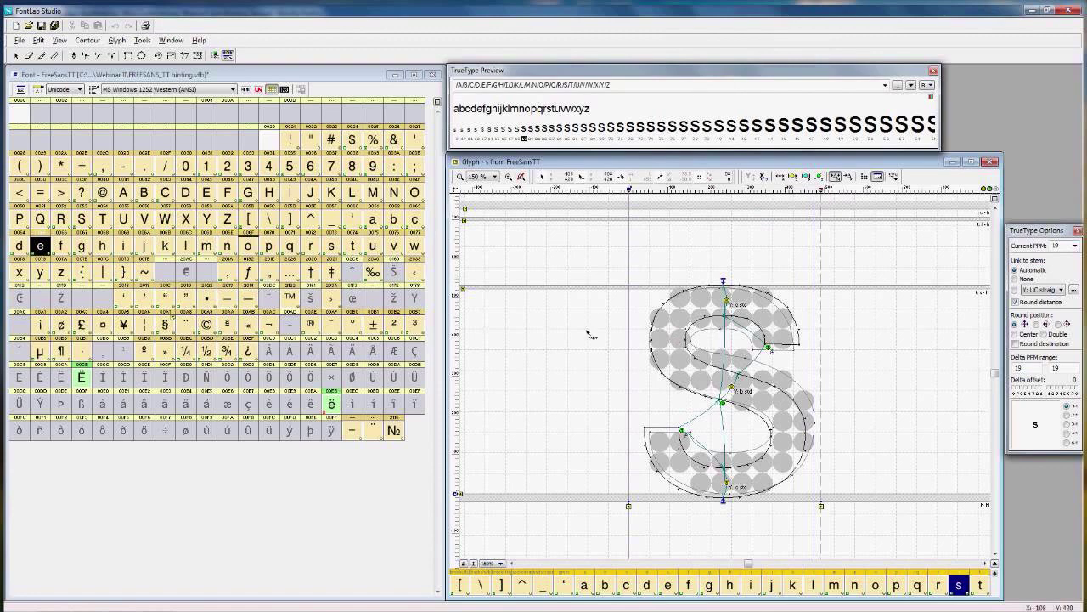
pyautogui.press('f')
pyautogui.press('x')
pyautogui.moveTo(726, 411); pyautogui.dragTo(721, 450)
pyautogui.moveTo(721, 451); pyautogui.dragTo(724, 430)
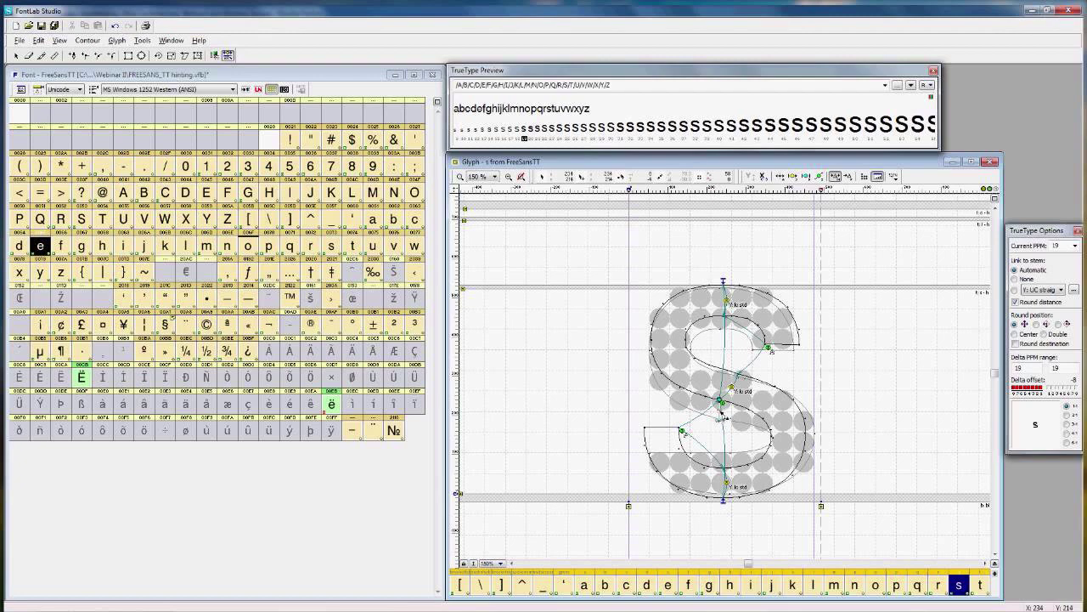
pyautogui.moveTo(723, 415); pyautogui.dragTo(724, 415)
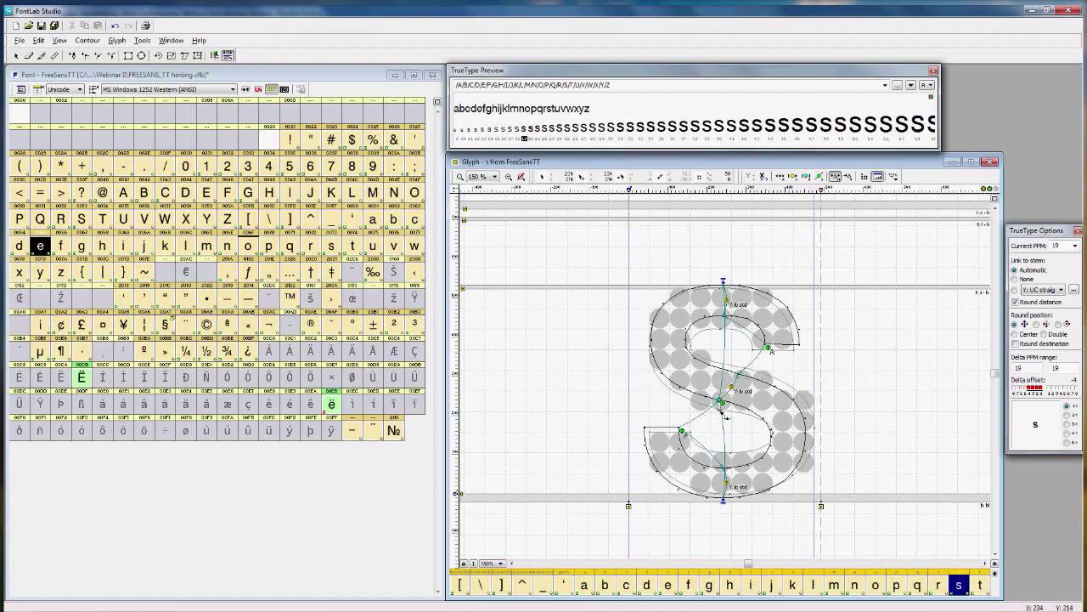
# Step: At 20 PPM, add a delta with an offset of -4 to the s's lower spine point
pyautogui.click(524, 139)
pyautogui.press('Tab')
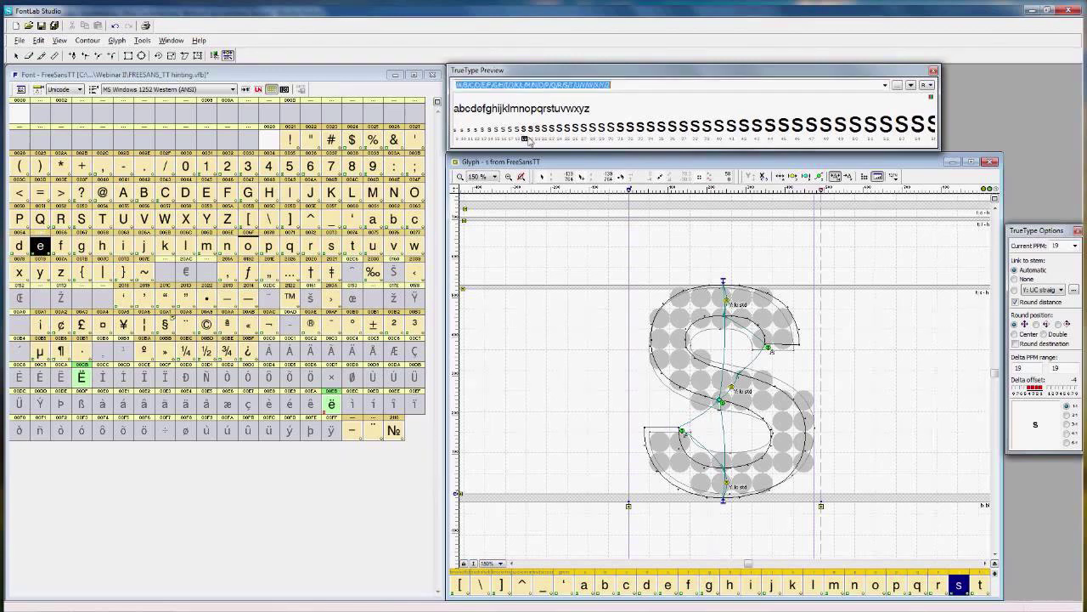
pyautogui.click(531, 138)
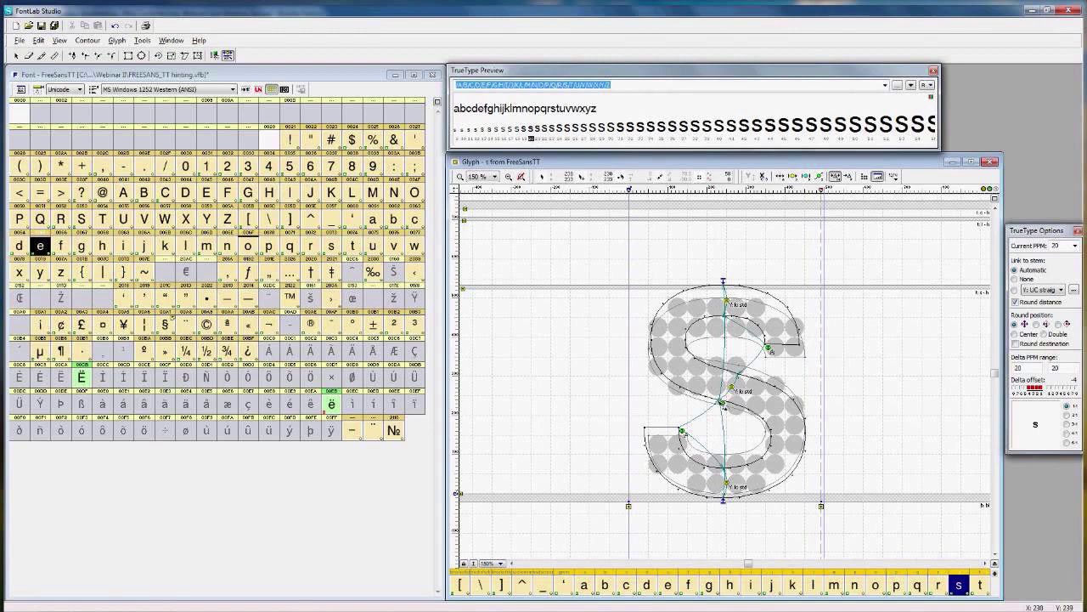
pyautogui.moveTo(724, 405); pyautogui.dragTo(721, 403)
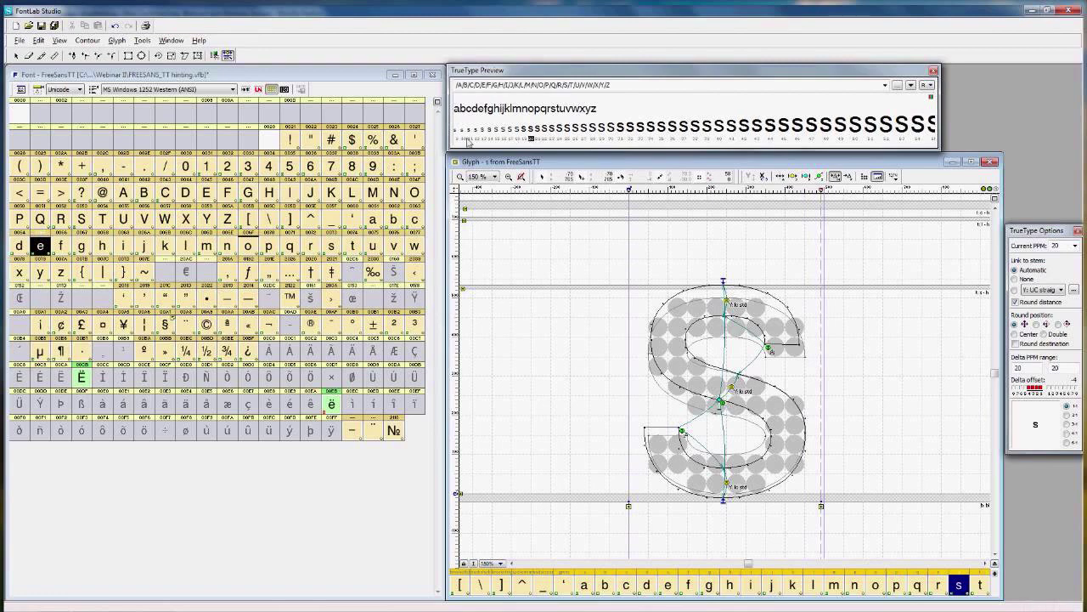
# Step: At 10 PPM, add deltas of -3 to the s's lower spine point and 8 to its upper terminal's inner point
pyautogui.click(462, 139)
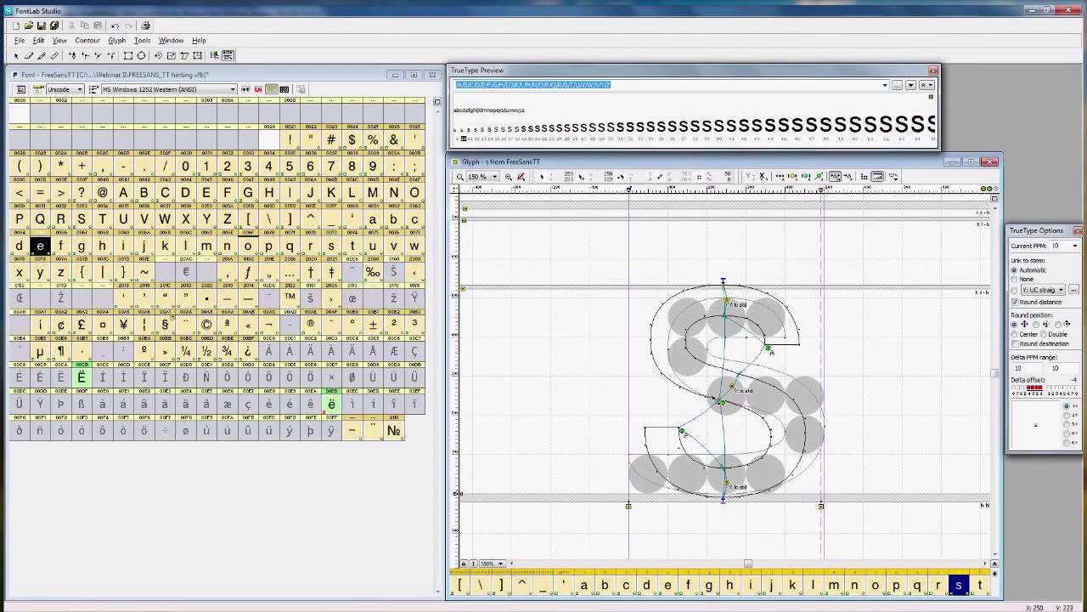
pyautogui.click(720, 411)
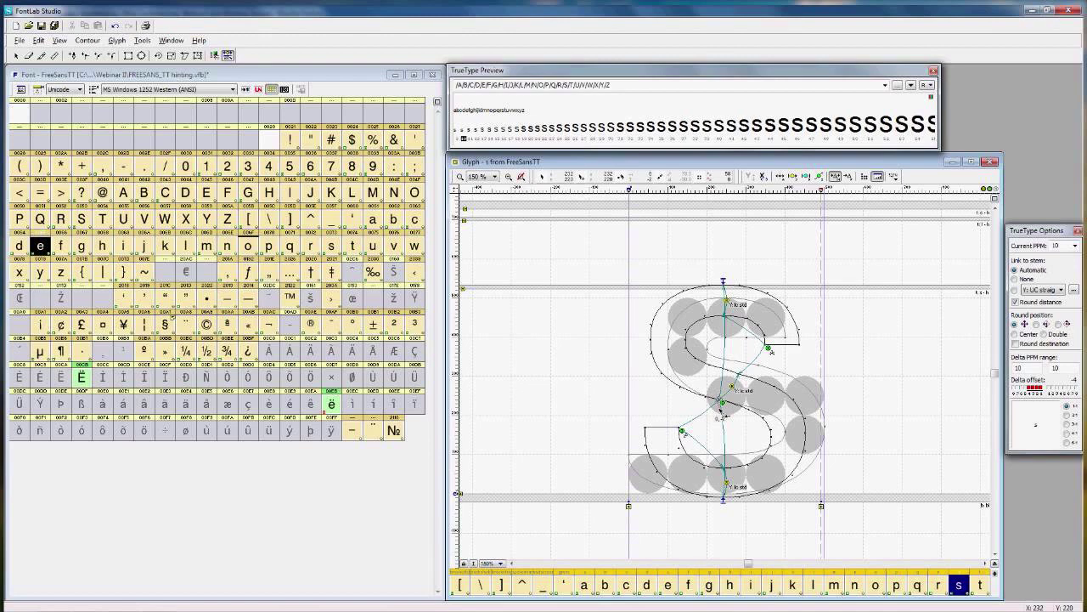
pyautogui.press('Up')
pyautogui.press('Up')
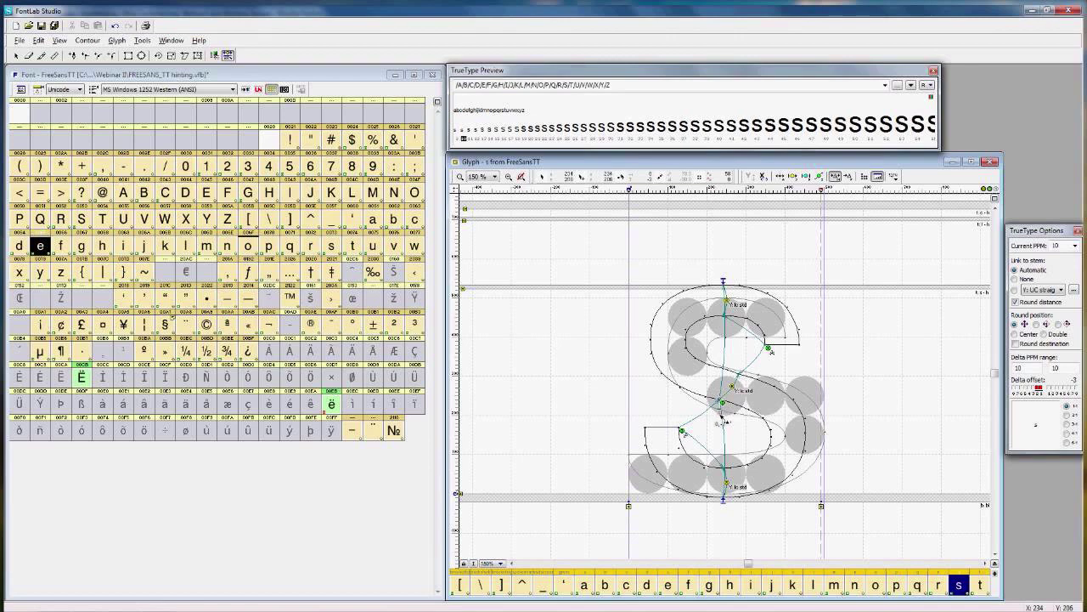
pyautogui.moveTo(723, 422); pyautogui.dragTo(725, 418)
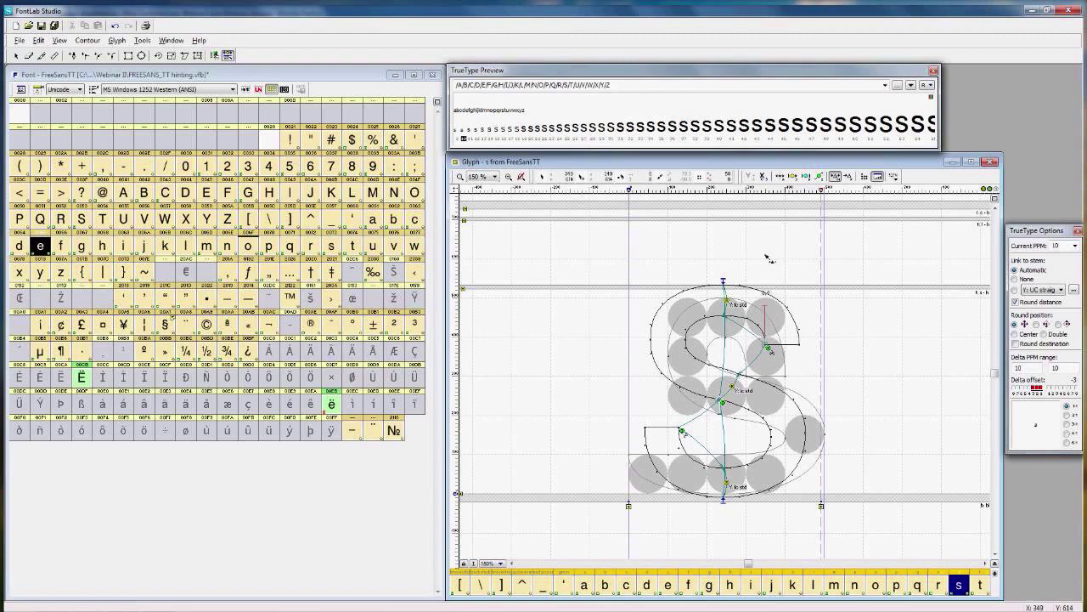
pyautogui.moveTo(768, 258); pyautogui.dragTo(768, 258)
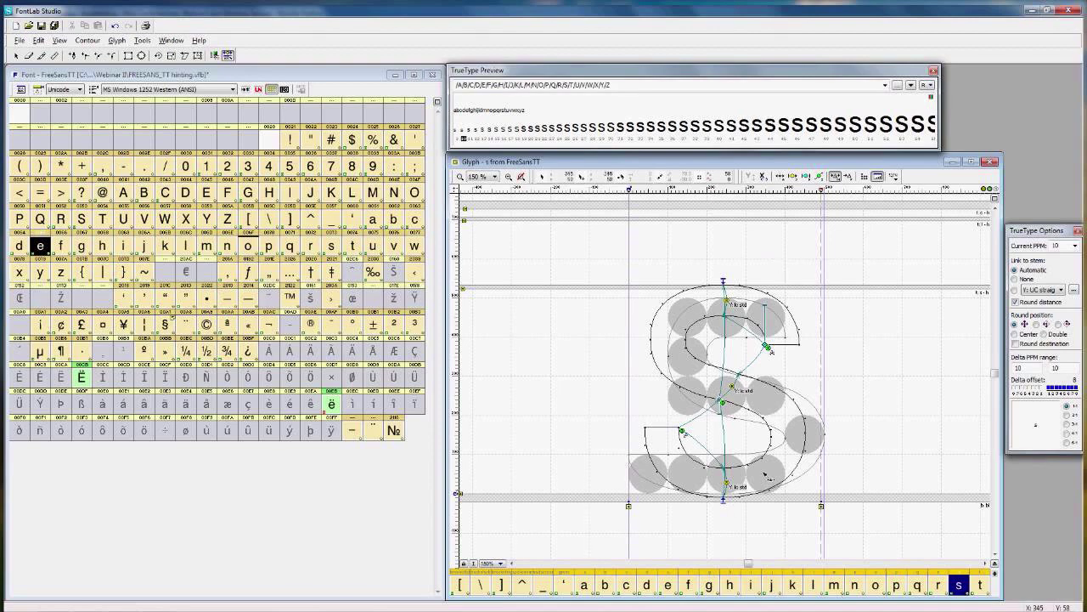
# Step: At 11 PPM, add deltas of -2 to the s's lower spine point and 8 to its lower terminal's inner point
pyautogui.click(469, 139)
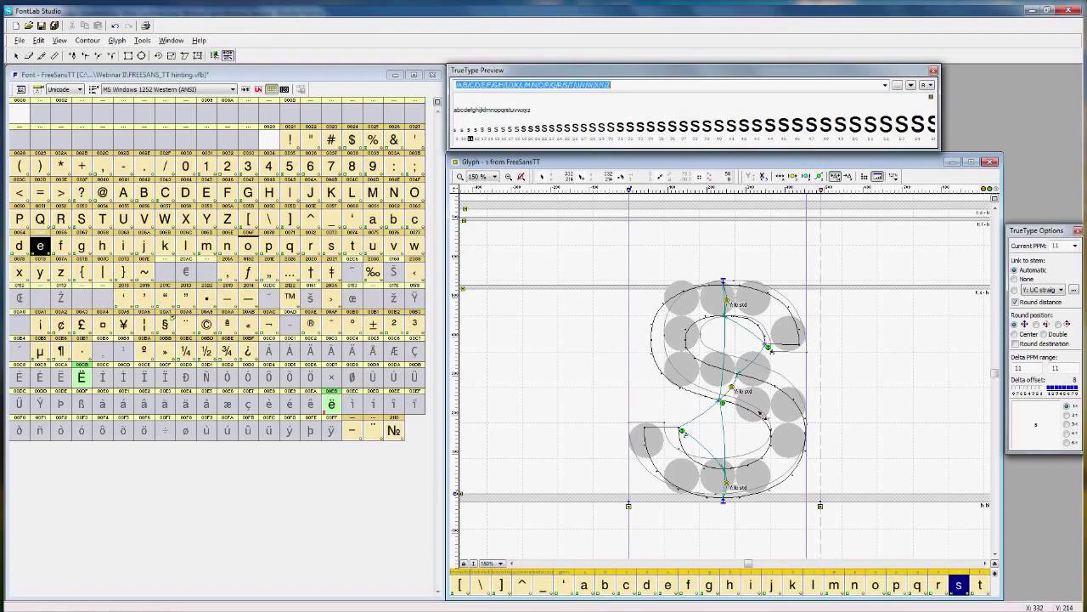
pyautogui.click(723, 411)
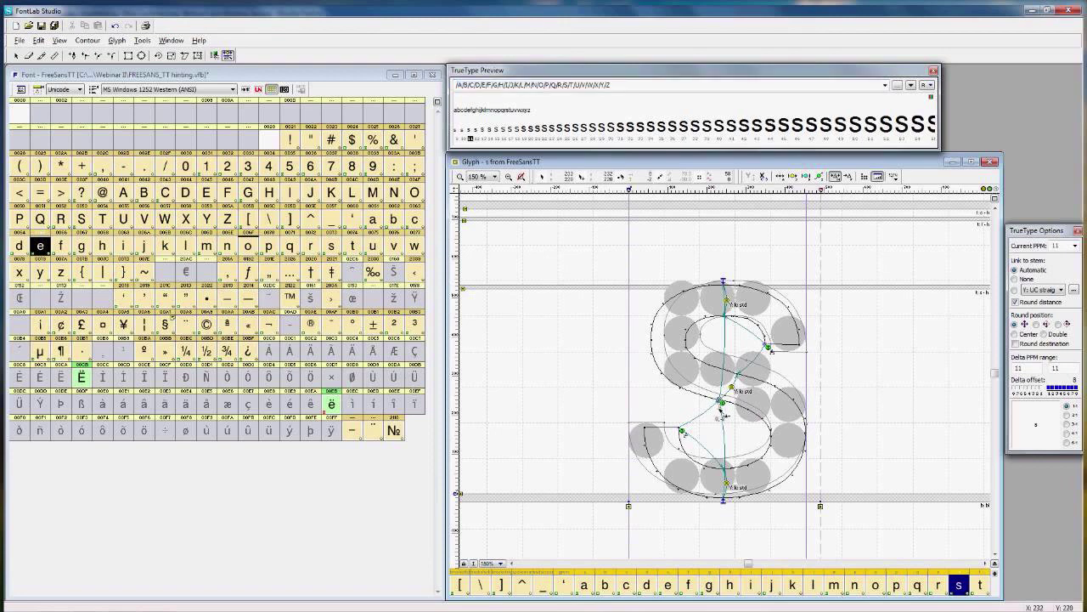
pyautogui.click(724, 414)
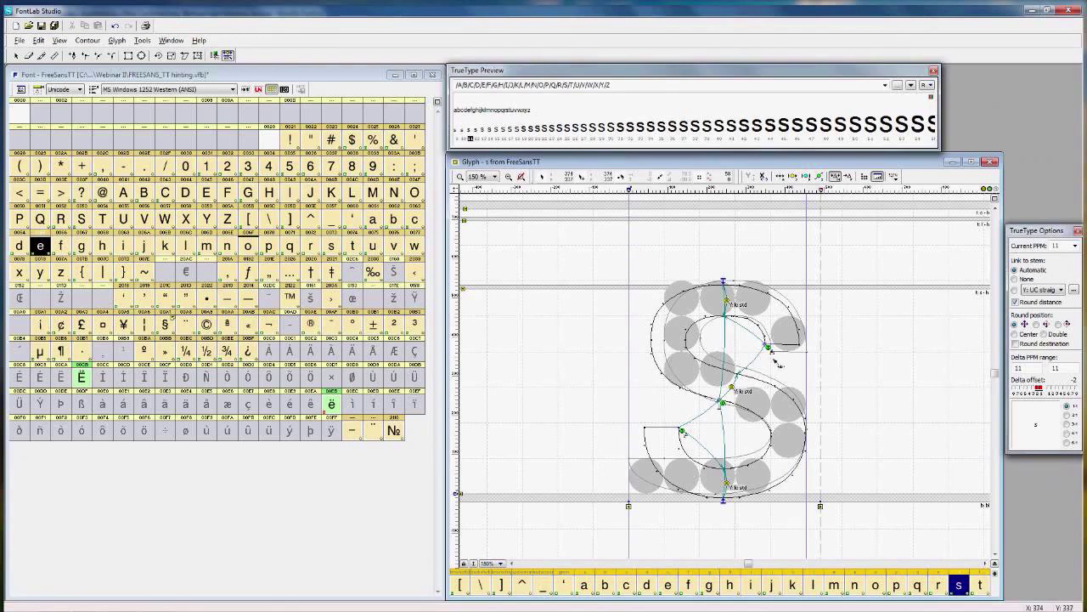
pyautogui.moveTo(679, 428); pyautogui.dragTo(682, 389)
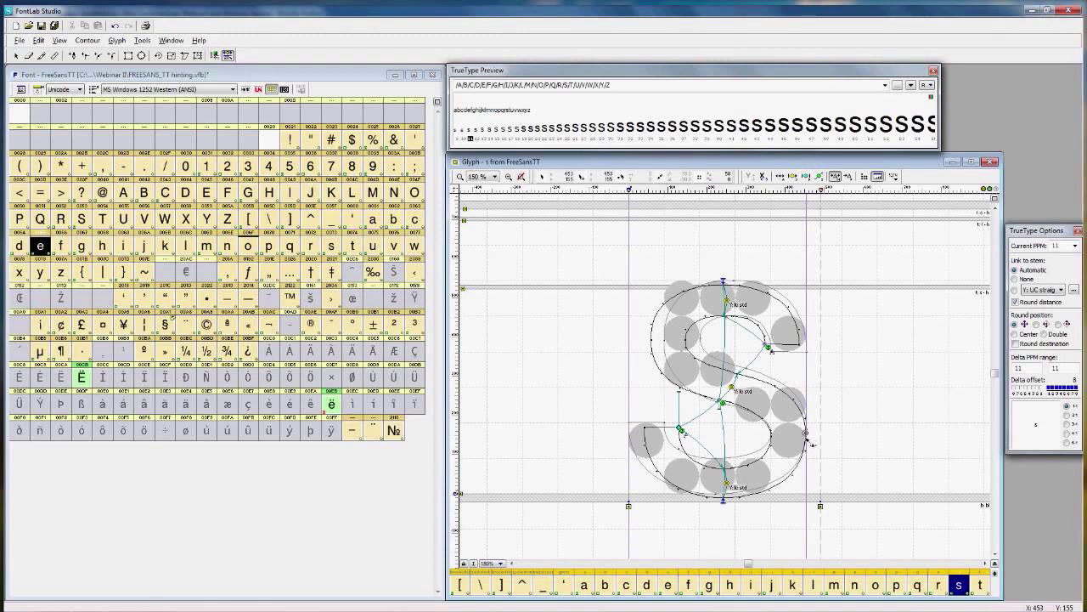
# Step: Interpolate the s's outermost right point between the upper spine point and the bottommost point, deleting the first interpolation command made there
pyautogui.moveTo(807, 432); pyautogui.dragTo(812, 483)
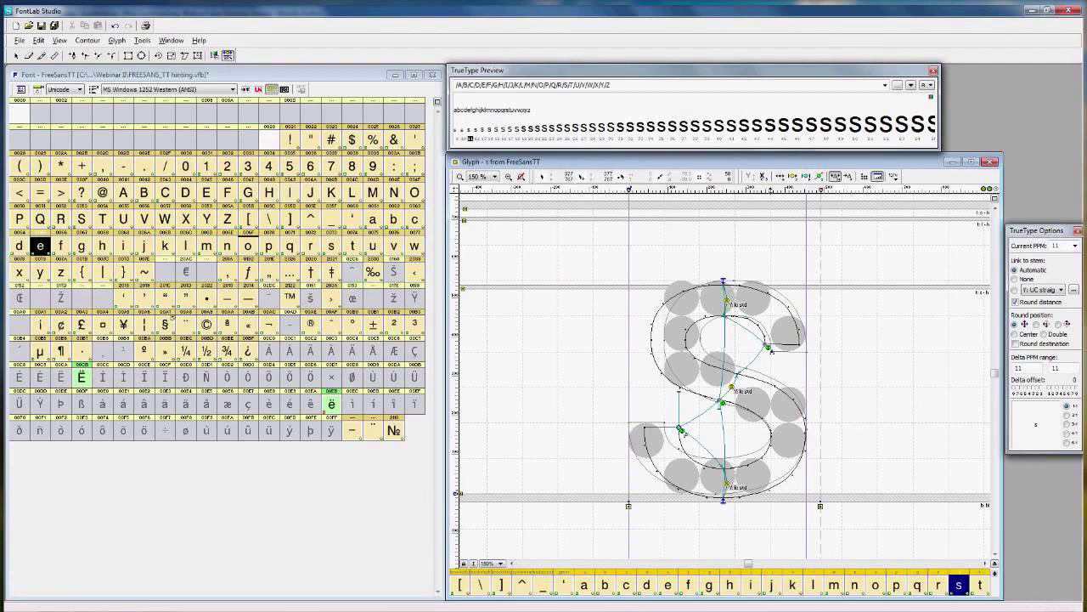
pyautogui.click(820, 177)
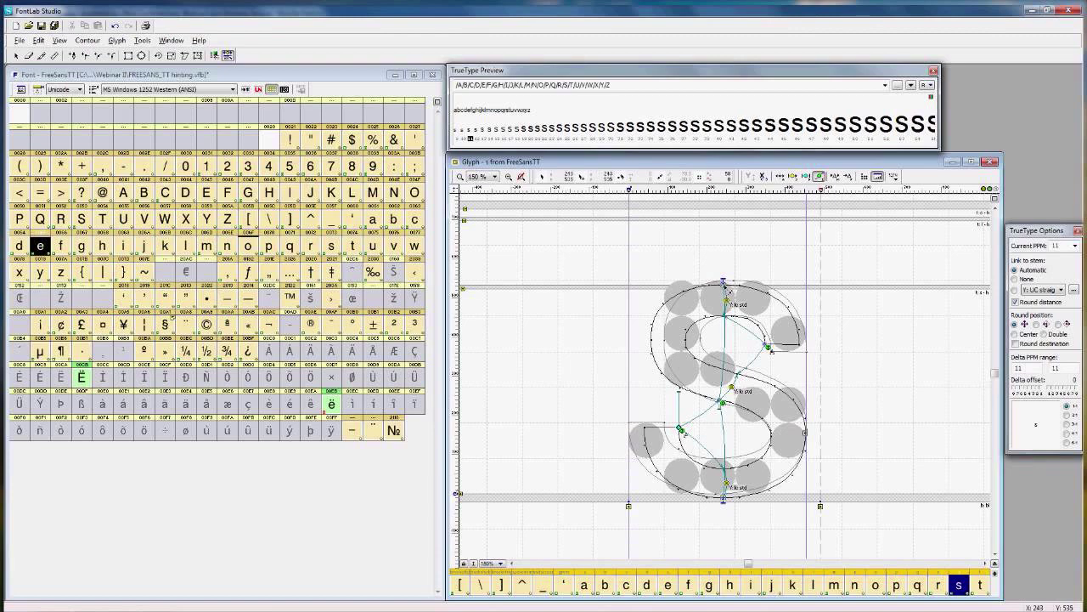
pyautogui.click(729, 291)
pyautogui.rightClick(808, 436)
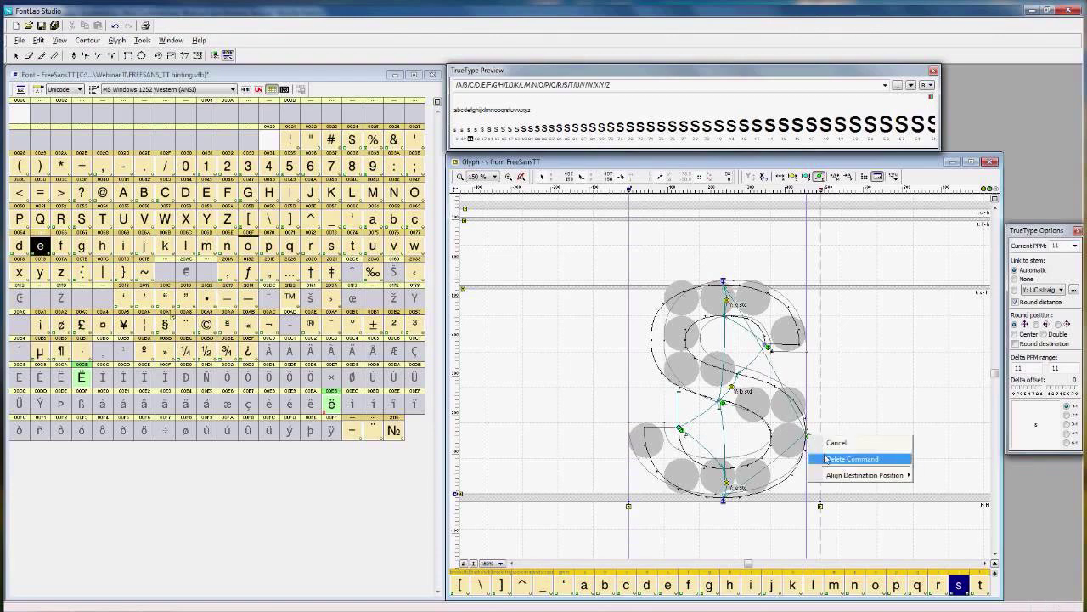
pyautogui.click(852, 459)
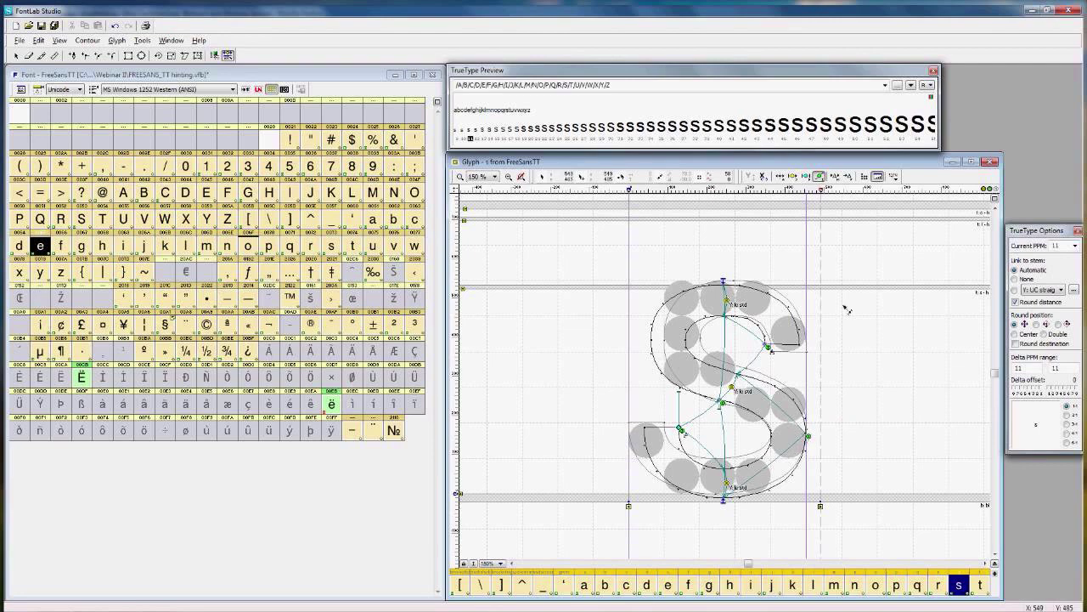
# Step: At 11 PPM, add a delta with an offset of -4 to the interpolated outermost right point of the s
pyautogui.click(836, 177)
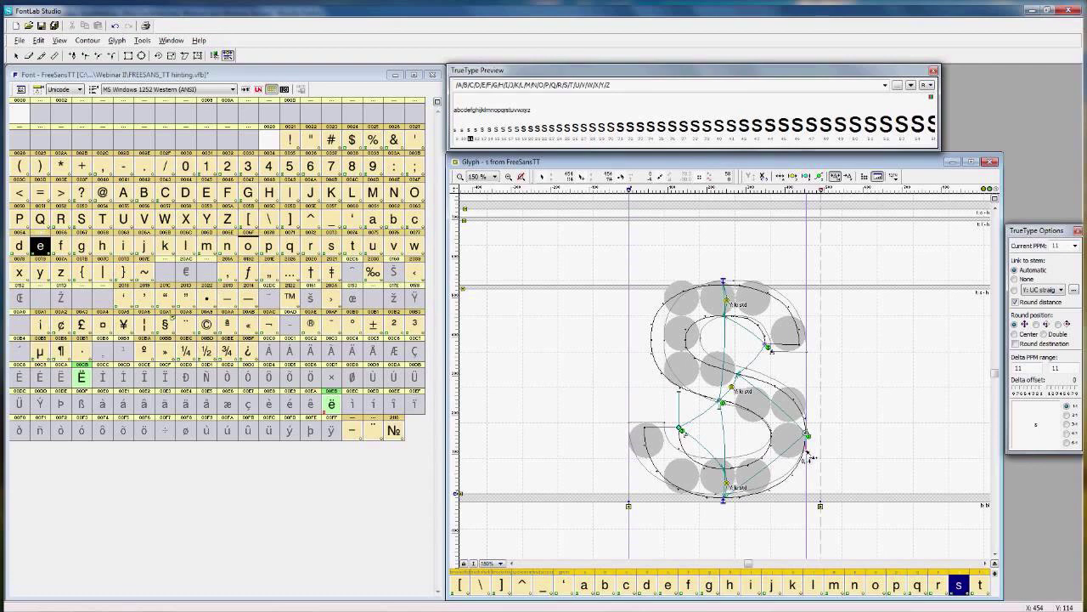
pyautogui.press('Down')
pyautogui.press('Down')
pyautogui.press('Down')
pyautogui.press('Down')
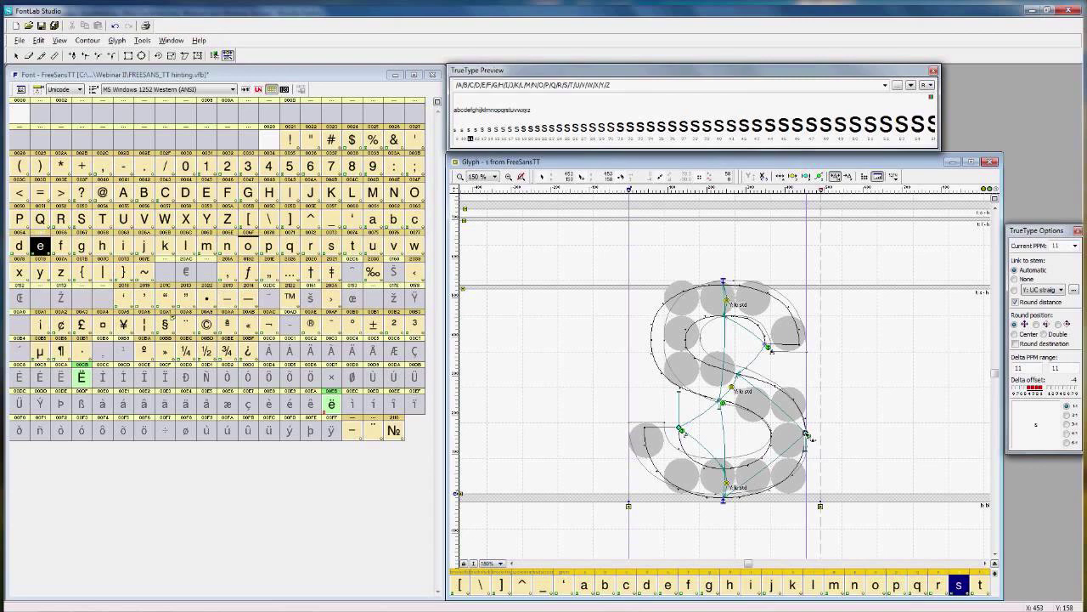
pyautogui.moveTo(810, 436); pyautogui.dragTo(808, 487)
# Step: Preview the s at 12 PPM and the e at 30 PPM
pyautogui.click(478, 138)
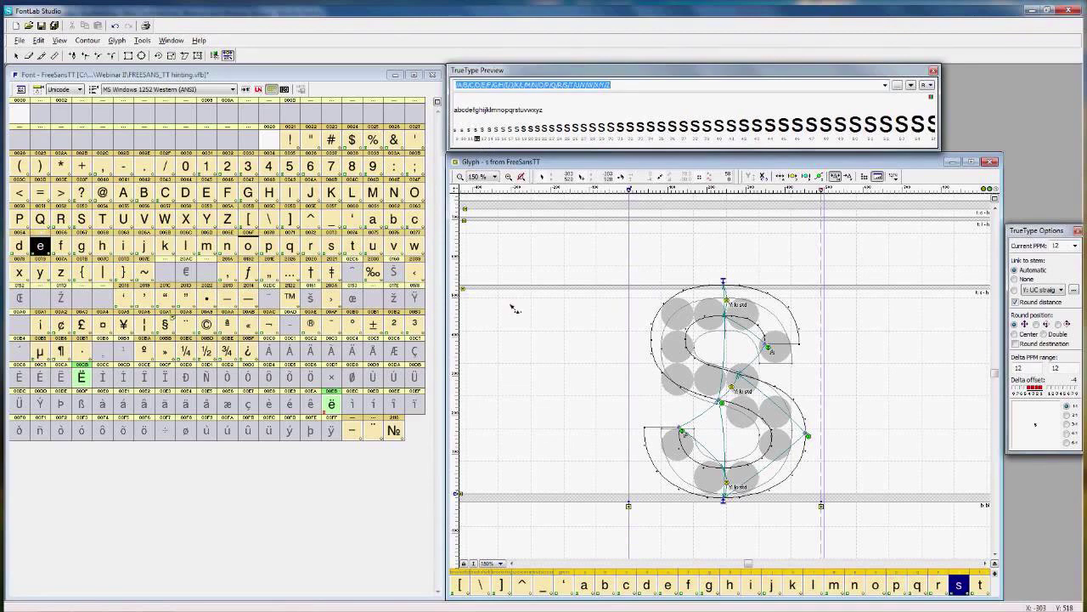
pyautogui.click(670, 588)
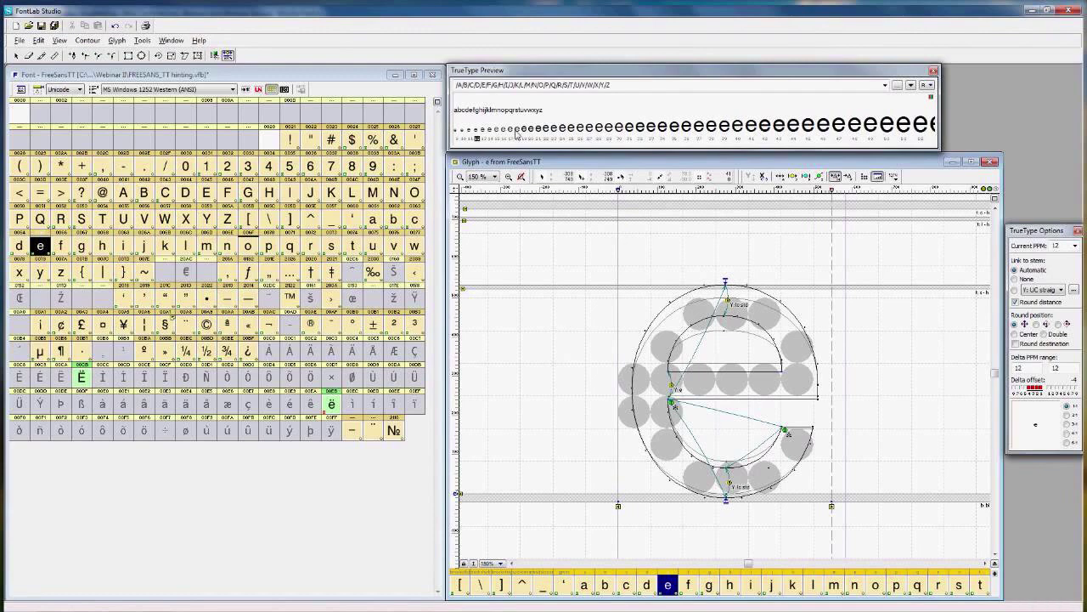
pyautogui.click(618, 140)
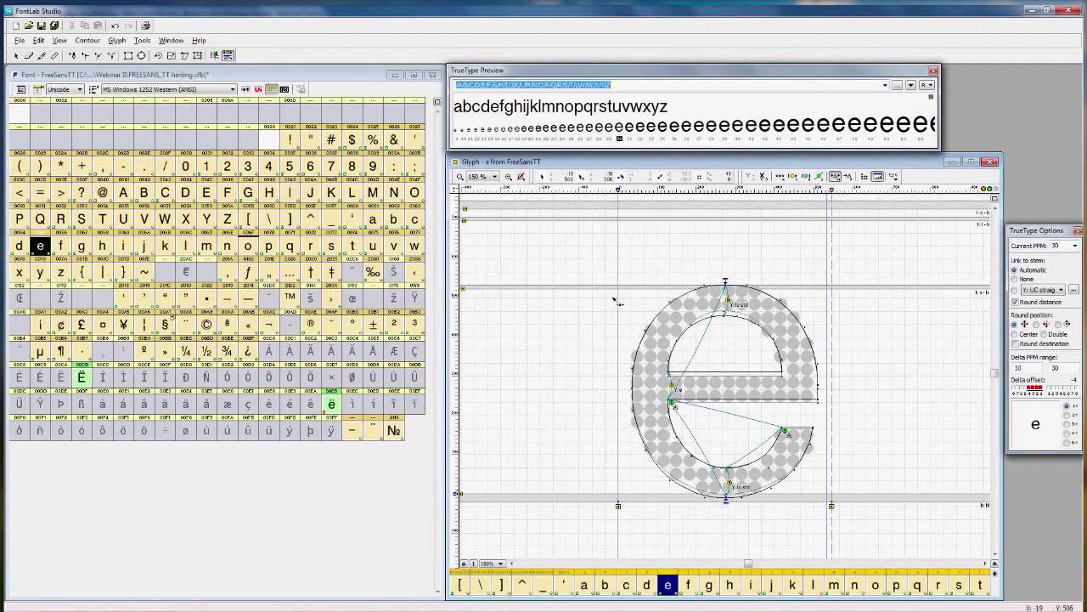
# Step: At 30 PPM, add deltas of 8 to the e's lower crossbar point and -8 to its lower terminal's inner point
pyautogui.click(674, 407)
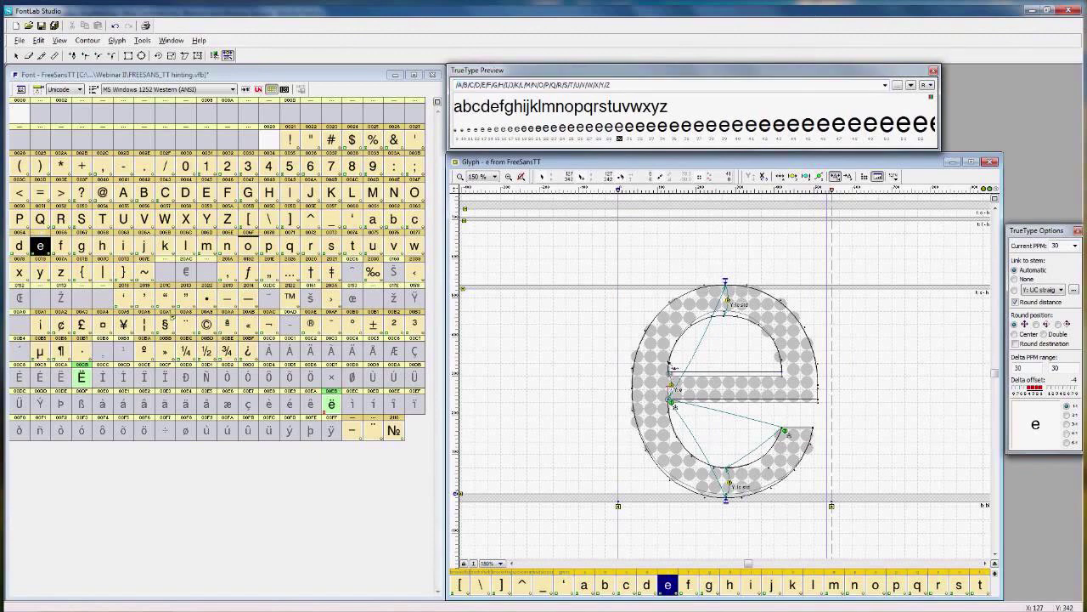
pyautogui.press('Up')
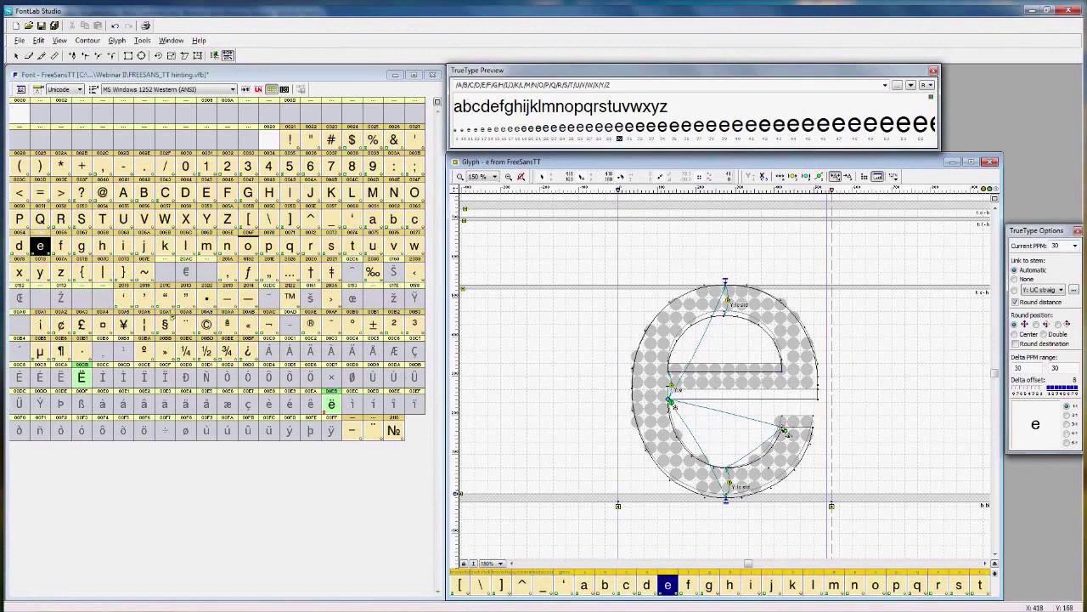
pyautogui.moveTo(783, 431)
pyautogui.mouseDown()
pyautogui.moveTo(784, 468)
pyautogui.moveTo(781, 436)
pyautogui.mouseUp()
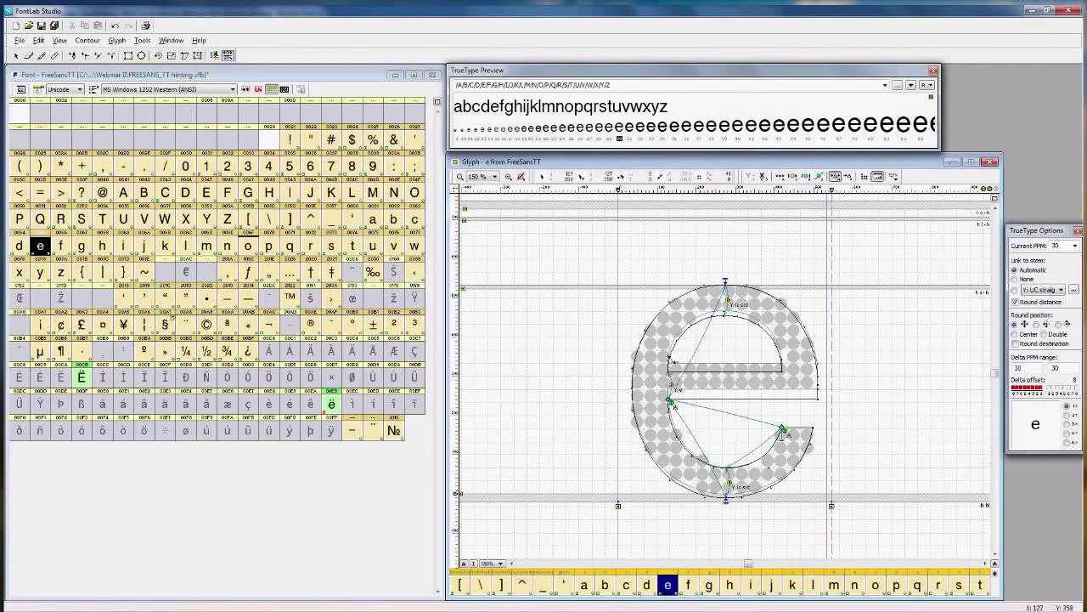
# Step: Try delta offsets of 0 and 4 on the e's lower crossbar point at 30 PPM
pyautogui.moveTo(675, 407); pyautogui.dragTo(677, 410)
pyautogui.click(673, 403)
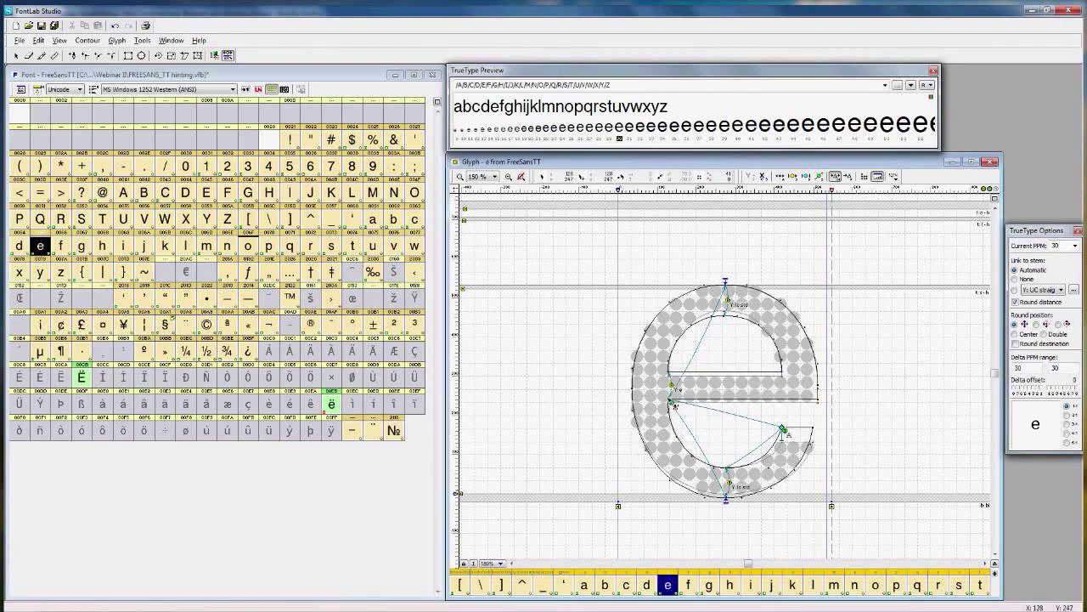
pyautogui.click(672, 405)
pyautogui.moveTo(671, 400); pyautogui.dragTo(672, 398)
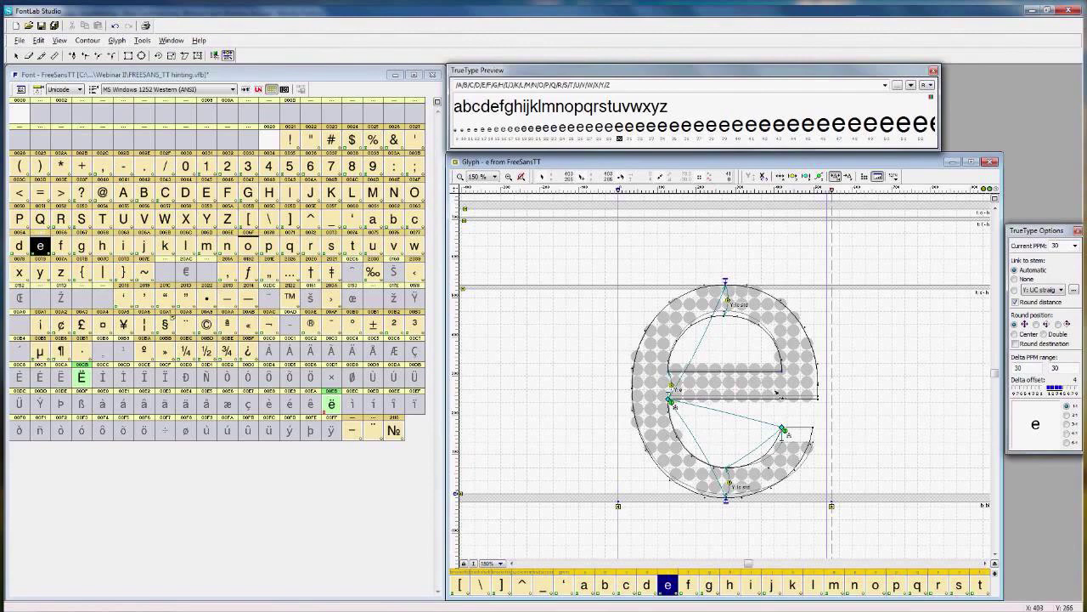
# Step: Compare the preview in Grayscale and ClearType, and set the e's crossbar delta at 30 PPM to 8
pyautogui.click(927, 85)
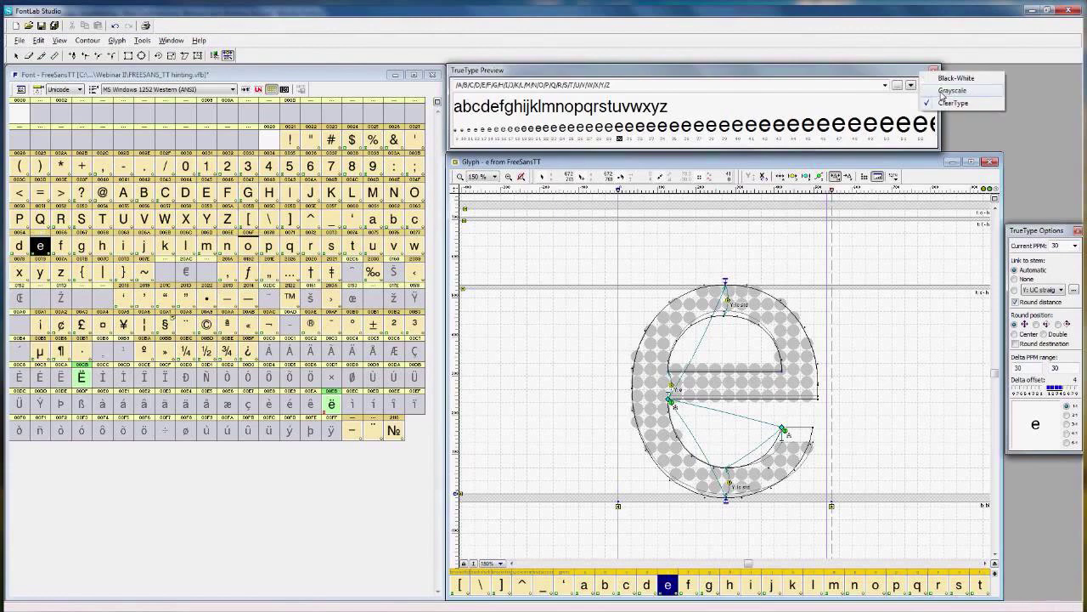
pyautogui.click(943, 91)
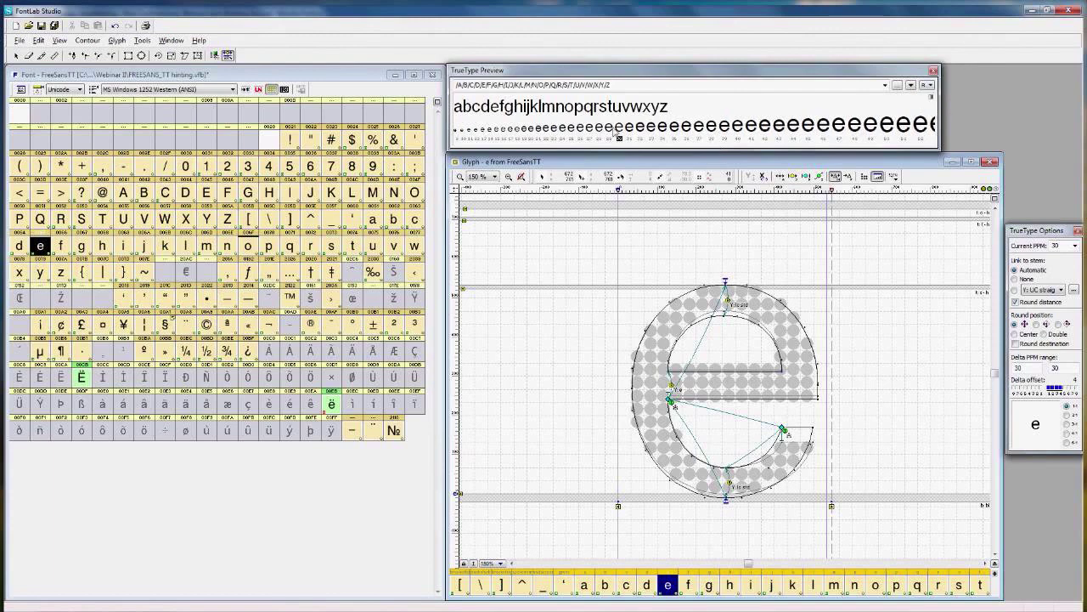
pyautogui.click(924, 85)
pyautogui.click(934, 104)
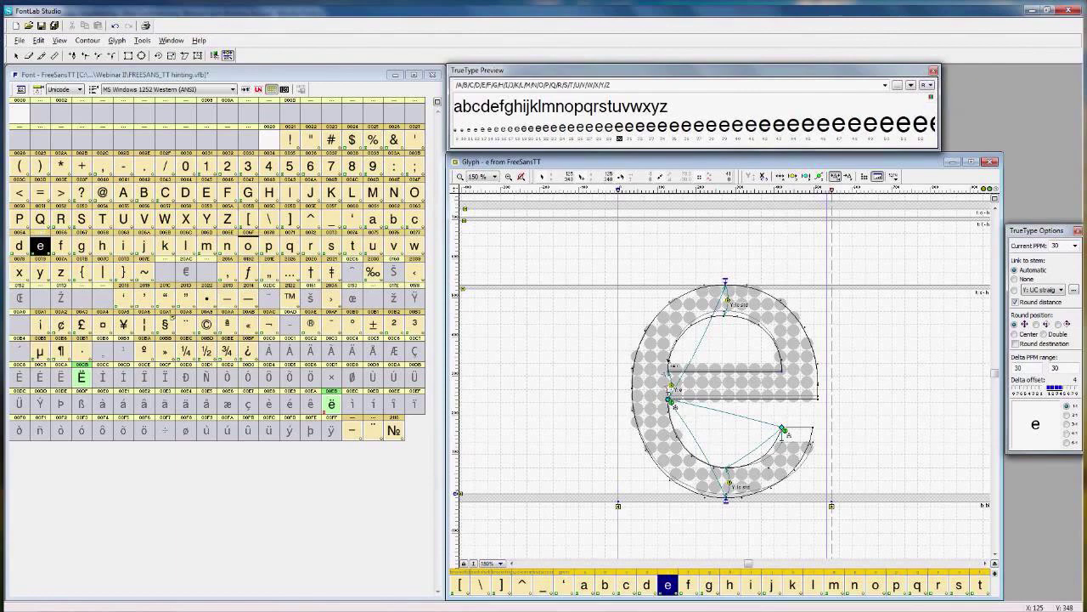
pyautogui.press('Up')
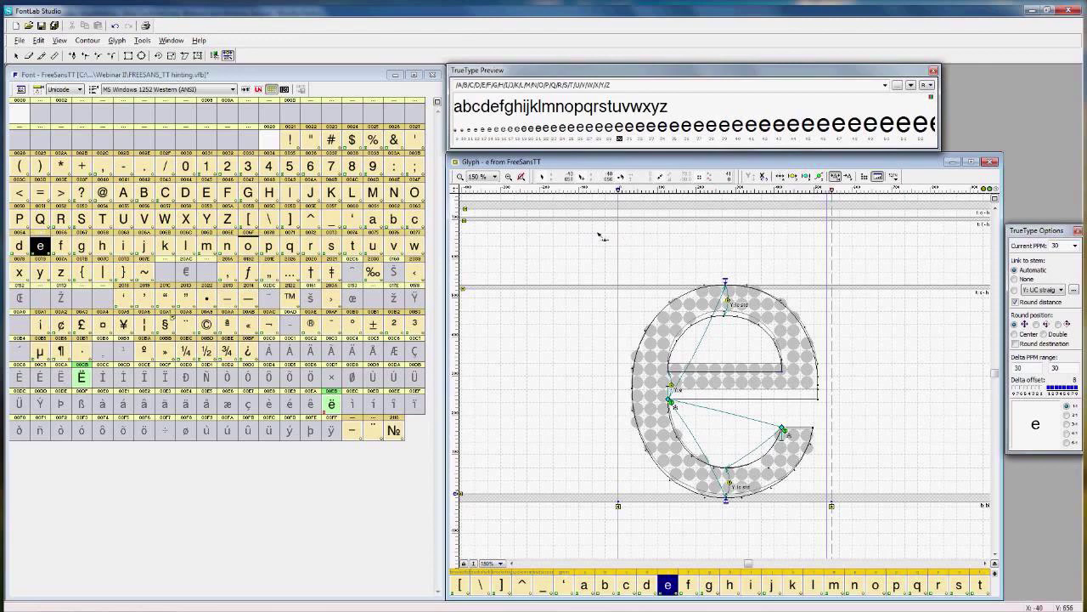
# Step: Set the delta PPM range to 26–27 and add a delta of -8 to the e's lower crossbar point
pyautogui.click(579, 140)
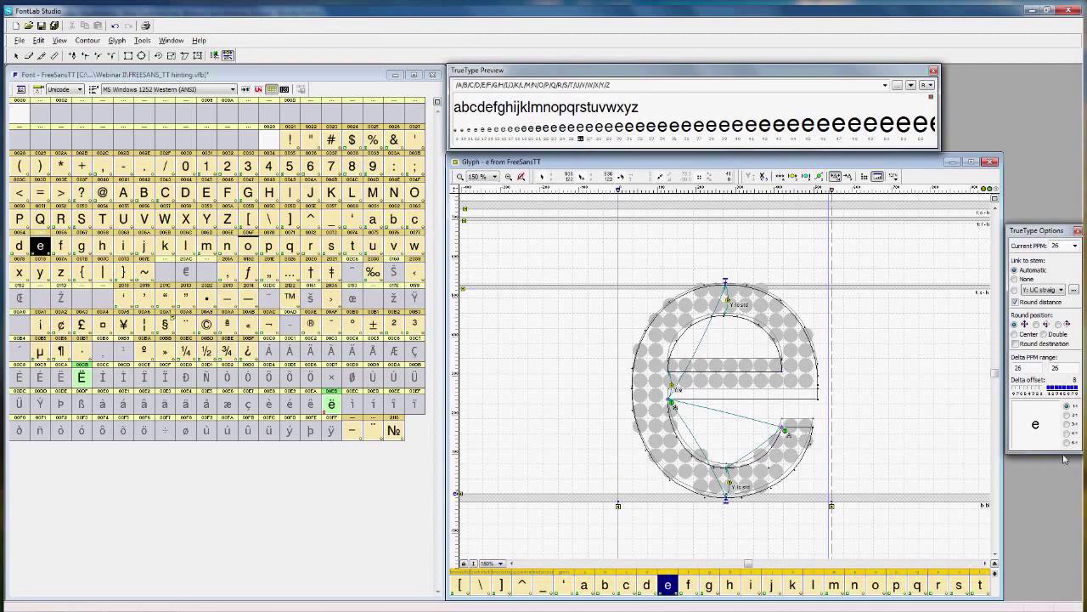
pyautogui.moveTo(1057, 231); pyautogui.dragTo(1022, 212)
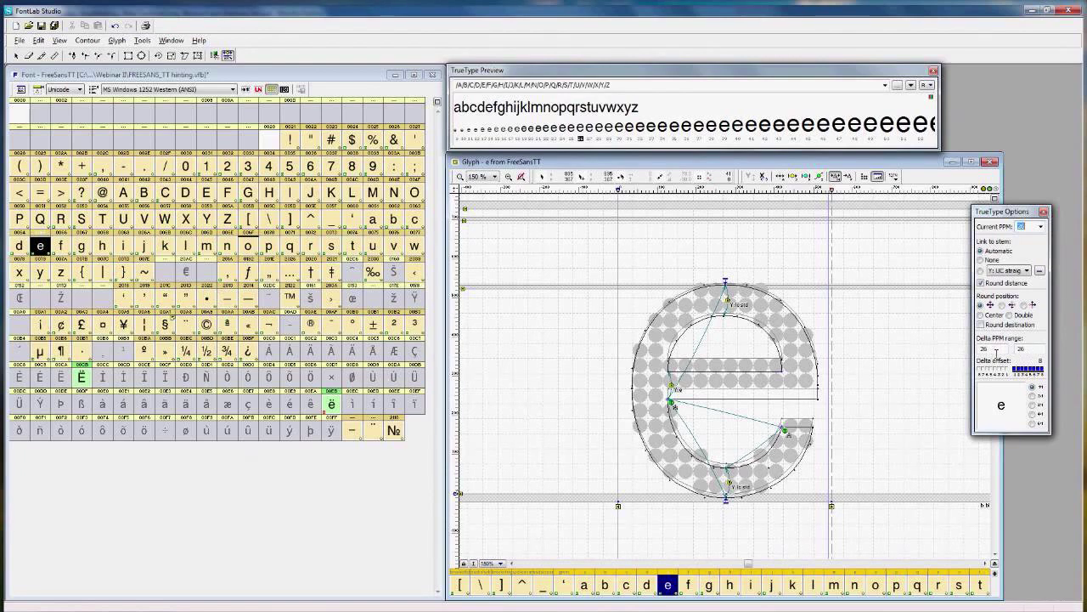
pyautogui.click(1035, 351)
pyautogui.moveTo(1036, 352); pyautogui.dragTo(1002, 360)
pyautogui.write('2')
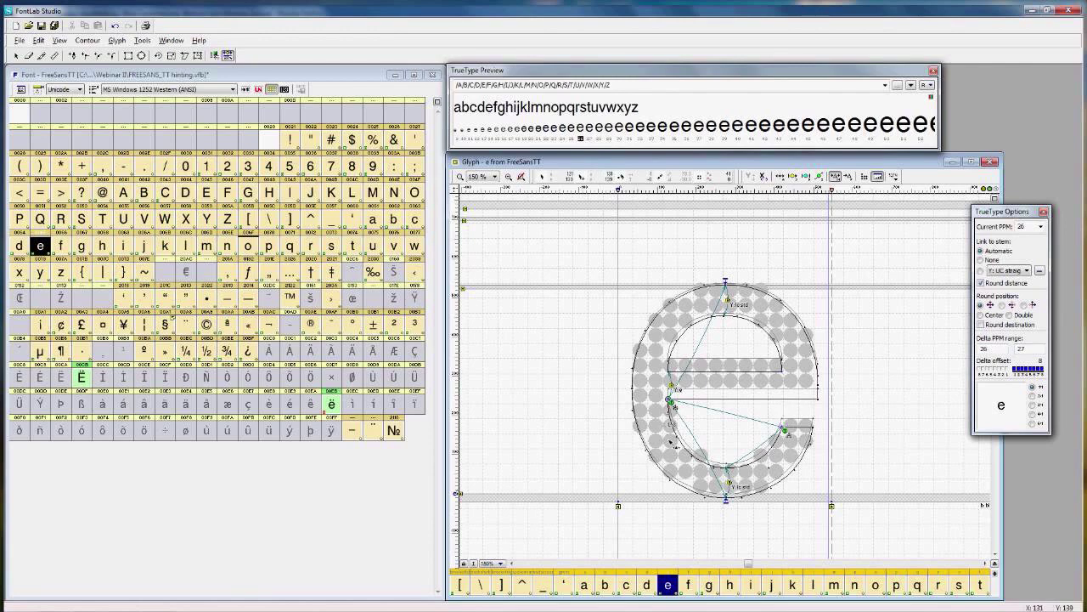
pyautogui.press('Down')
pyautogui.press('Down')
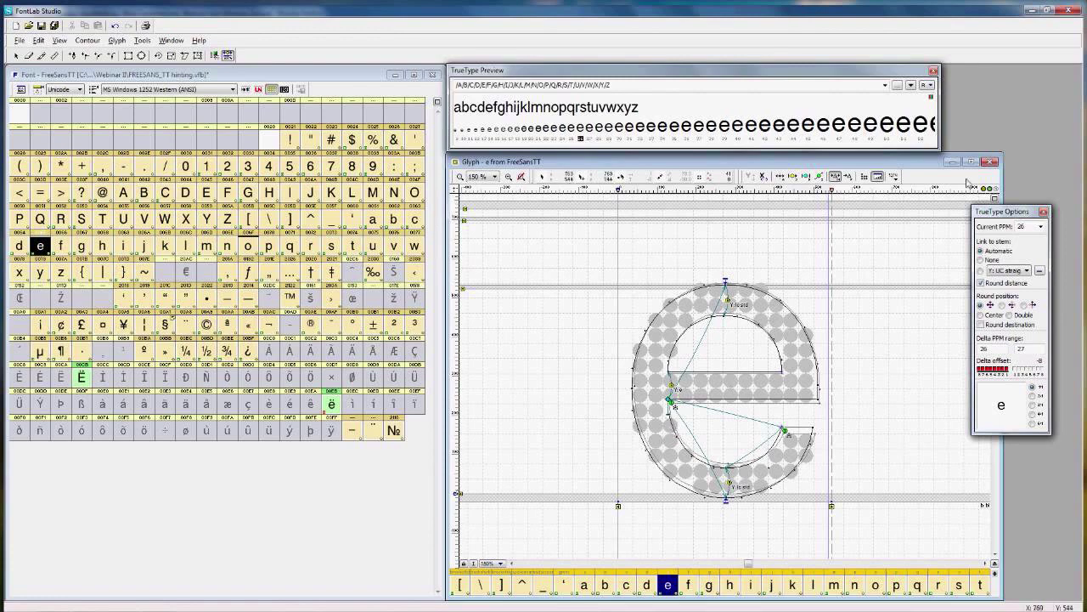
# Step: Widen the TrueType preview, add a delta of -8 to the e's lower crossbar point for 48 PPM, and preview that size
pyautogui.moveTo(941, 131); pyautogui.dragTo(1080, 123)
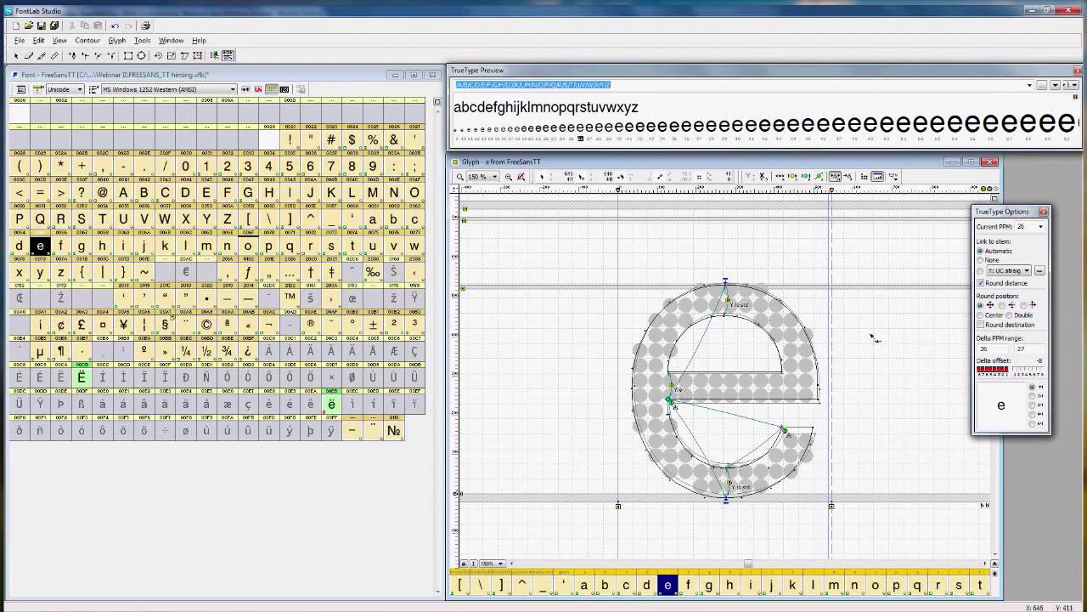
pyautogui.doubleClick(1001, 353)
pyautogui.write('48')
pyautogui.press('Tab')
pyautogui.write('4')
pyautogui.moveTo(673, 405); pyautogui.dragTo(673, 428)
pyautogui.moveTo(671, 426); pyautogui.dragTo(677, 410)
pyautogui.click(855, 140)
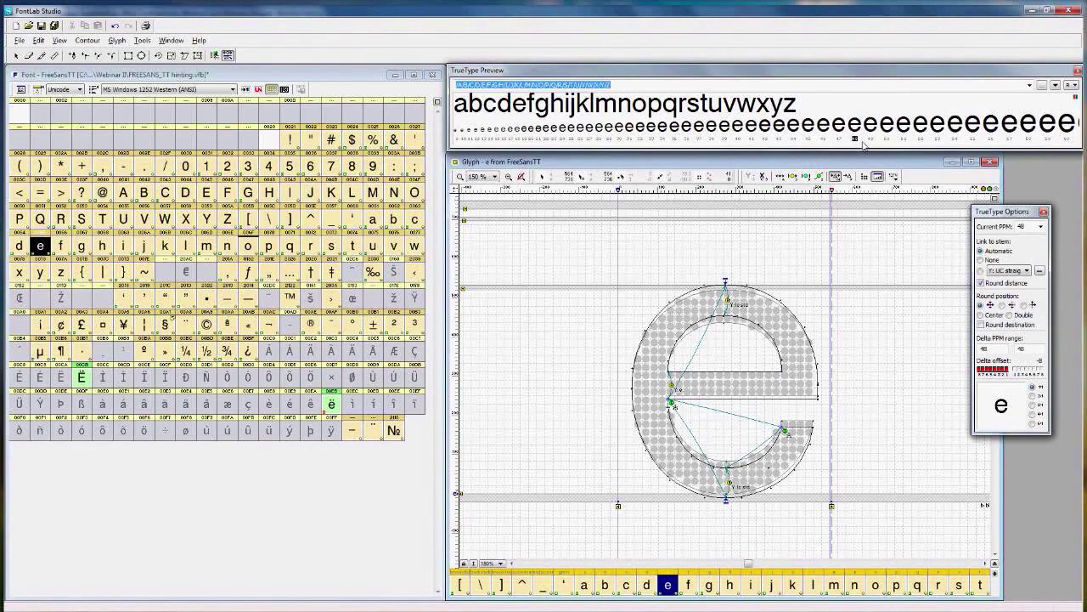
# Step: At 44 PPM, try a delta of -8 on the e's lower crossbar point and undo it
pyautogui.click(794, 140)
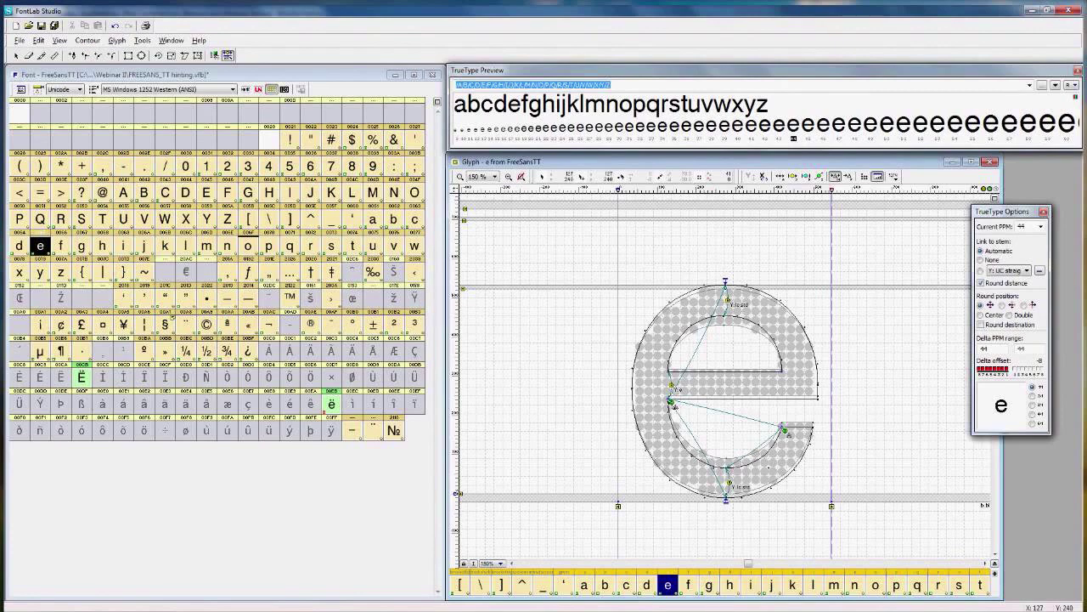
pyautogui.moveTo(673, 404); pyautogui.dragTo(670, 418)
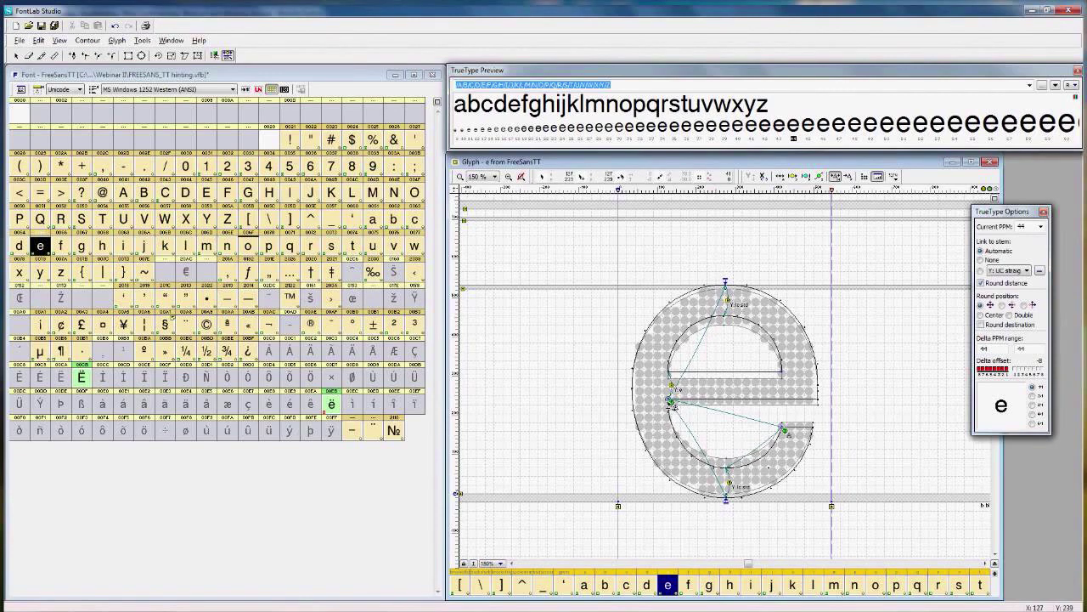
pyautogui.hotkey('ctrl', 'z')
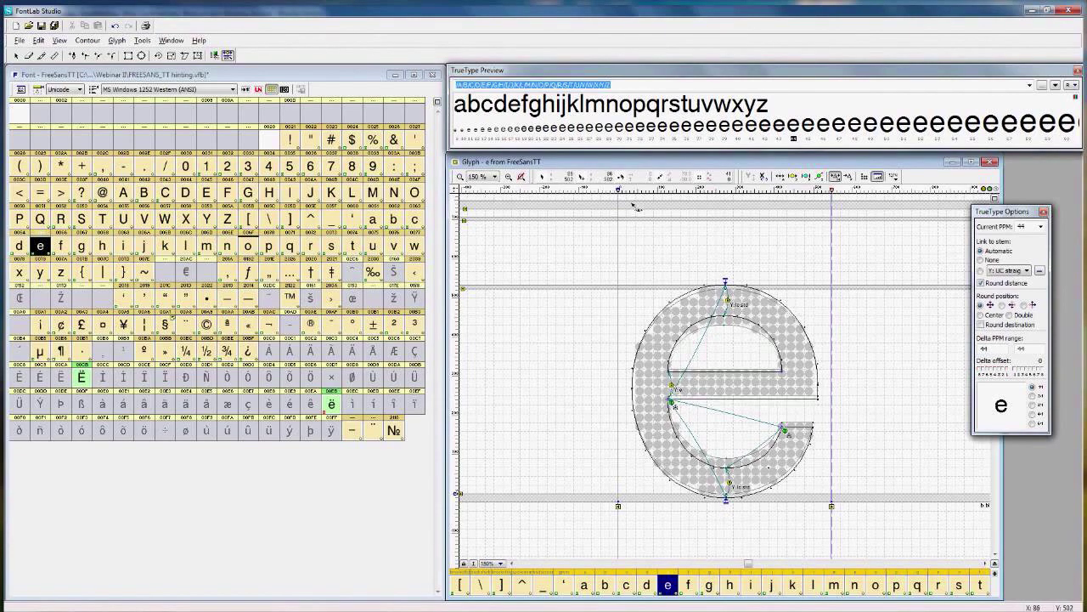
# Step: While previewing 30 PPM, set the delta range to 44–44 and add a delta of -8 to the e's lower crossbar point
pyautogui.click(620, 141)
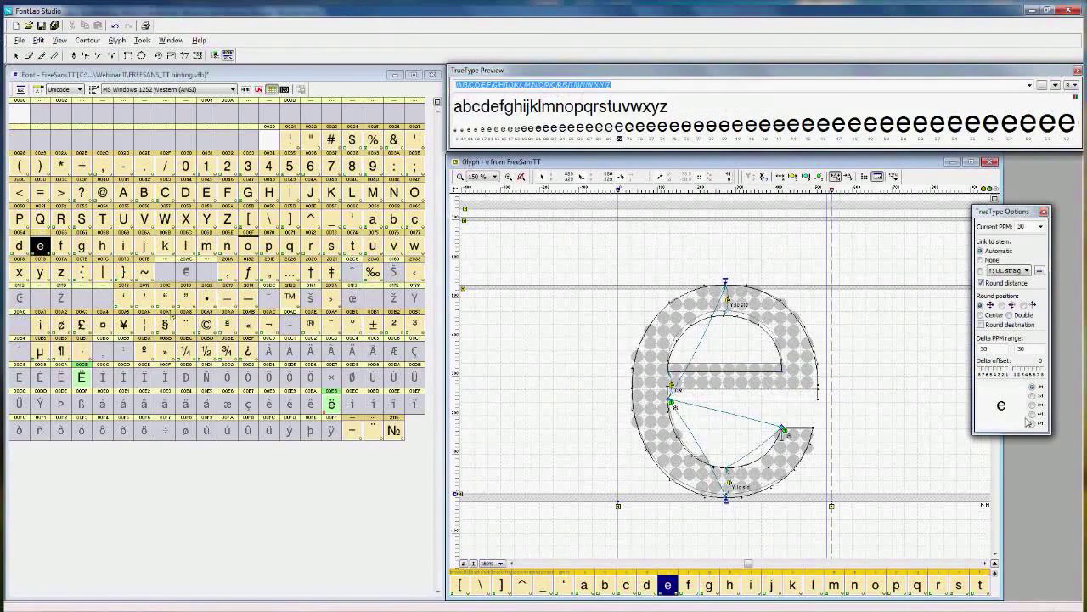
pyautogui.moveTo(999, 355); pyautogui.dragTo(932, 355)
pyautogui.write('44')
pyautogui.press('Tab')
pyautogui.write('44')
pyautogui.moveTo(672, 402); pyautogui.dragTo(671, 433)
# Step: At 32 PPM, add a middle delta of -8 to the inner point of the e's lower terminal
pyautogui.click(848, 176)
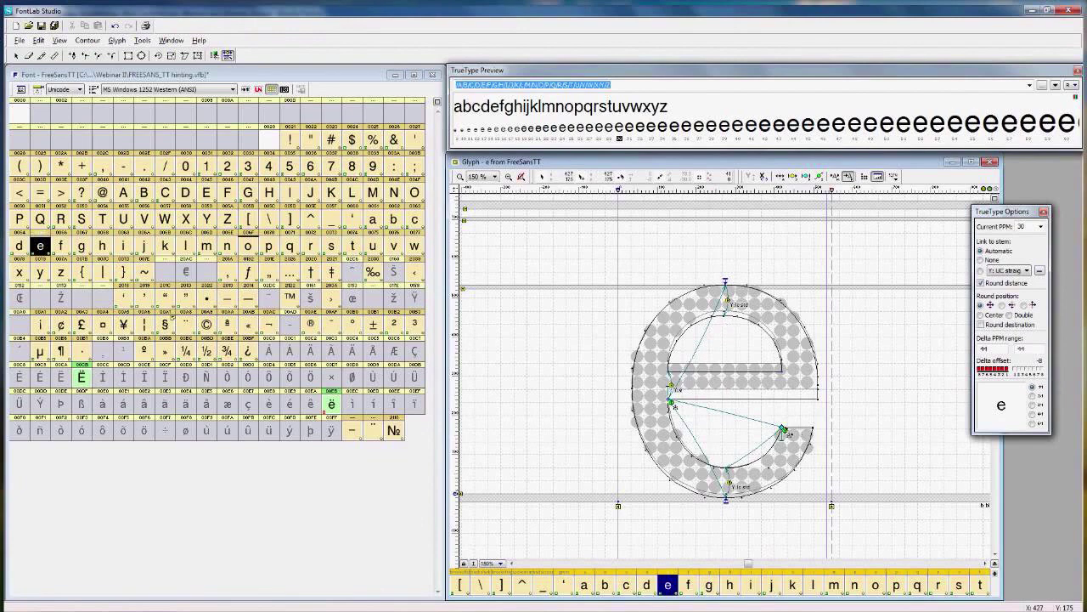
pyautogui.click(641, 141)
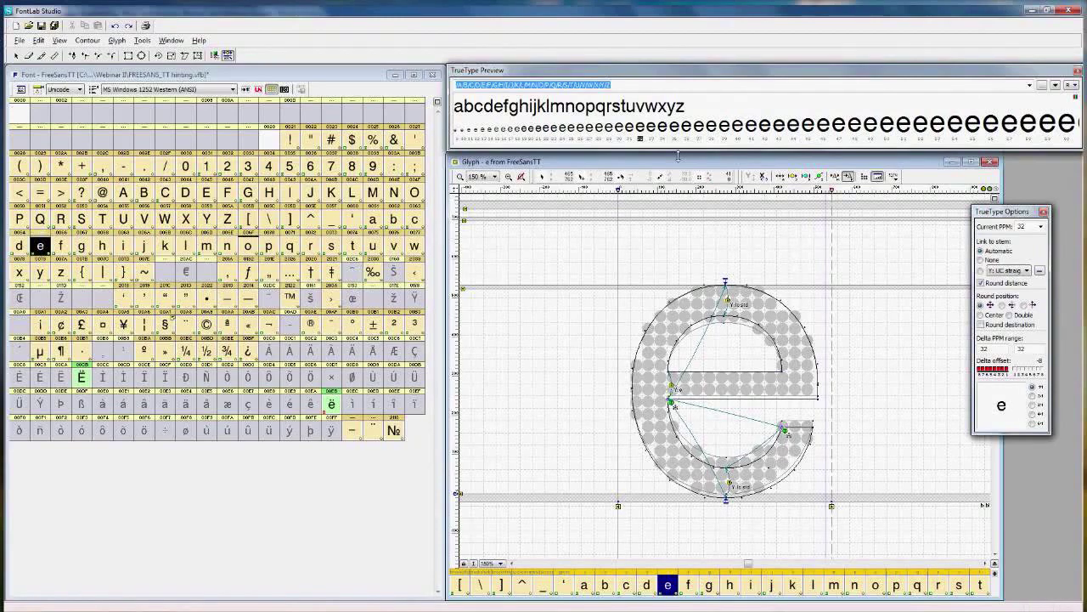
pyautogui.click(835, 177)
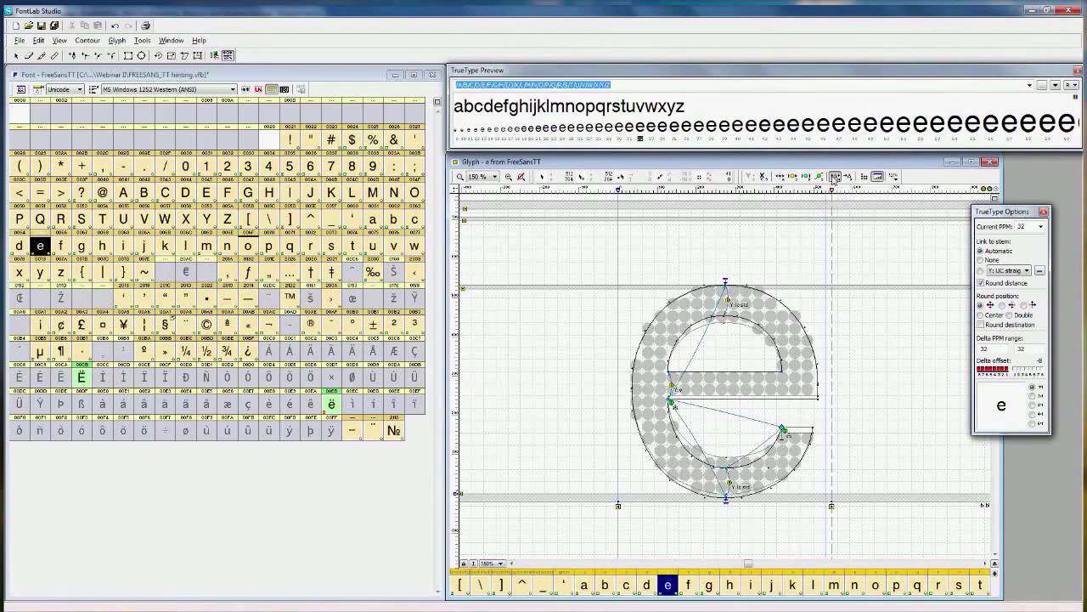
pyautogui.click(835, 177)
# Step: Preview the e, o and b at 12 PPM in Grayscale rendering
pyautogui.click(1073, 86)
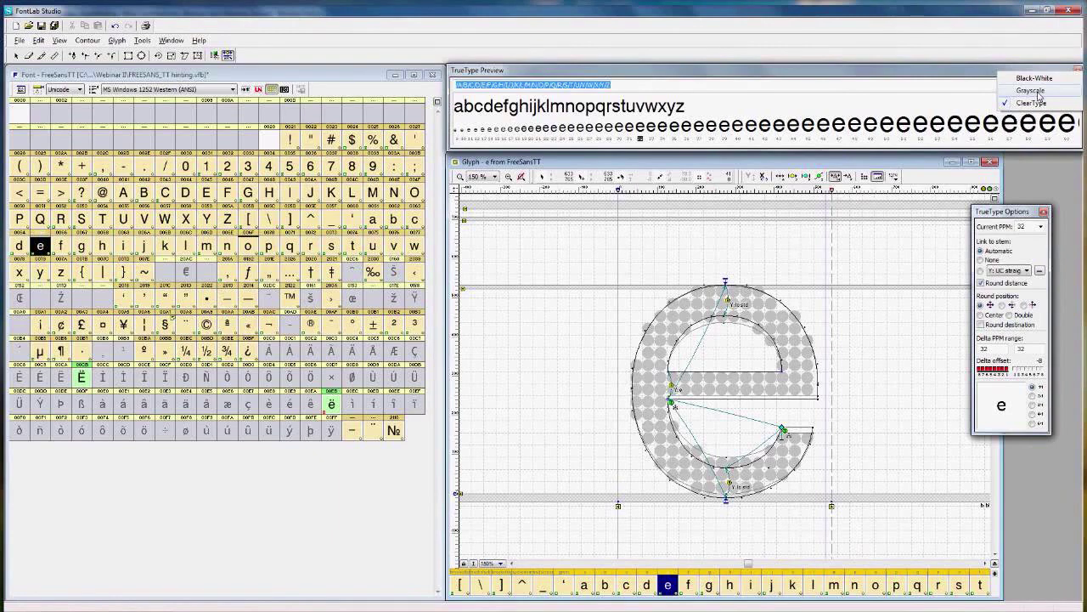
pyautogui.click(1038, 91)
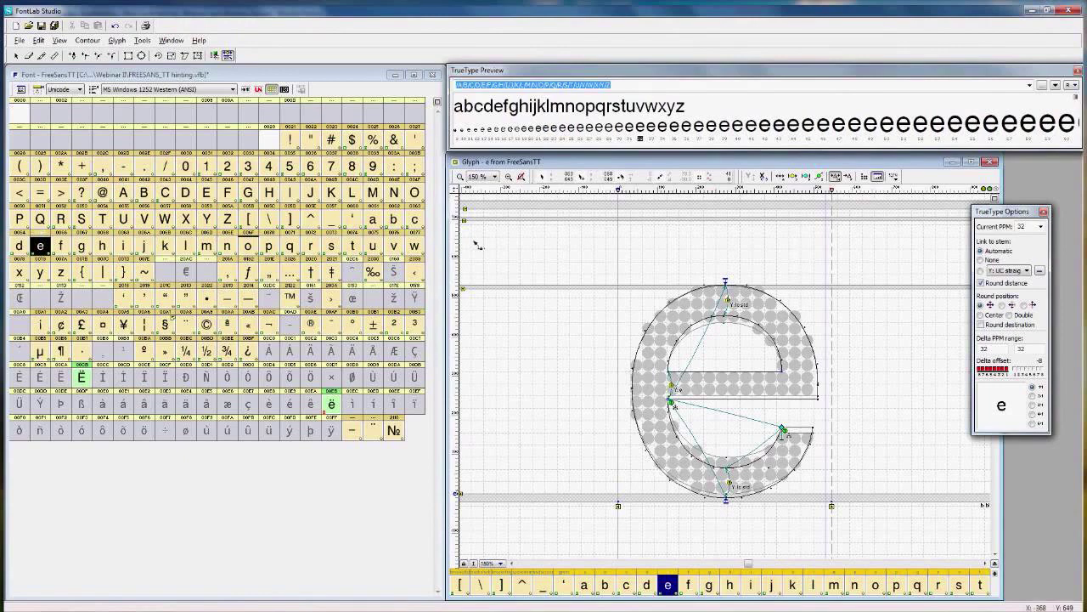
pyautogui.click(477, 138)
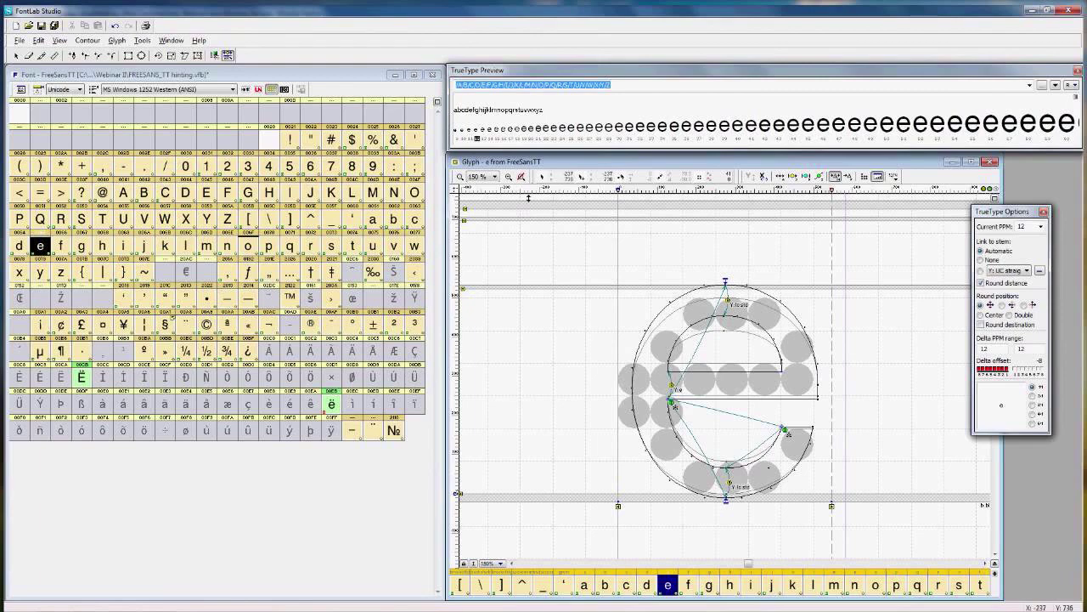
pyautogui.click(503, 111)
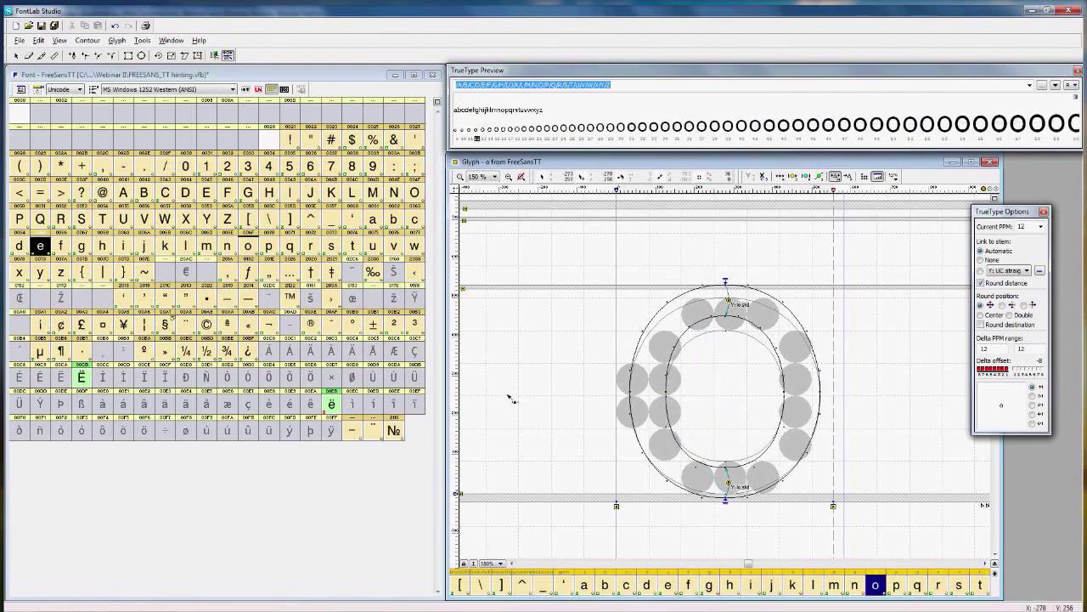
pyautogui.click(458, 111)
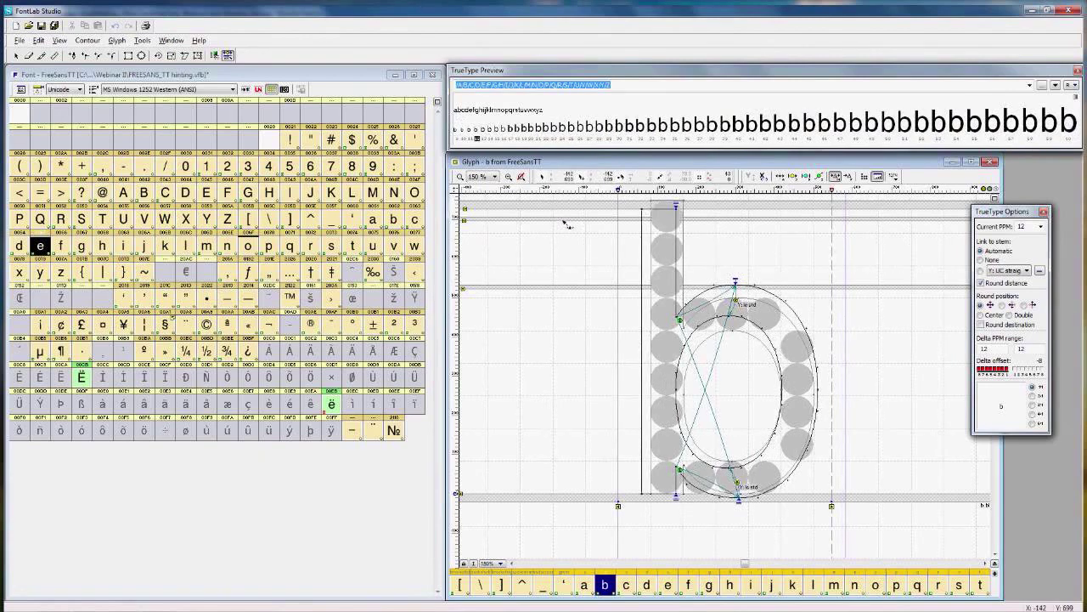
# Step: At 13 PPM, place final deltas on points around the b's bowl, with an offset of 3 on the lower-left outer point
pyautogui.click(482, 139)
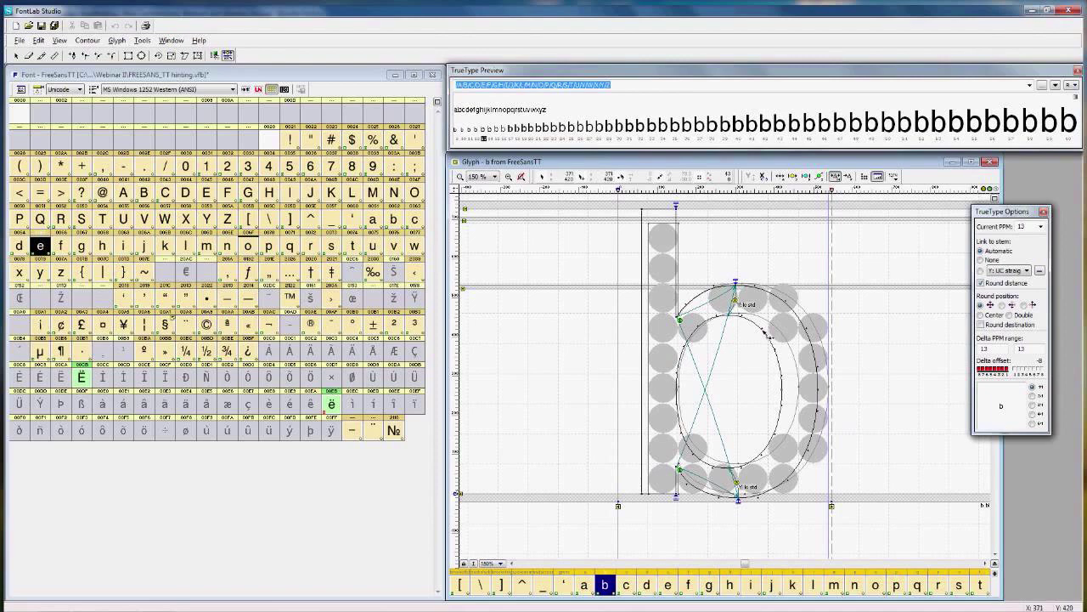
pyautogui.moveTo(765, 332)
pyautogui.mouseDown()
pyautogui.moveTo(783, 337)
pyautogui.moveTo(778, 353)
pyautogui.moveTo(767, 332)
pyautogui.mouseUp()
pyautogui.click(848, 178)
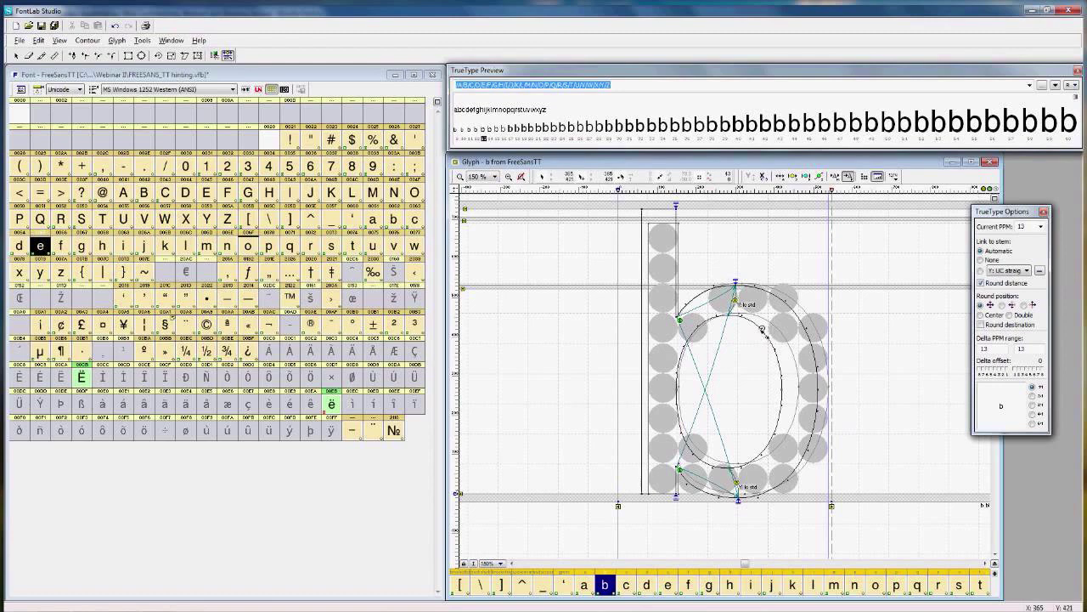
pyautogui.moveTo(762, 328)
pyautogui.mouseDown()
pyautogui.moveTo(786, 366)
pyautogui.moveTo(789, 404)
pyautogui.moveTo(769, 469)
pyautogui.mouseUp()
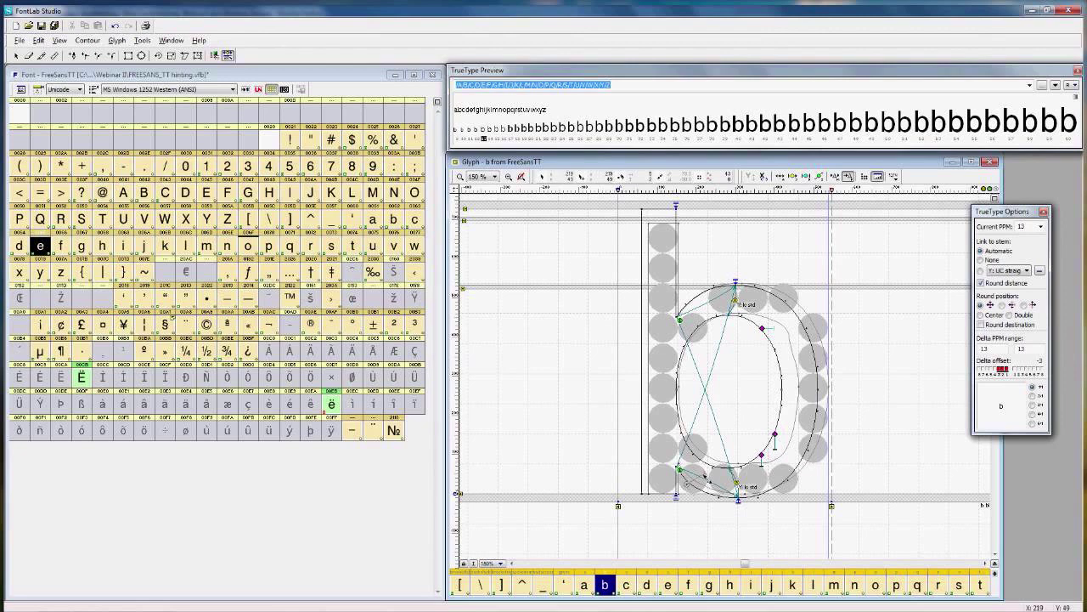
pyautogui.click(707, 477)
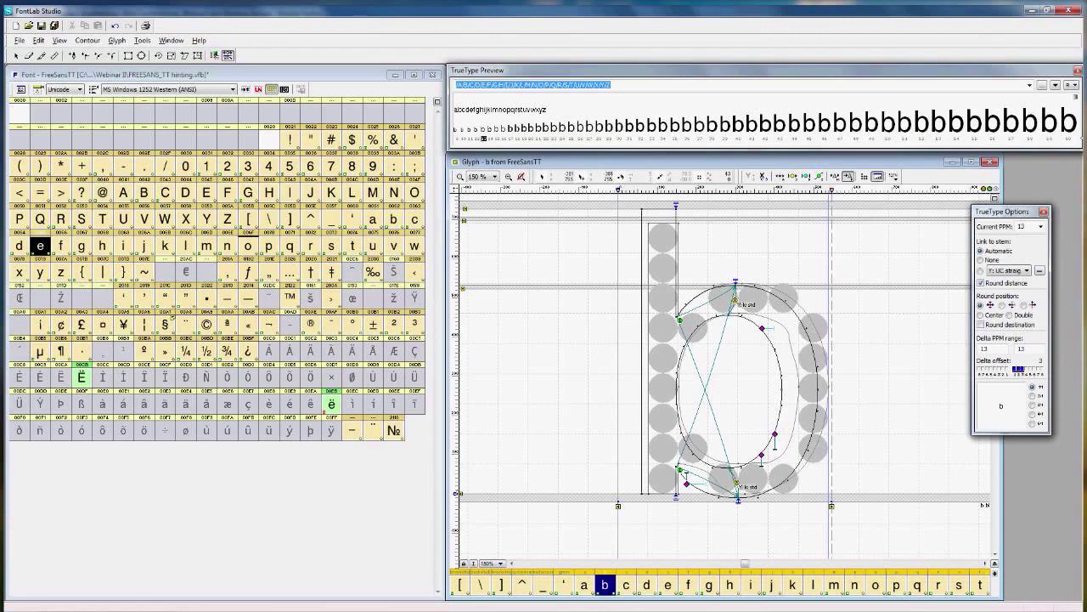
# Step: Switch the preview back to ClearType and remove the final deltas from the b
pyautogui.click(1072, 85)
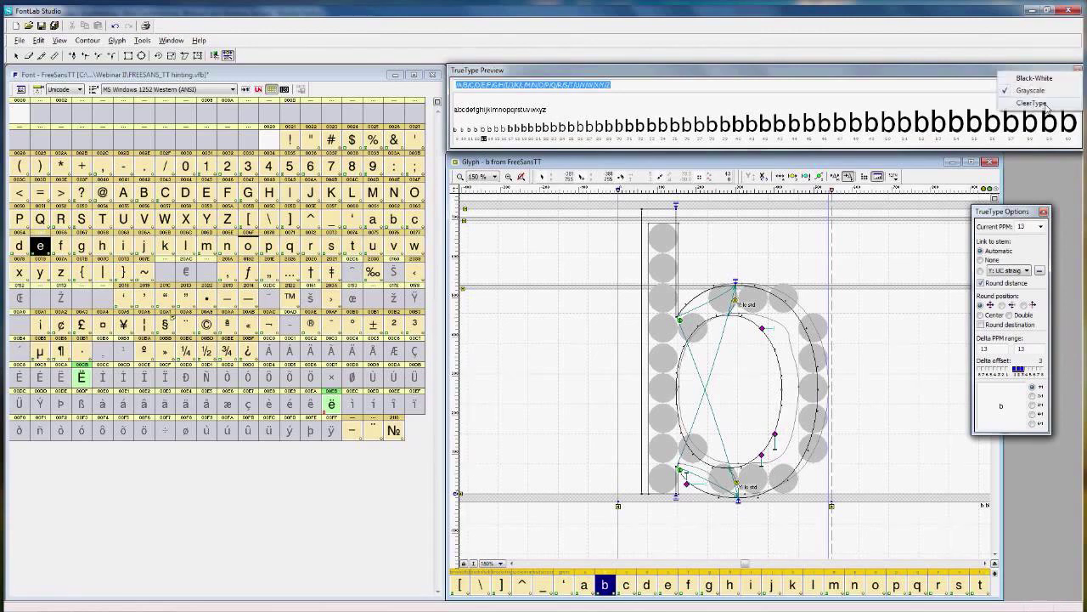
pyautogui.click(1045, 103)
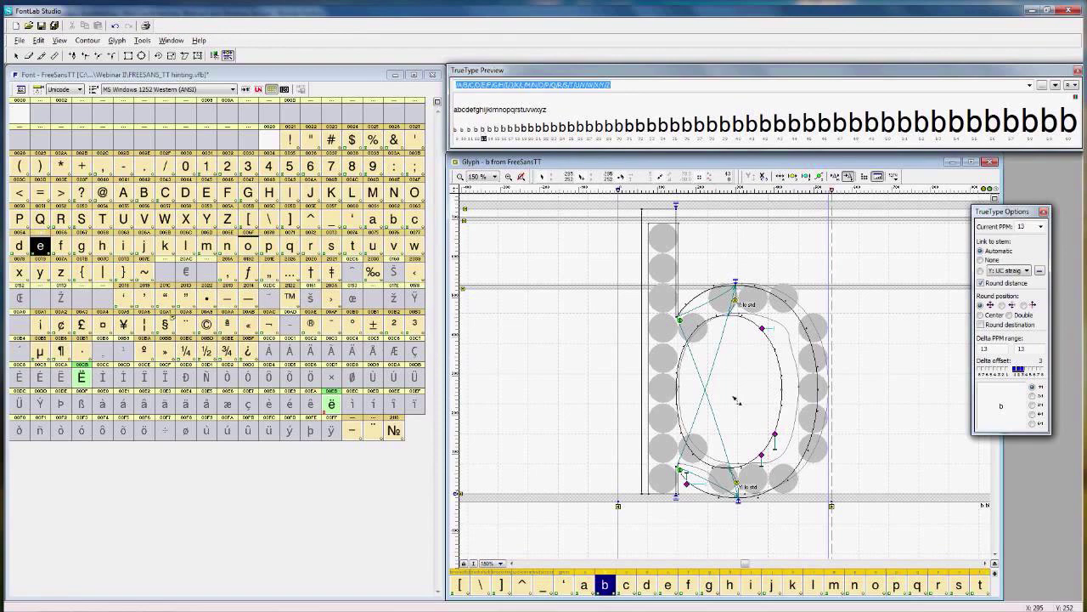
pyautogui.rightClick(729, 349)
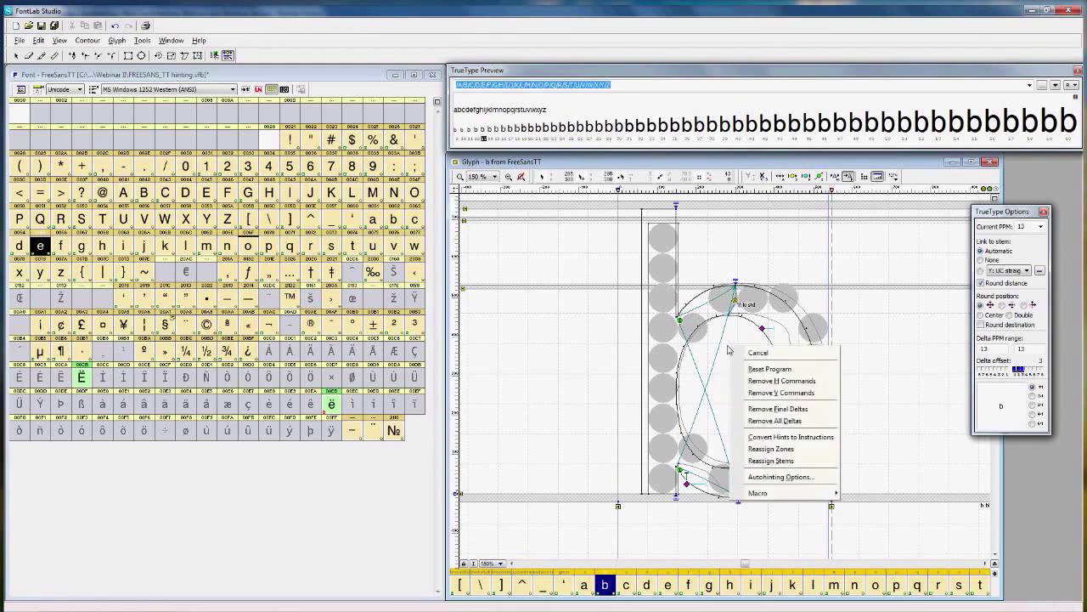
pyautogui.click(770, 410)
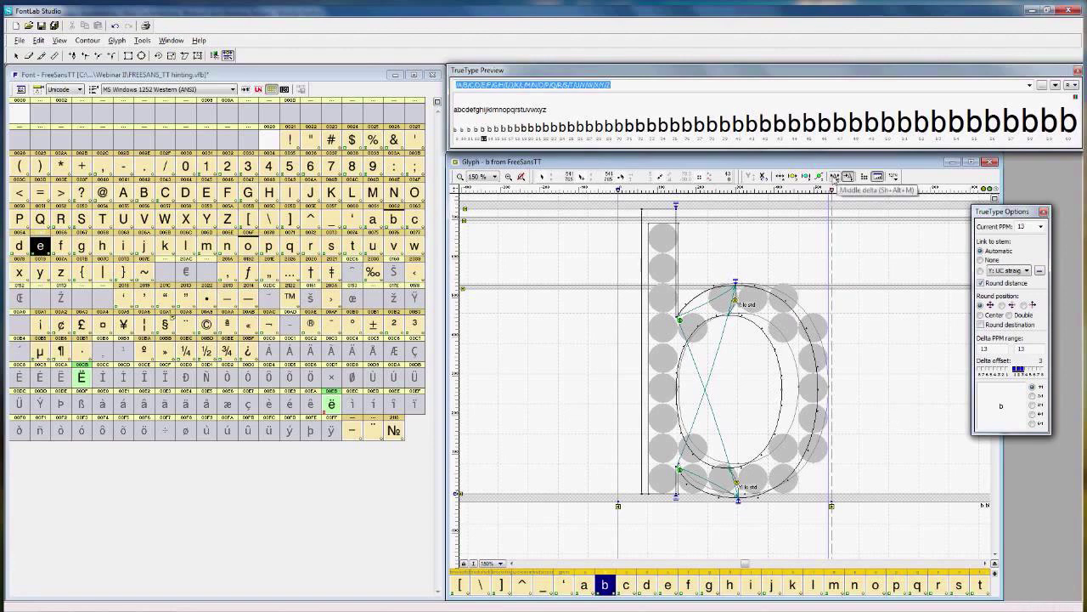
# Step: Choose the middle delta tool, preview the b in Grayscale rendering, and show its horizontal hints
pyautogui.click(834, 177)
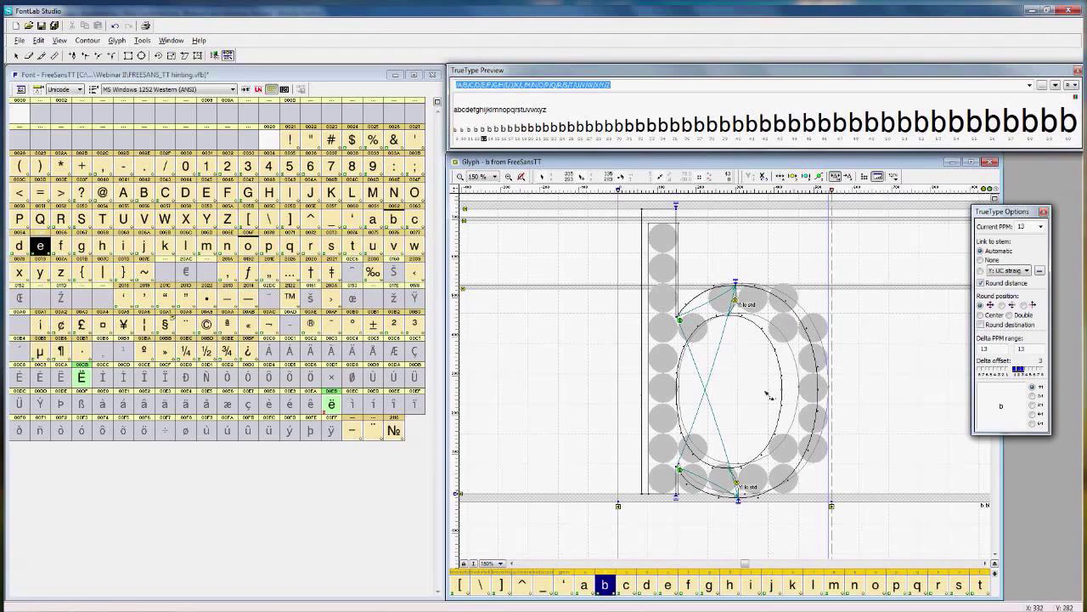
pyautogui.click(1067, 86)
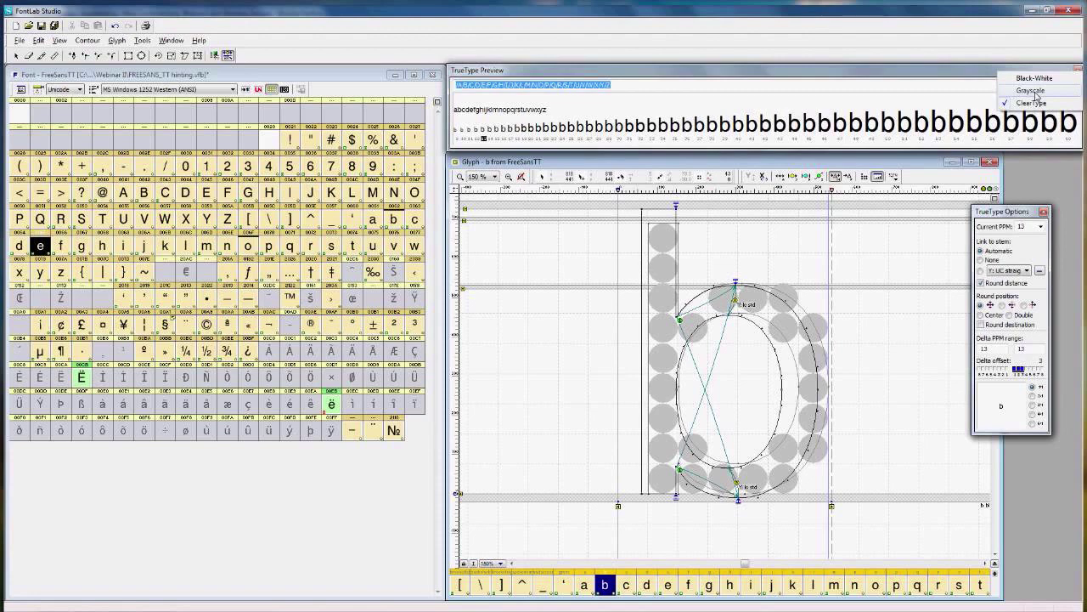
pyautogui.click(1033, 91)
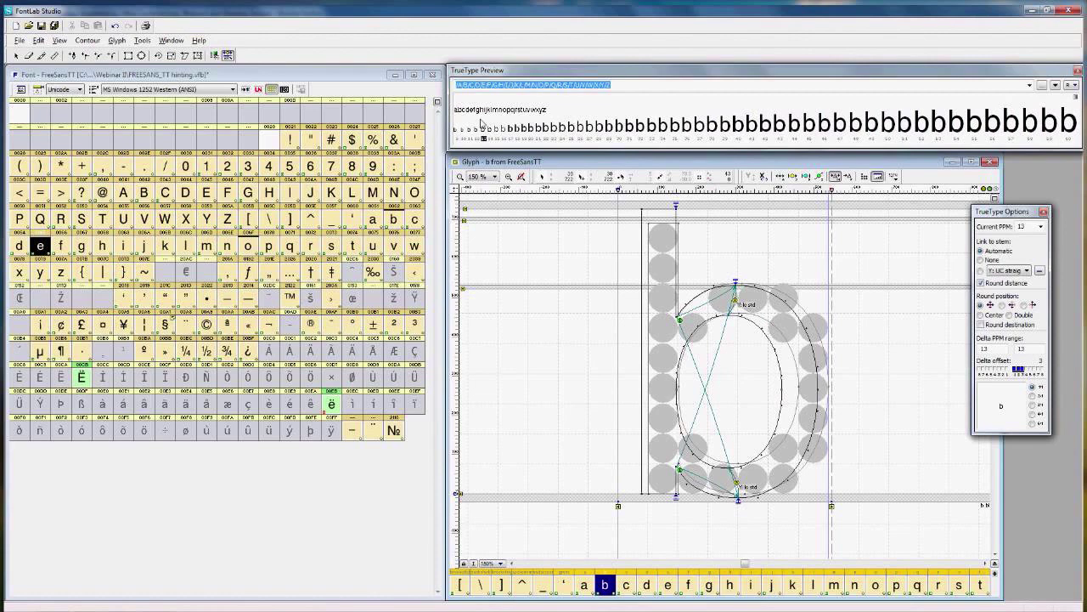
pyautogui.click(763, 177)
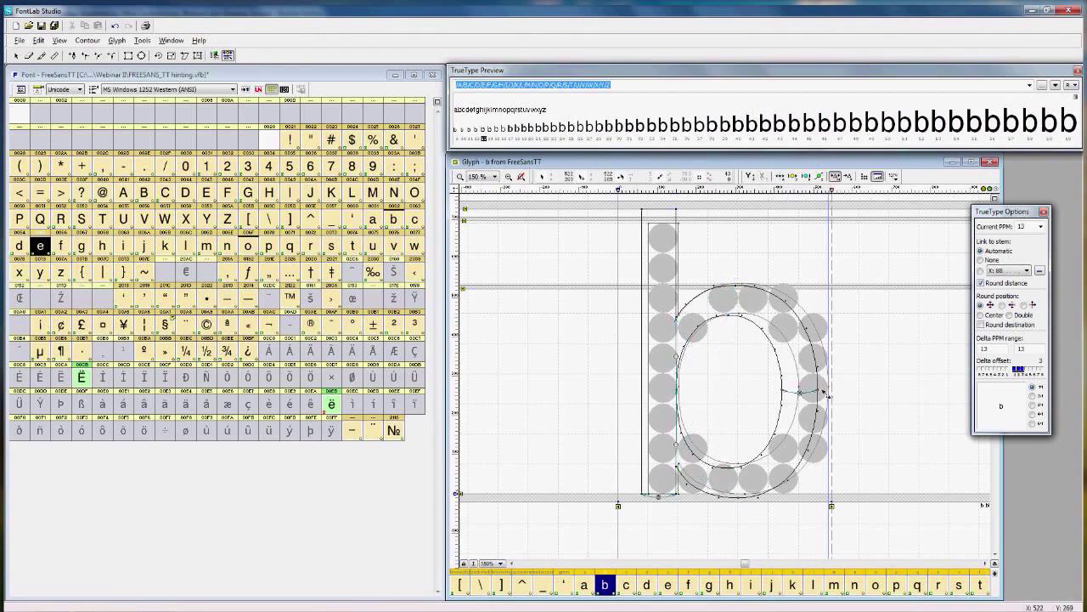
# Step: Try to add a horizontal middle delta at the bowl's right side, and set the preview back to ClearType
pyautogui.moveTo(824, 394); pyautogui.dragTo(782, 392)
pyautogui.click(1070, 85)
pyautogui.click(1064, 104)
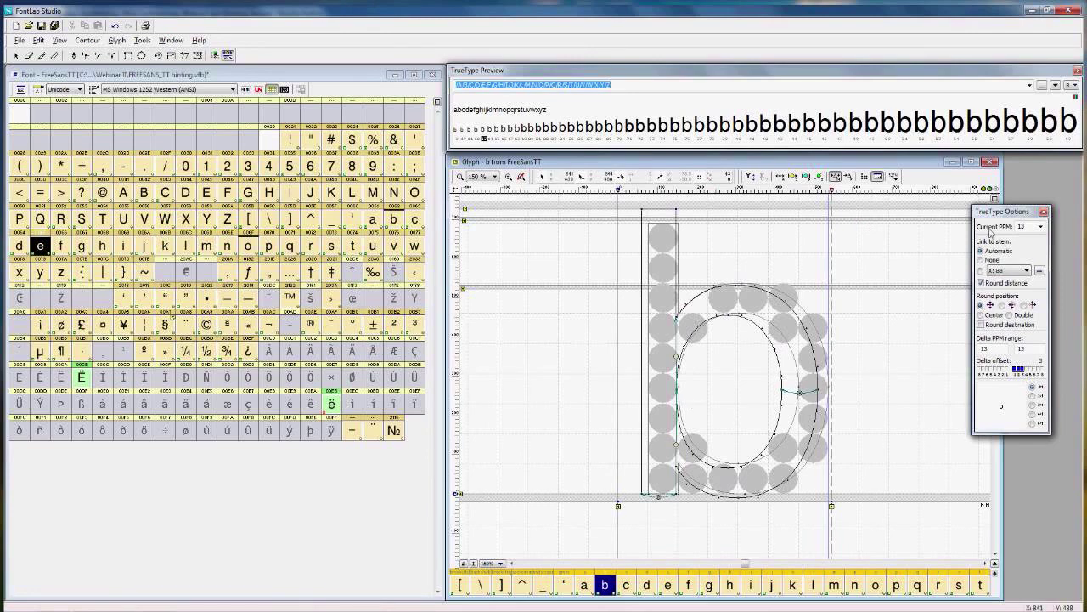
# Step: In Grayscale preview at 13 PPM, add horizontal middle deltas of -8 to the inner and outer right points of the b's bowl
pyautogui.click(1074, 86)
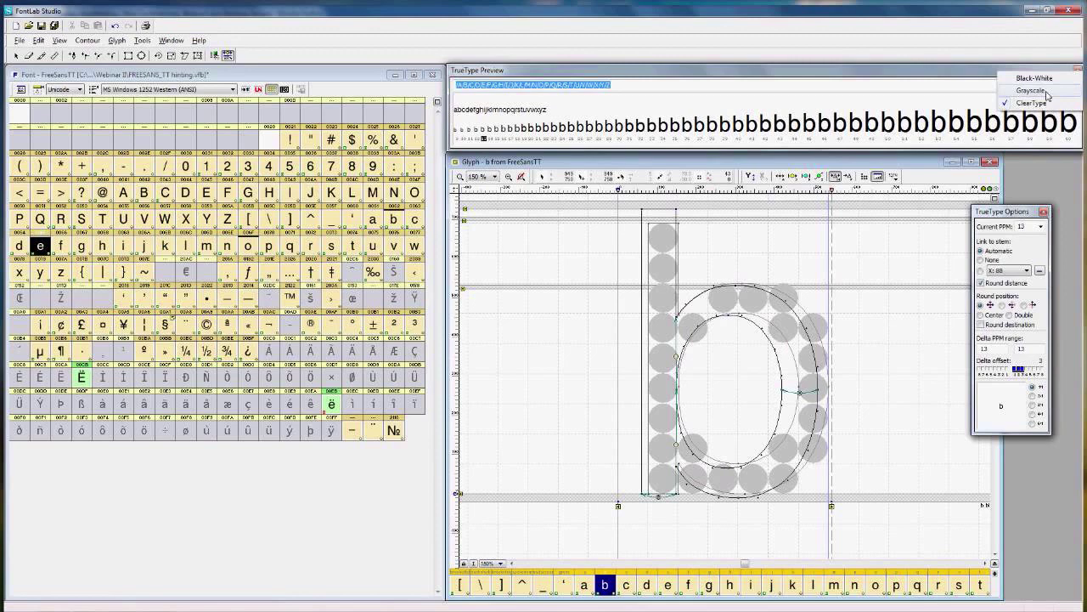
pyautogui.click(1044, 91)
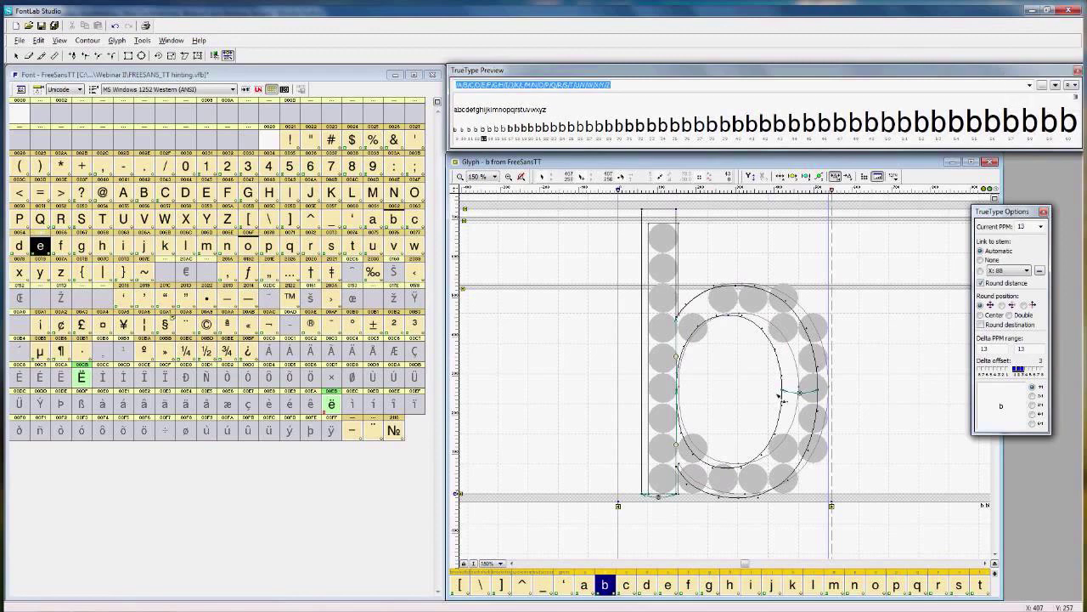
pyautogui.moveTo(780, 394); pyautogui.dragTo(718, 393)
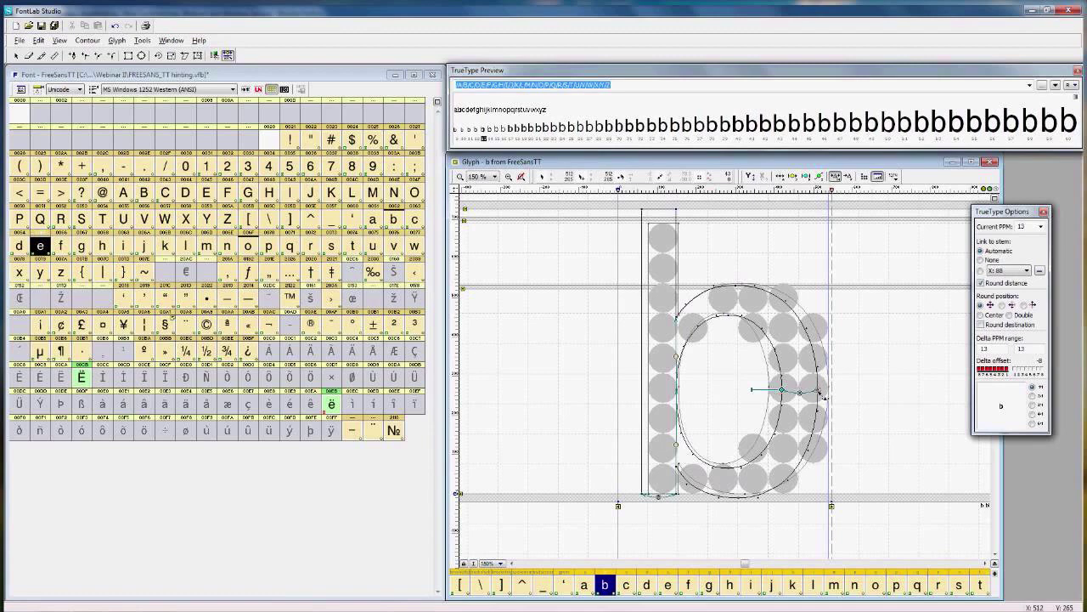
pyautogui.click(821, 395)
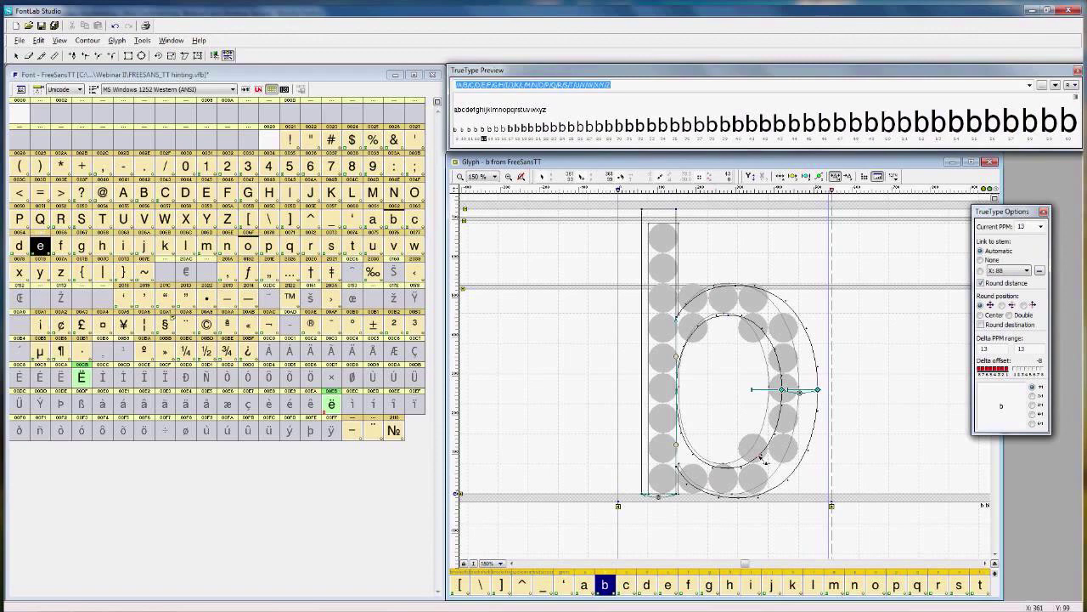
# Step: At 13 PPM, add final deltas to the outer bowl points near the b's stem and to points on the inner contour
pyautogui.click(849, 177)
pyautogui.moveTo(687, 305)
pyautogui.mouseDown()
pyautogui.moveTo(689, 328)
pyautogui.moveTo(776, 358)
pyautogui.mouseUp()
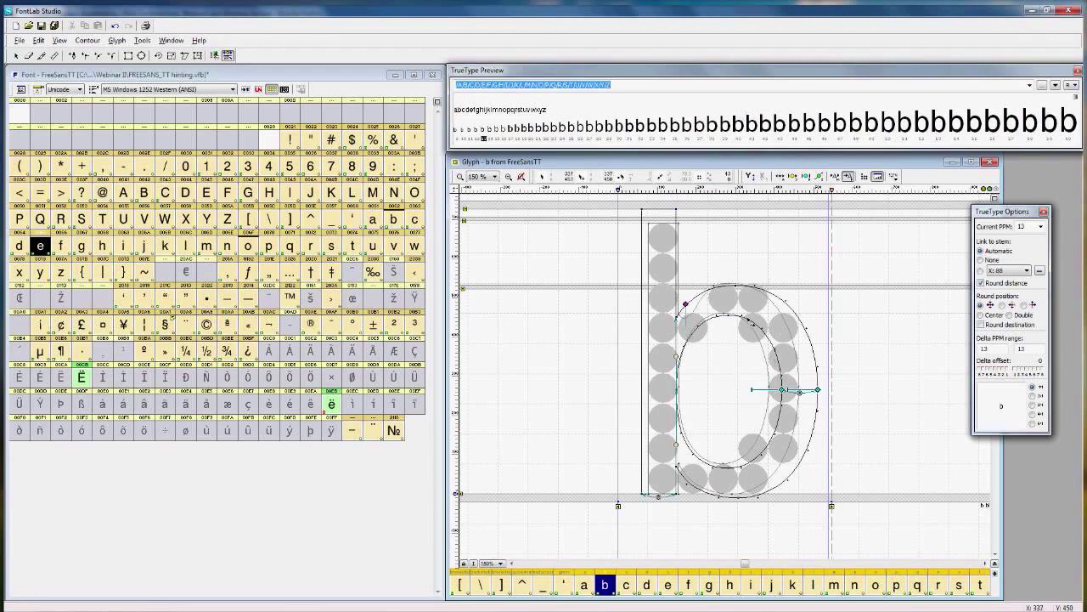
pyautogui.moveTo(742, 316)
pyautogui.mouseDown()
pyautogui.moveTo(759, 321)
pyautogui.moveTo(773, 456)
pyautogui.mouseUp()
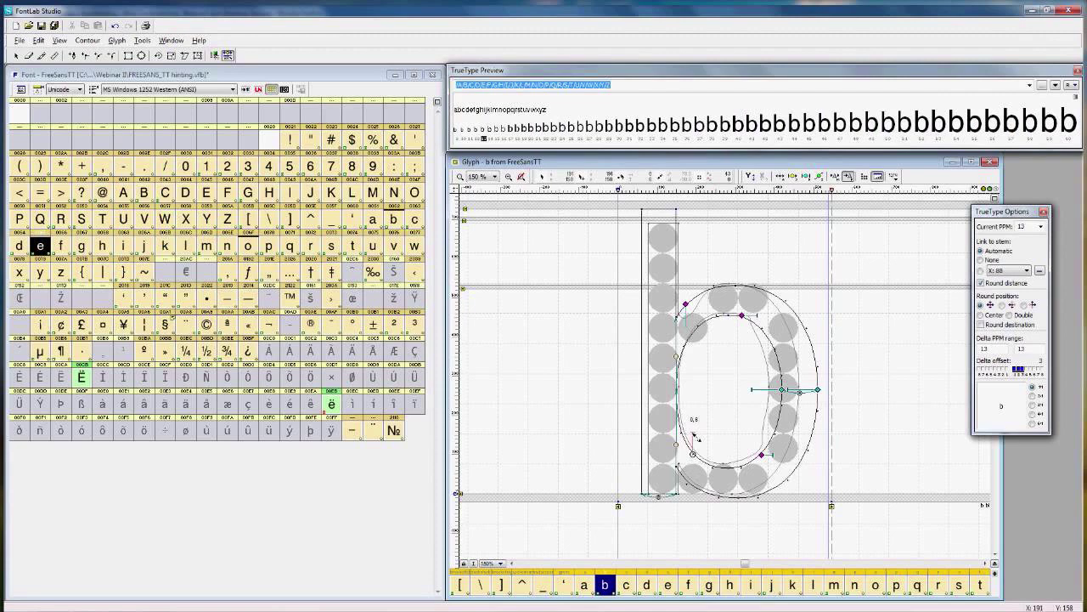
pyautogui.click(692, 452)
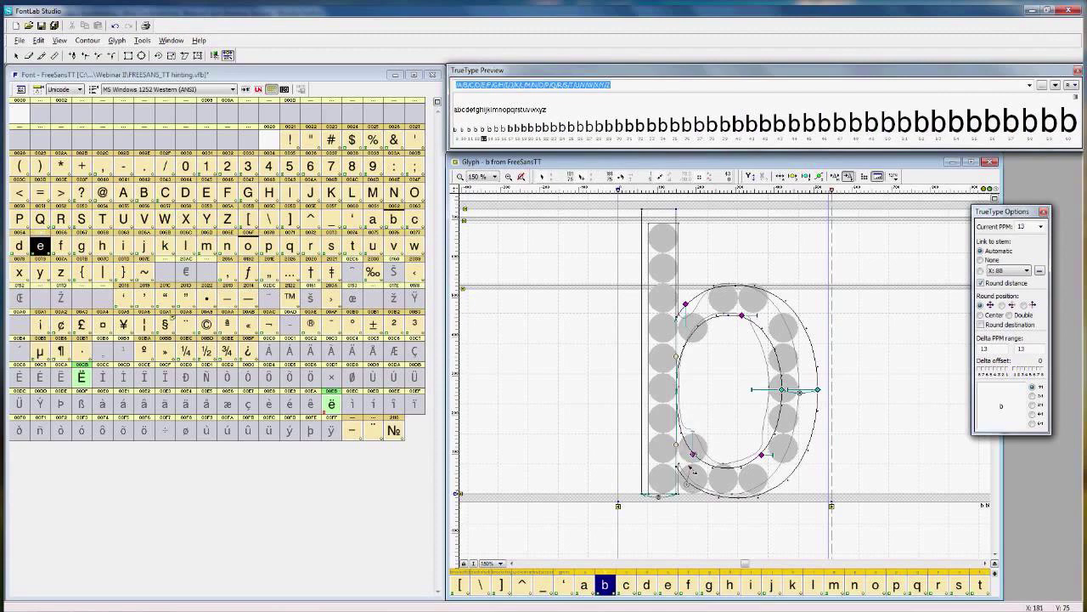
pyautogui.click(687, 484)
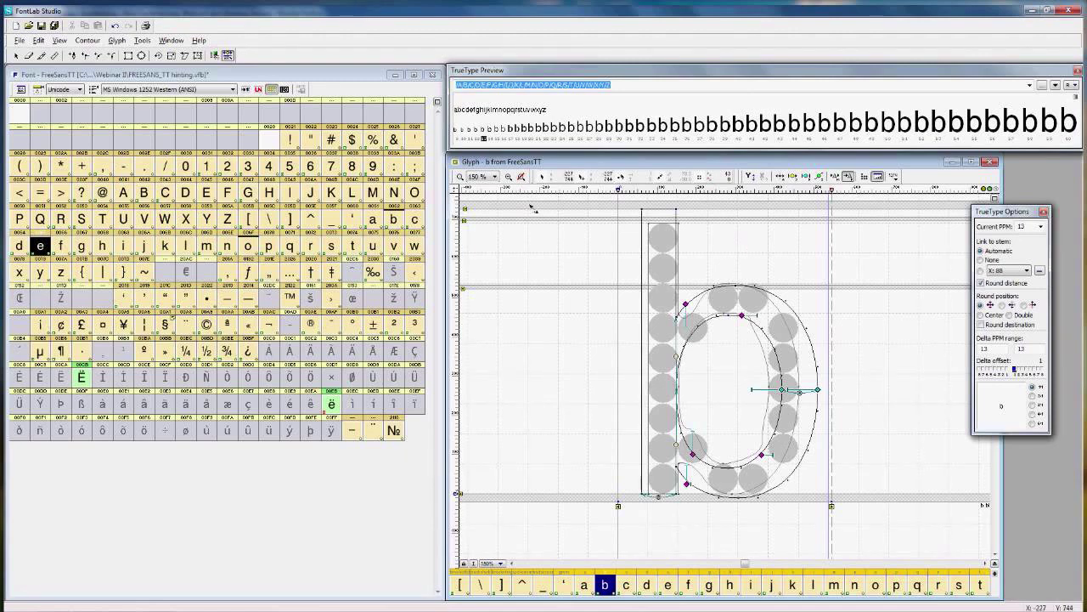
# Step: Compare the b's vertical and horizontal hints, and return the preview to ClearType rendering
pyautogui.click(751, 176)
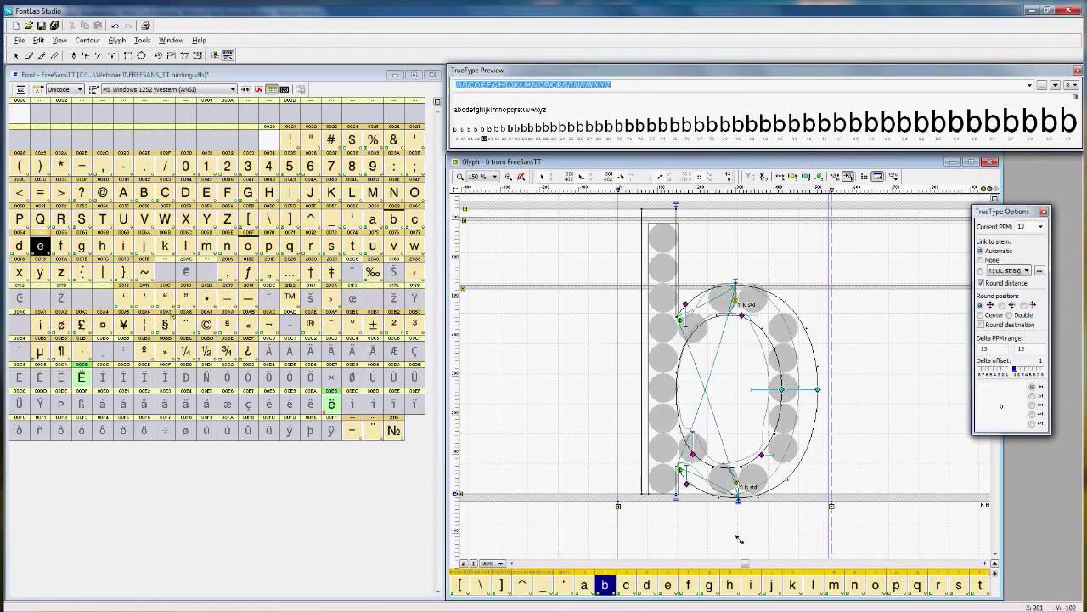
pyautogui.click(763, 175)
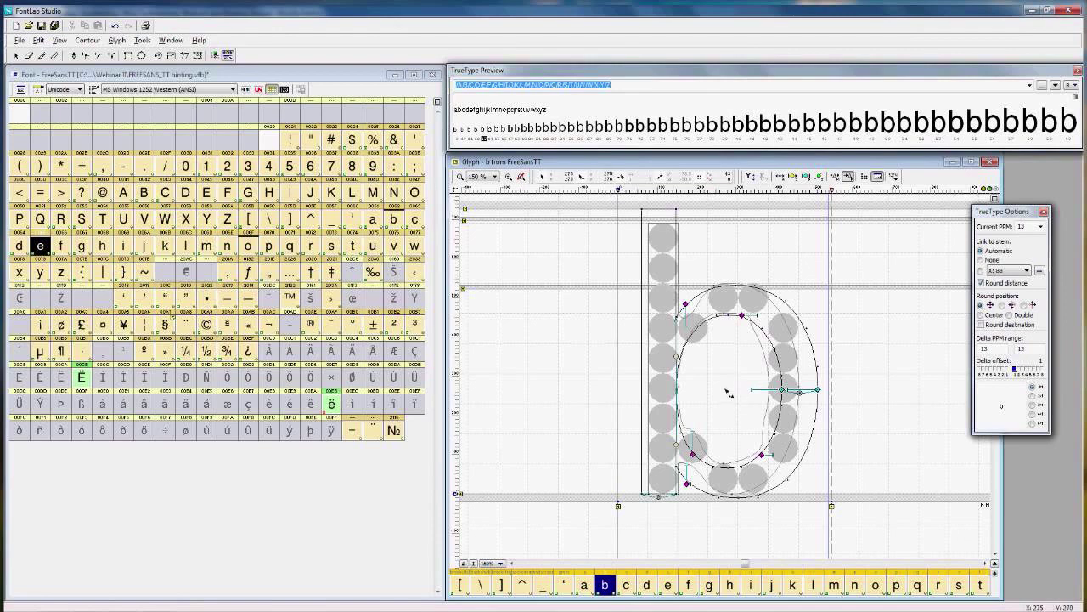
pyautogui.click(1072, 85)
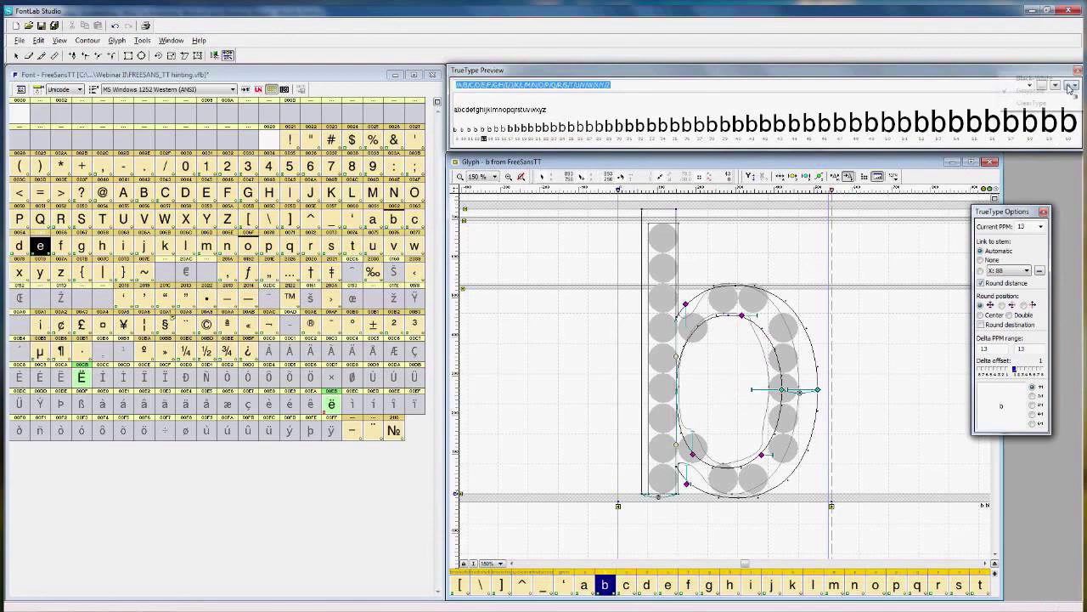
pyautogui.click(1053, 104)
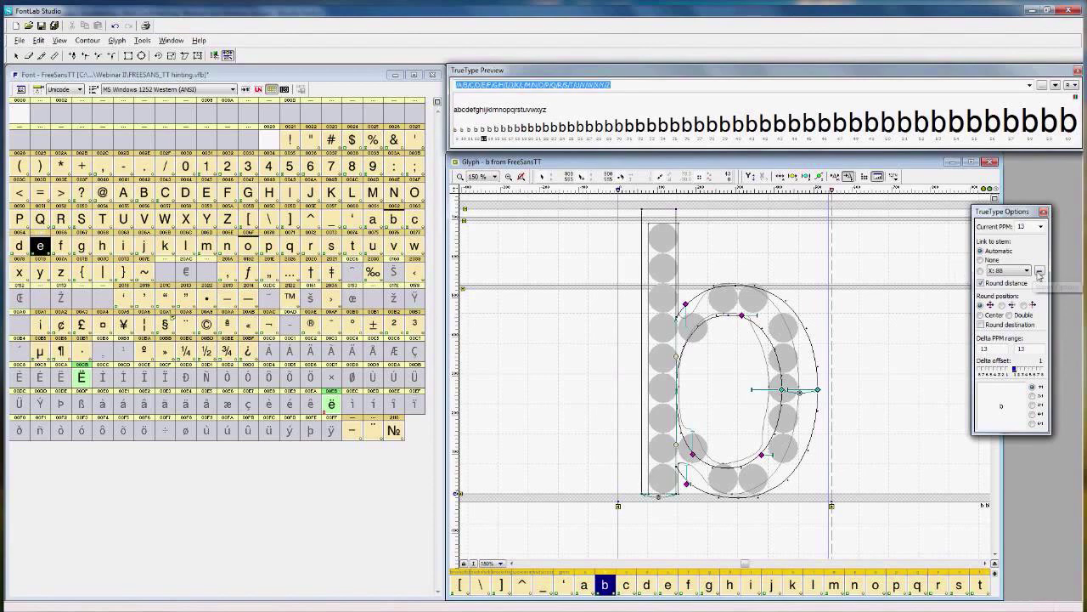
# Step: Review the general TrueType hinting options, including the PPM limit above which instructions are not executed
pyautogui.click(1039, 271)
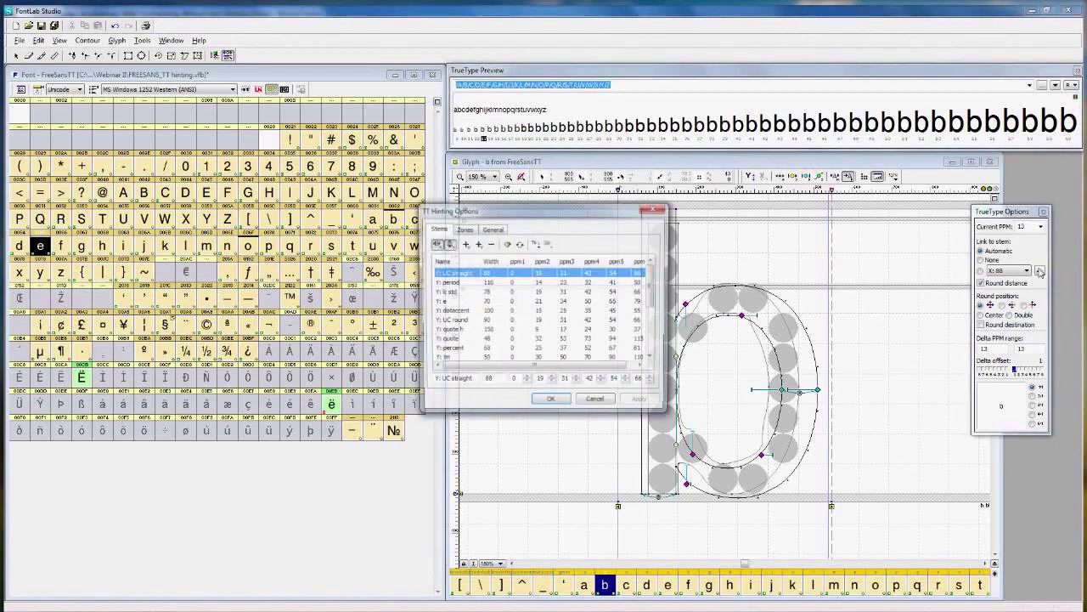
pyautogui.click(492, 229)
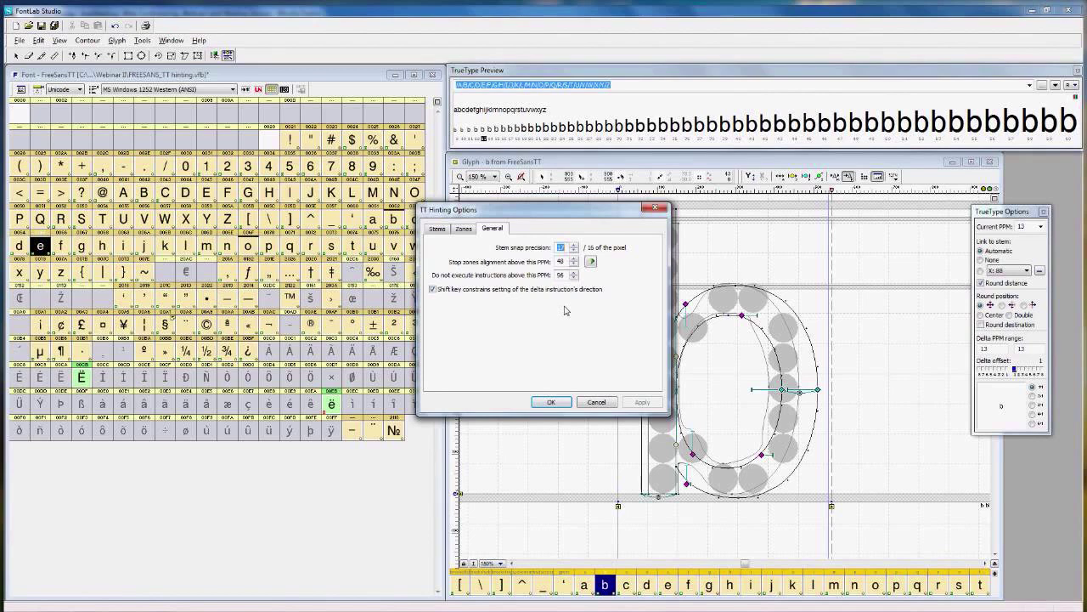
pyautogui.doubleClick(563, 276)
pyautogui.click(555, 405)
pyautogui.click(554, 403)
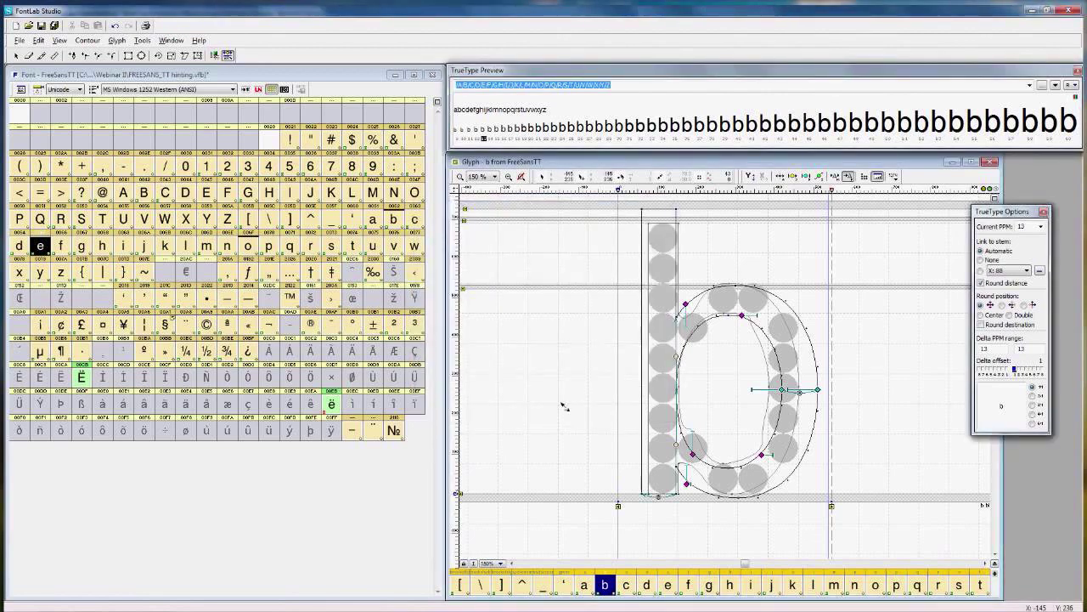
# Step: Review the alignment zones and the TrueType device metrics settings in the font info
pyautogui.click(21, 91)
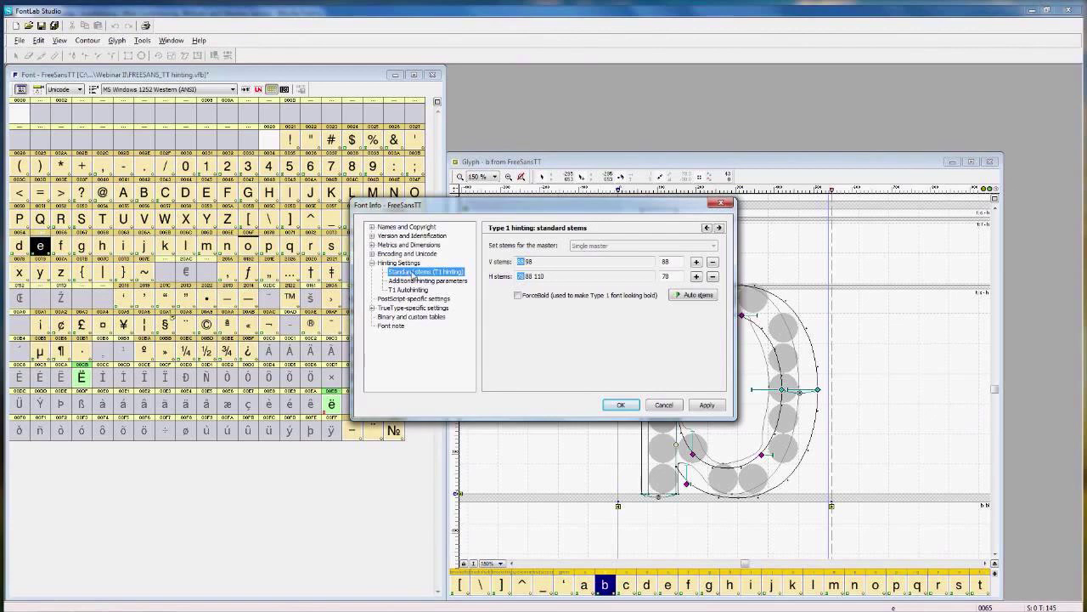
pyautogui.click(403, 263)
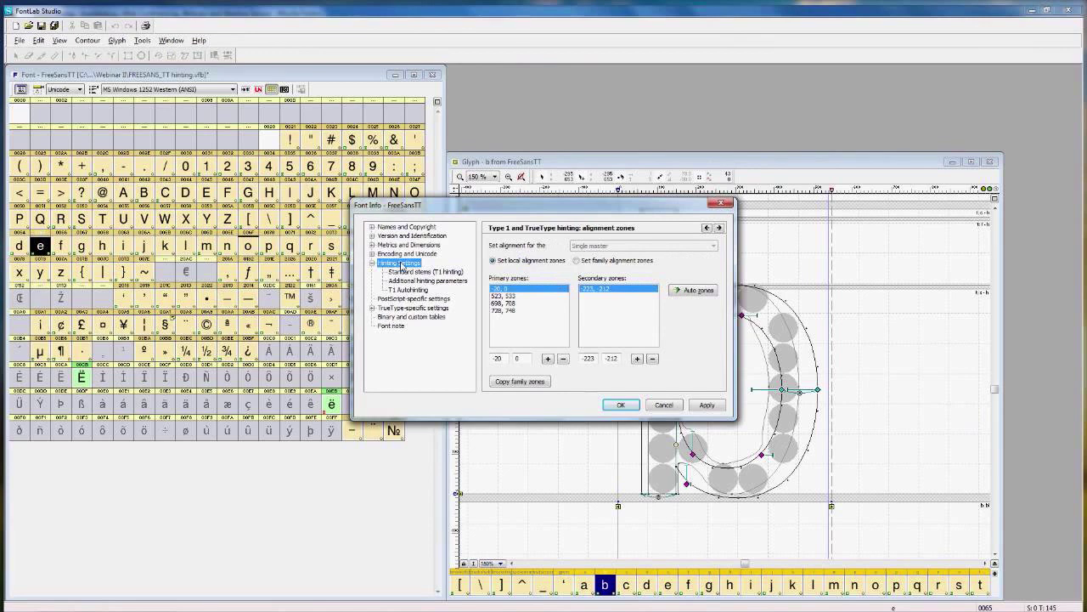
pyautogui.click(372, 308)
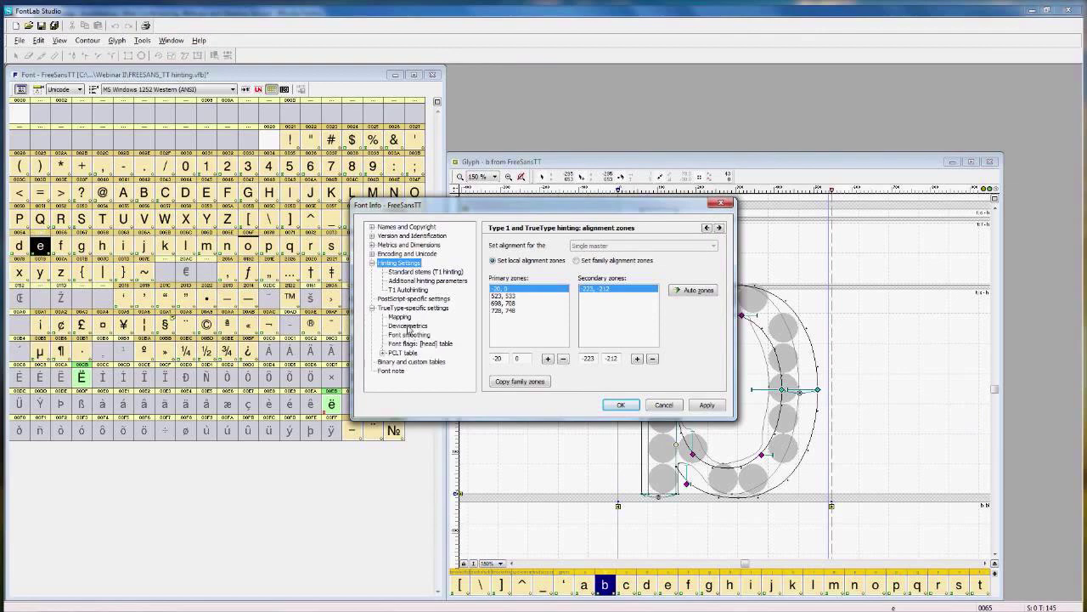
pyautogui.click(408, 326)
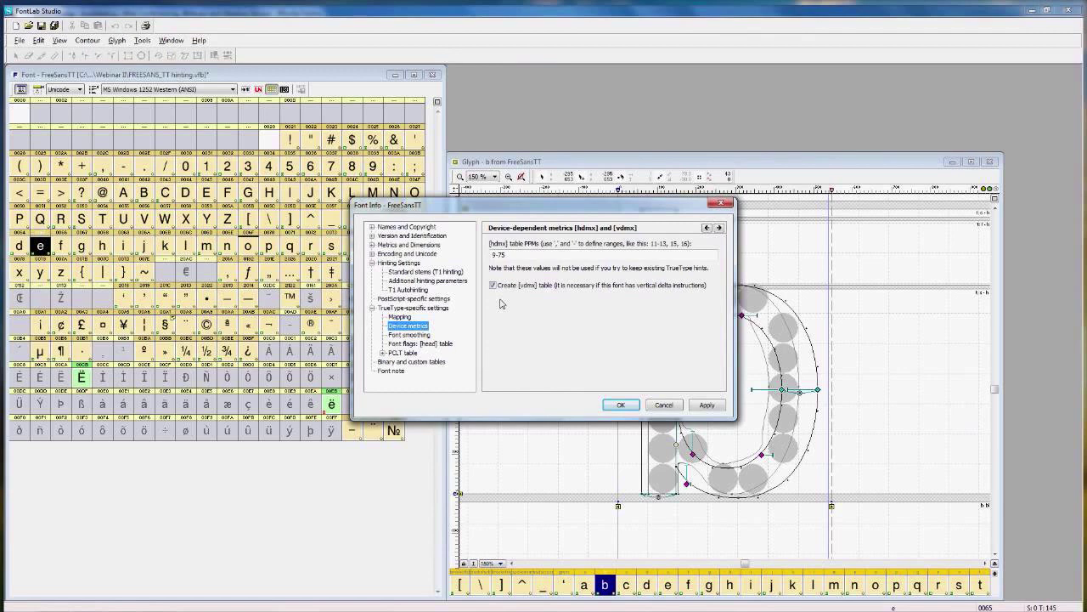
pyautogui.click(621, 407)
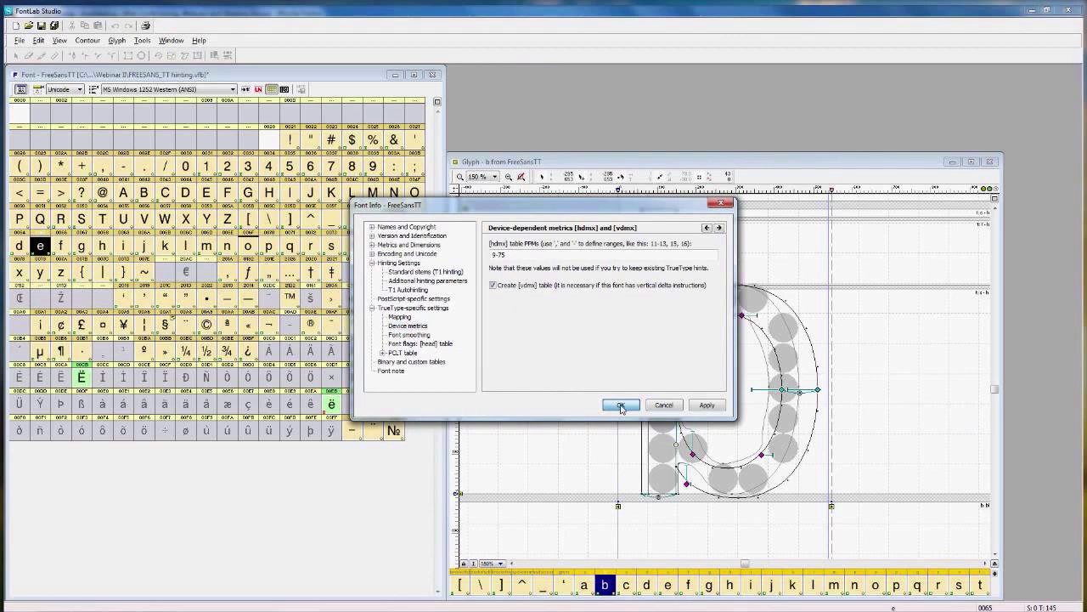
# Step: Open the Edieresis glyph and, at 9 PPM, raise both dots with middle deltas on their facing lower corner points
pyautogui.click(82, 380)
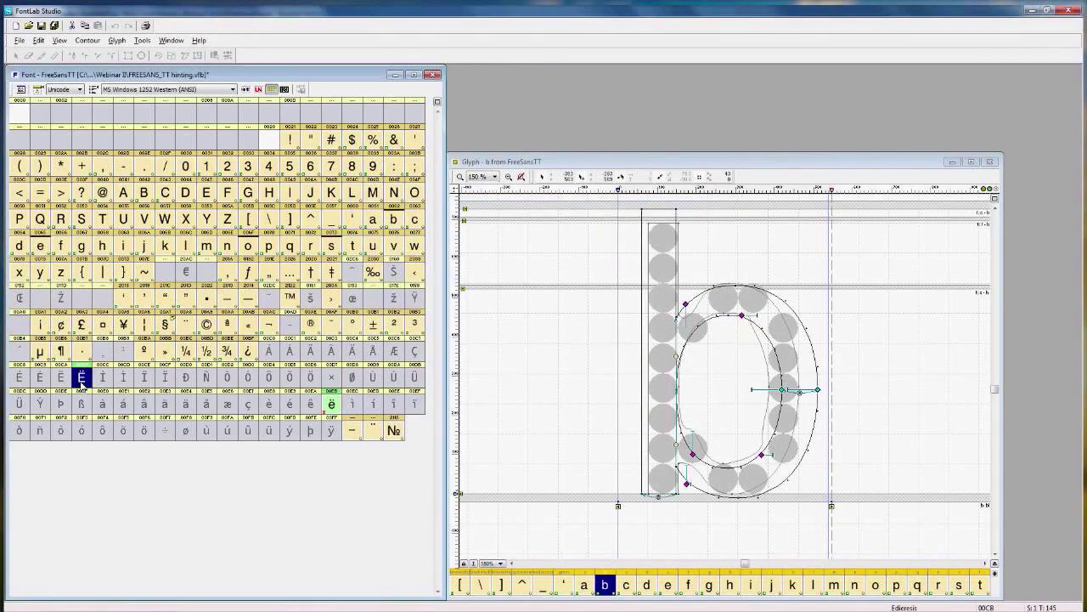
pyautogui.doubleClick(81, 381)
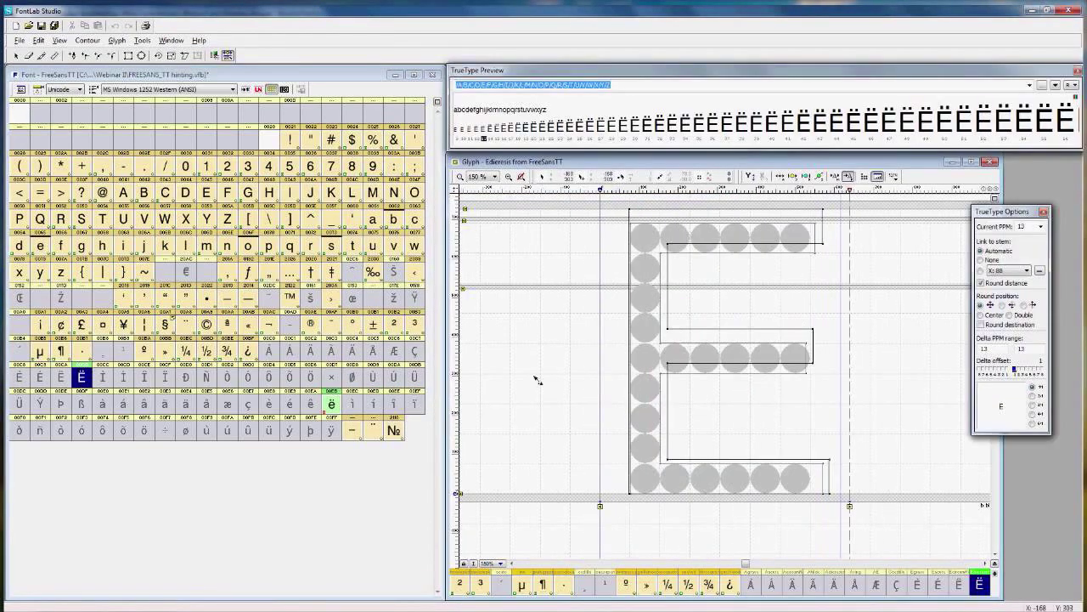
pyautogui.scroll(2, 536, 379)
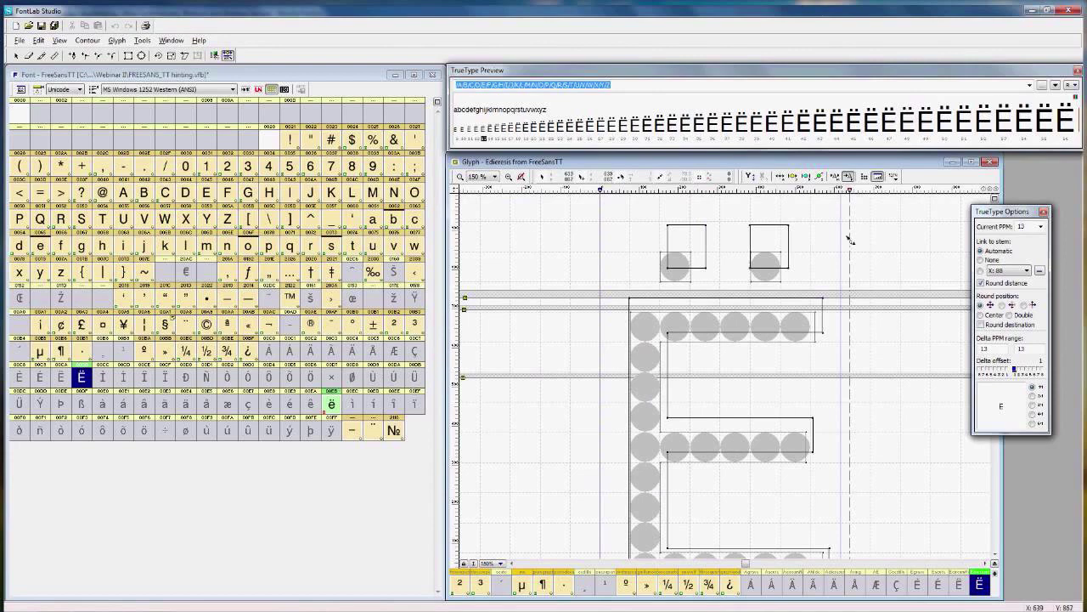
pyautogui.click(835, 178)
pyautogui.click(457, 138)
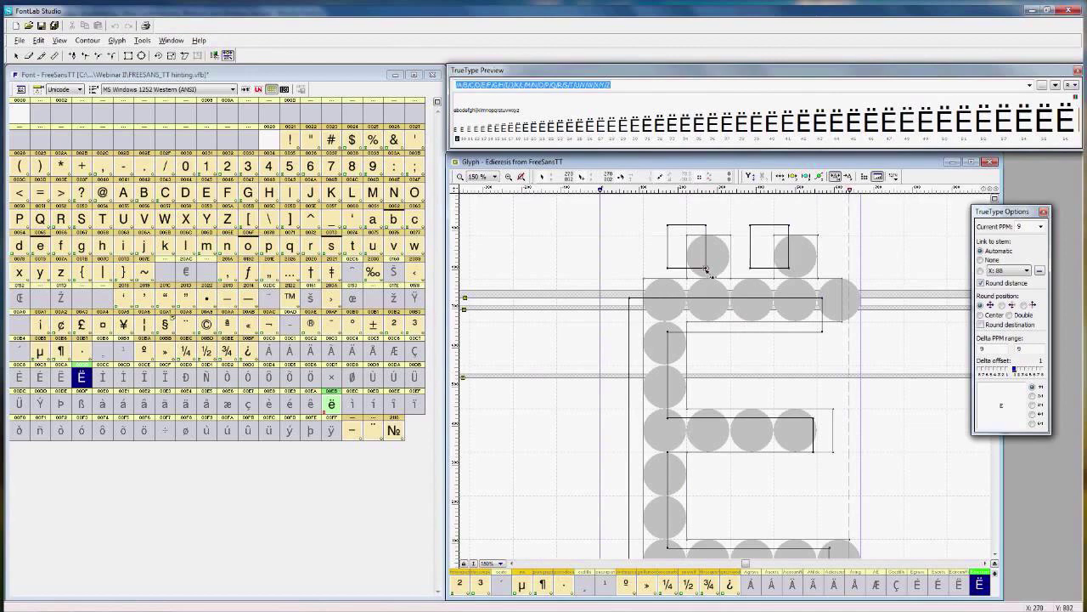
pyautogui.moveTo(706, 269); pyautogui.dragTo(707, 205)
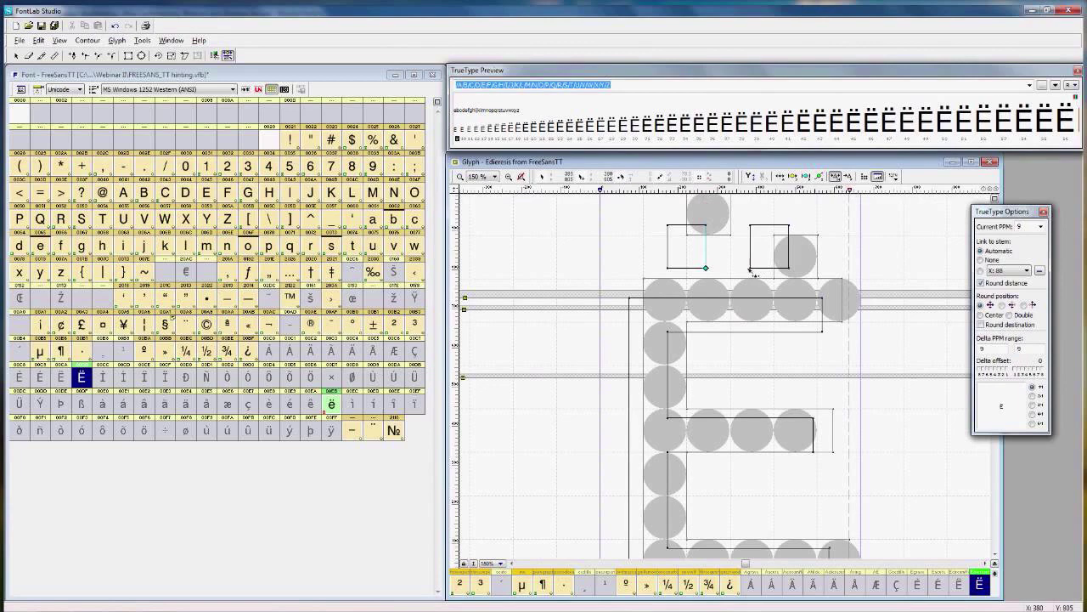
pyautogui.moveTo(749, 269); pyautogui.dragTo(751, 226)
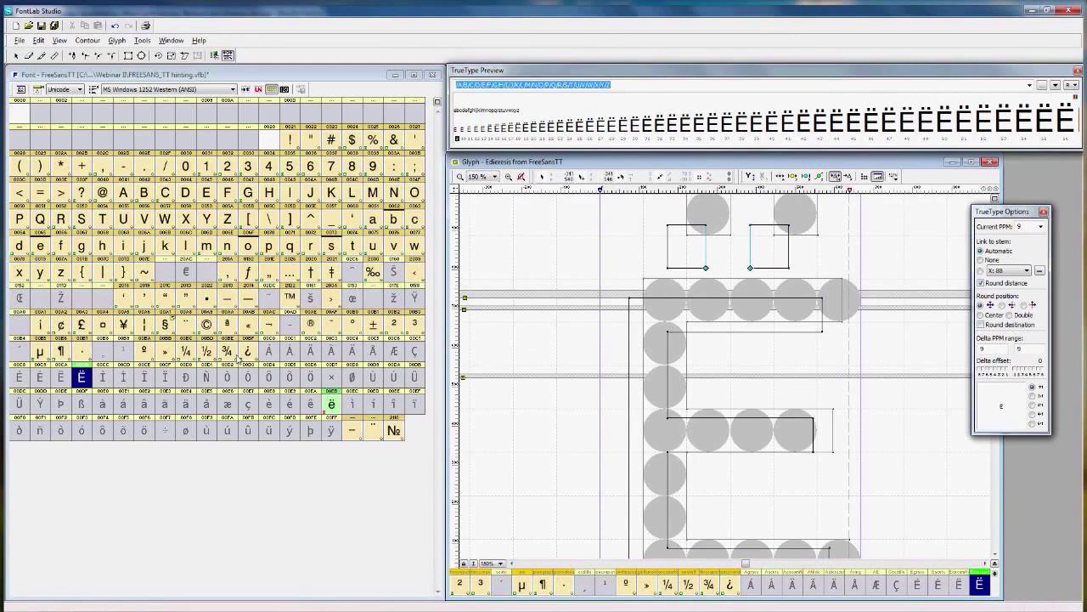
# Step: In the dieresis.cap glyph at 9 PPM, add a vertical middle delta of 8 to the left dot's lower-right corner point
pyautogui.doubleClick(375, 431)
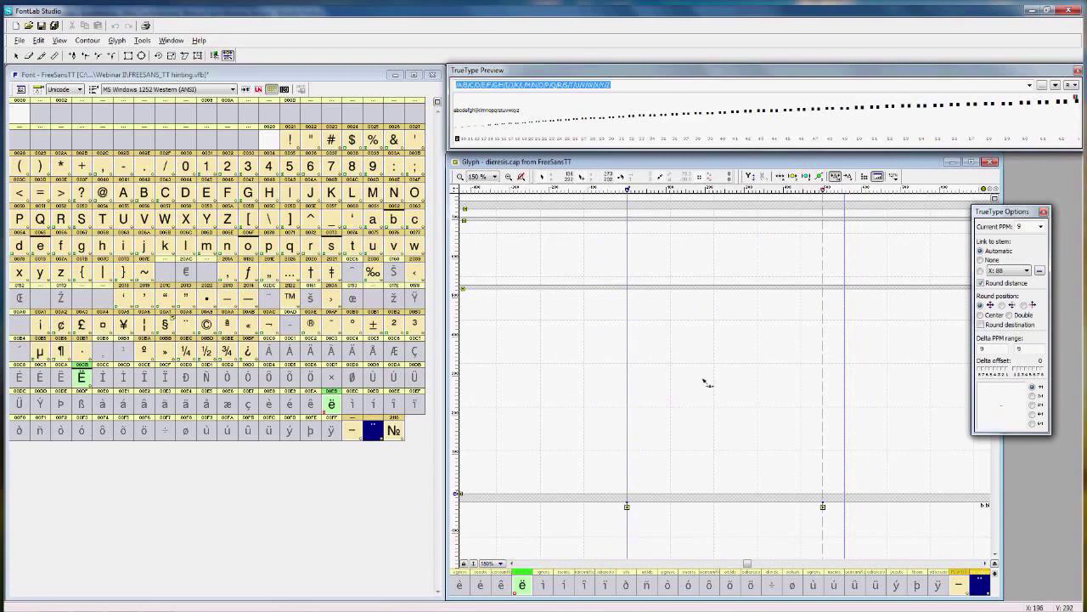
pyautogui.scroll(2, 706, 380)
pyautogui.click(750, 176)
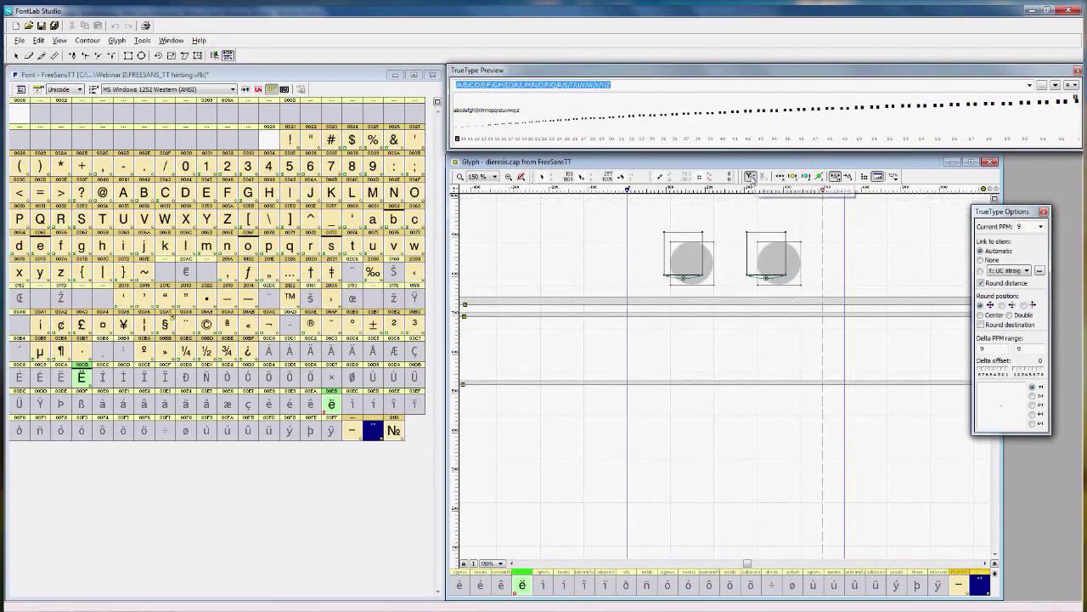
pyautogui.moveTo(705, 232); pyautogui.dragTo(704, 276)
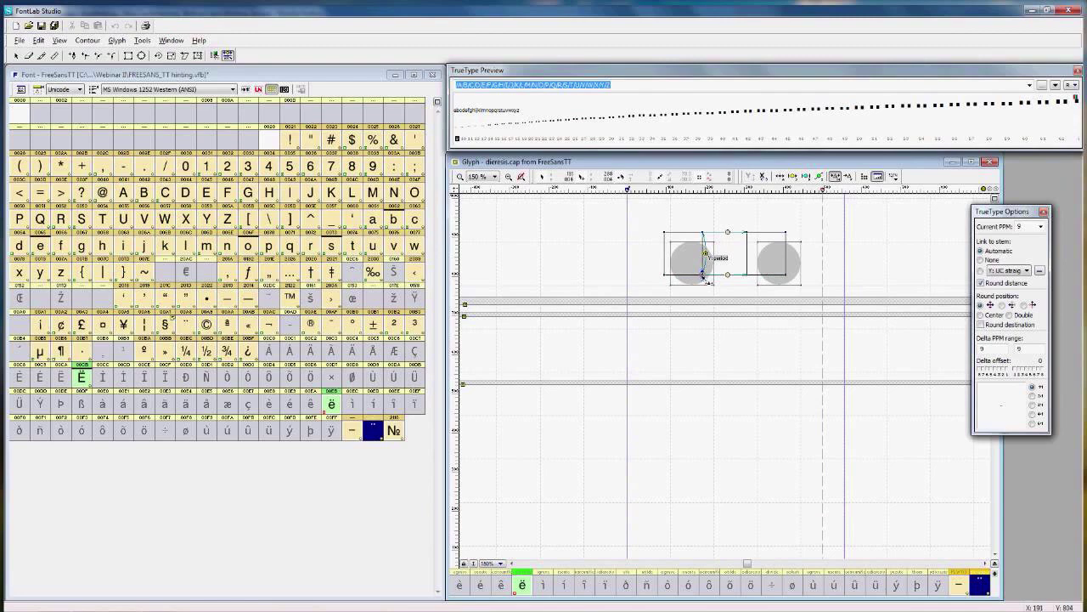
pyautogui.click(703, 275)
pyautogui.press('Up')
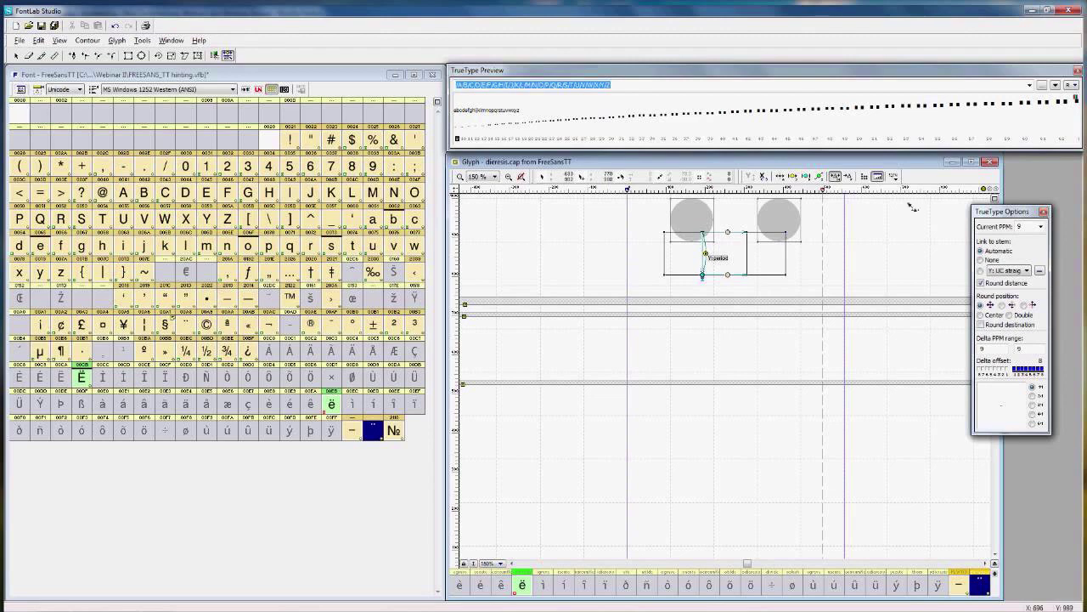
# Step: Move the TrueType Options panel clear of the dieresis.cap glyph drawing
pyautogui.moveTo(1001, 214); pyautogui.dragTo(1030, 306)
pyautogui.click(995, 212)
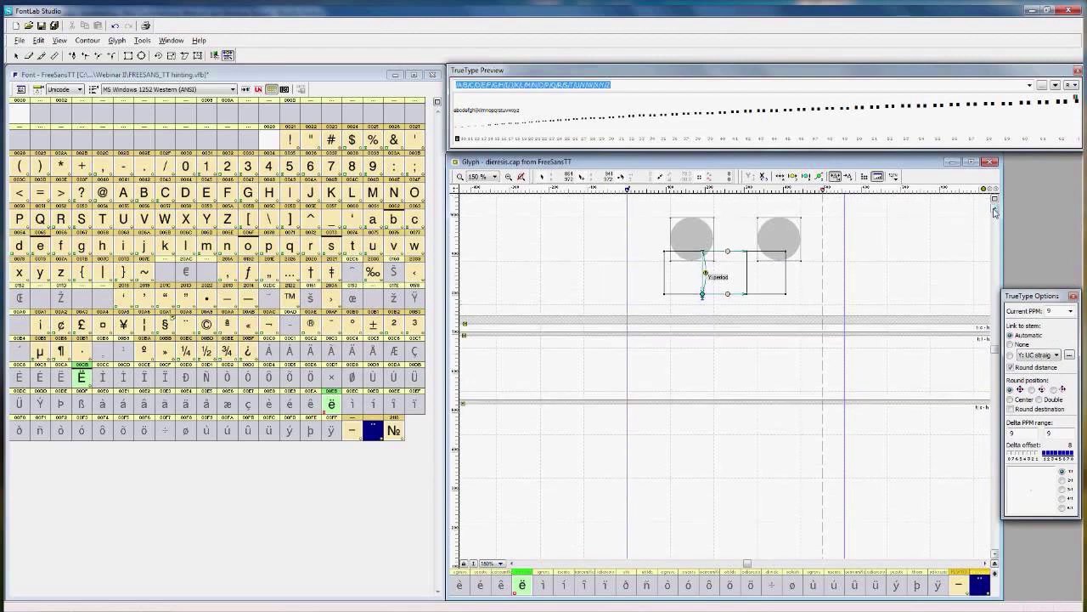
pyautogui.click(994, 211)
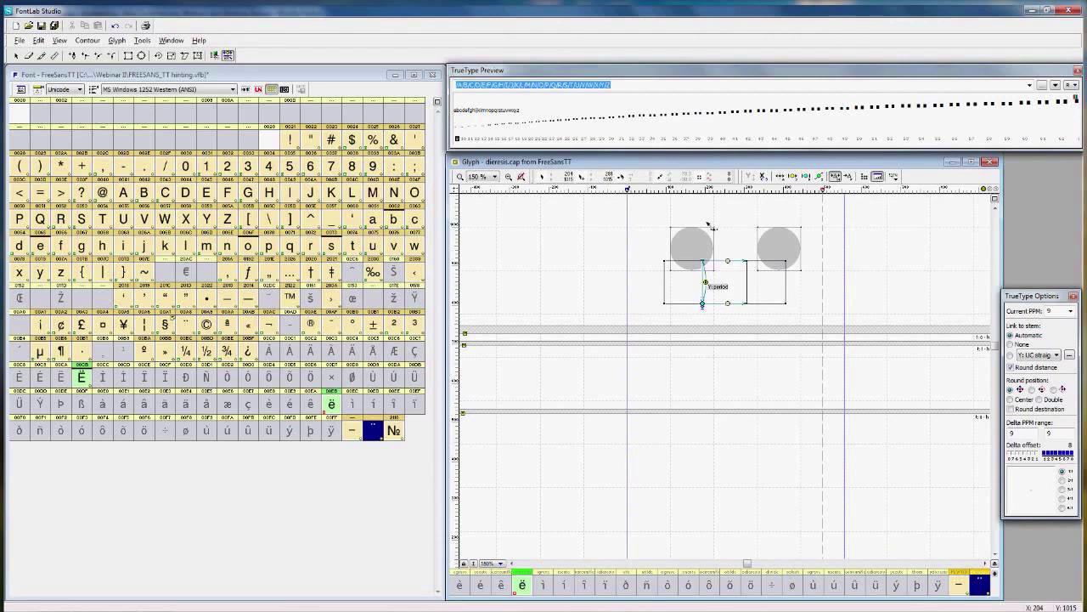
# Step: Review the font info's device metrics, examining the [hdmx] table PPM range and the [vdmx] table creation option
pyautogui.click(20, 89)
pyautogui.click(21, 89)
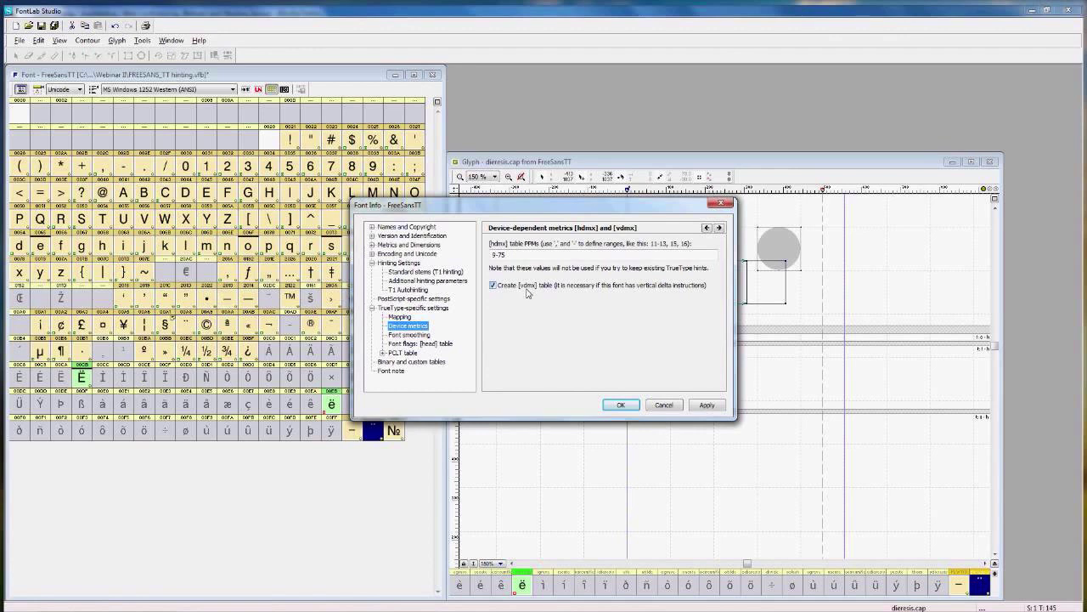
pyautogui.click(493, 255)
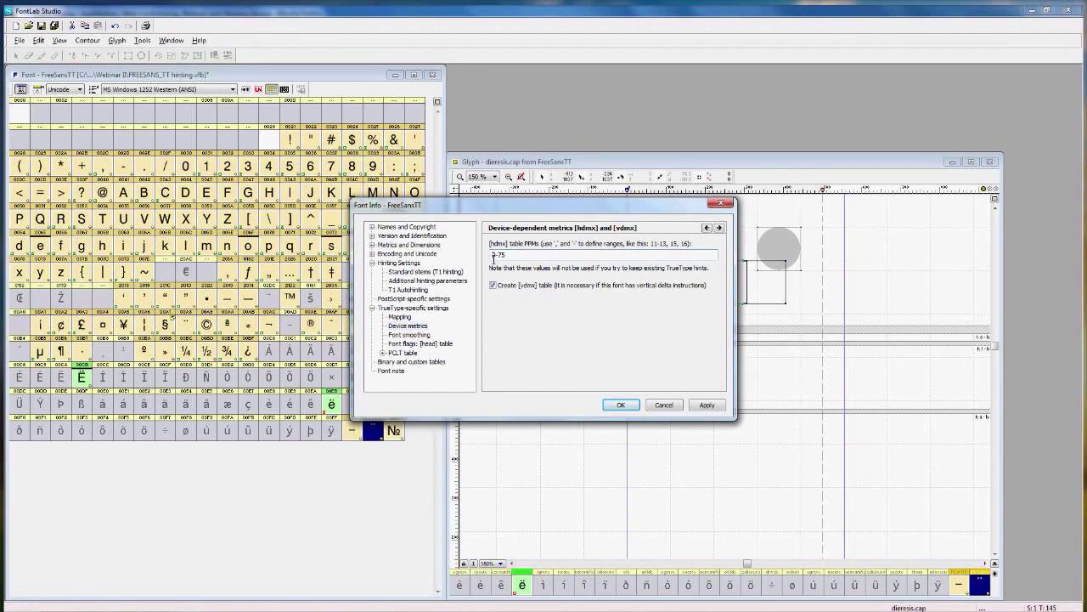
pyautogui.moveTo(493, 255); pyautogui.dragTo(517, 260)
pyautogui.click(517, 258)
pyautogui.click(621, 406)
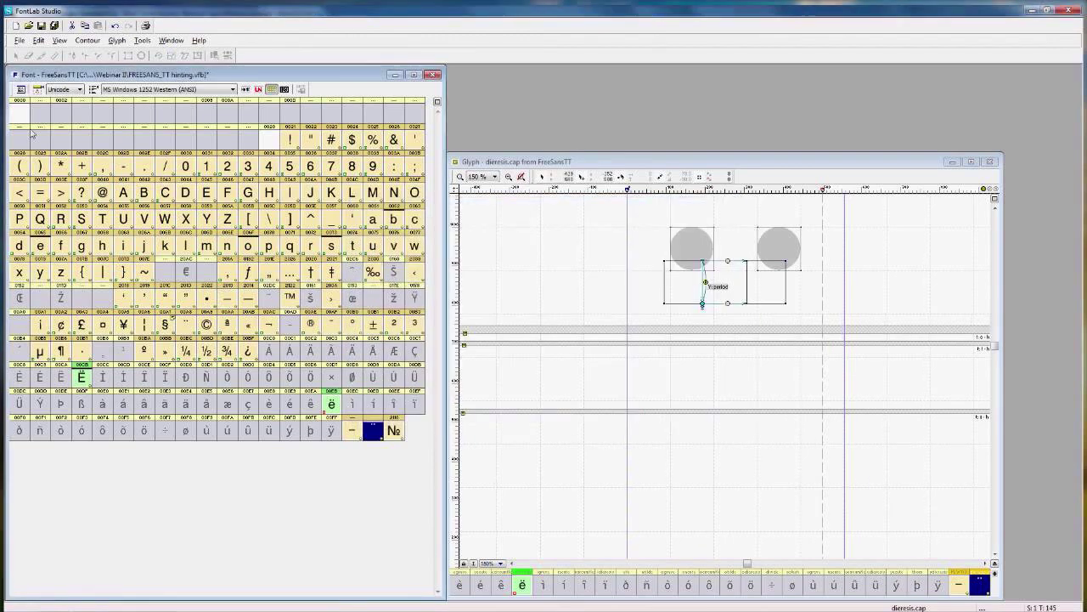
# Step: Open the font generation options and review the TrueType Autohinting and TrueType/OpenType TT (.ttf) export settings
pyautogui.click(18, 41)
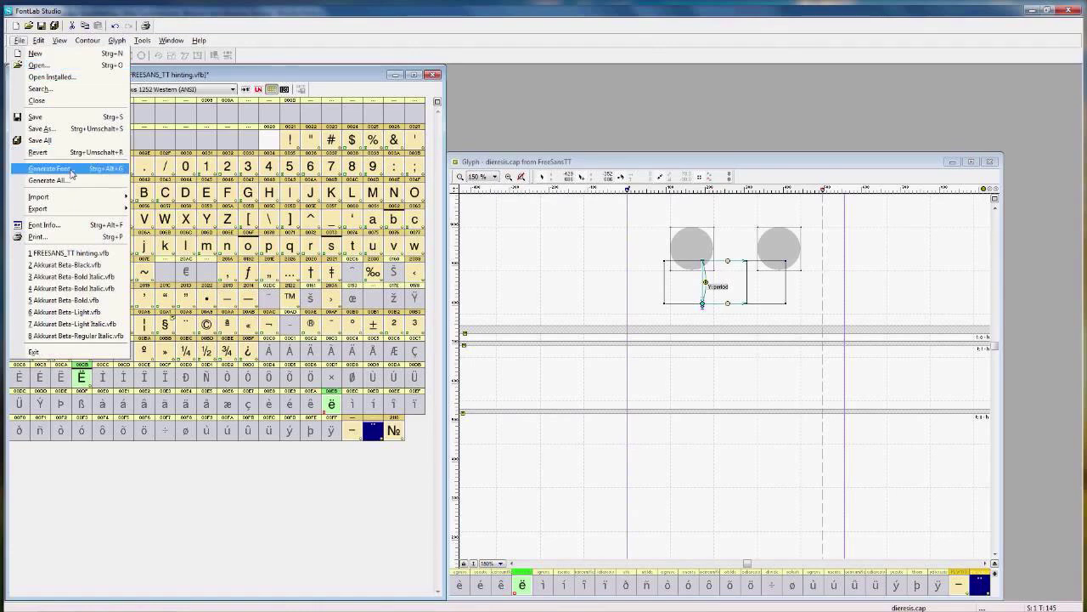
pyautogui.click(71, 170)
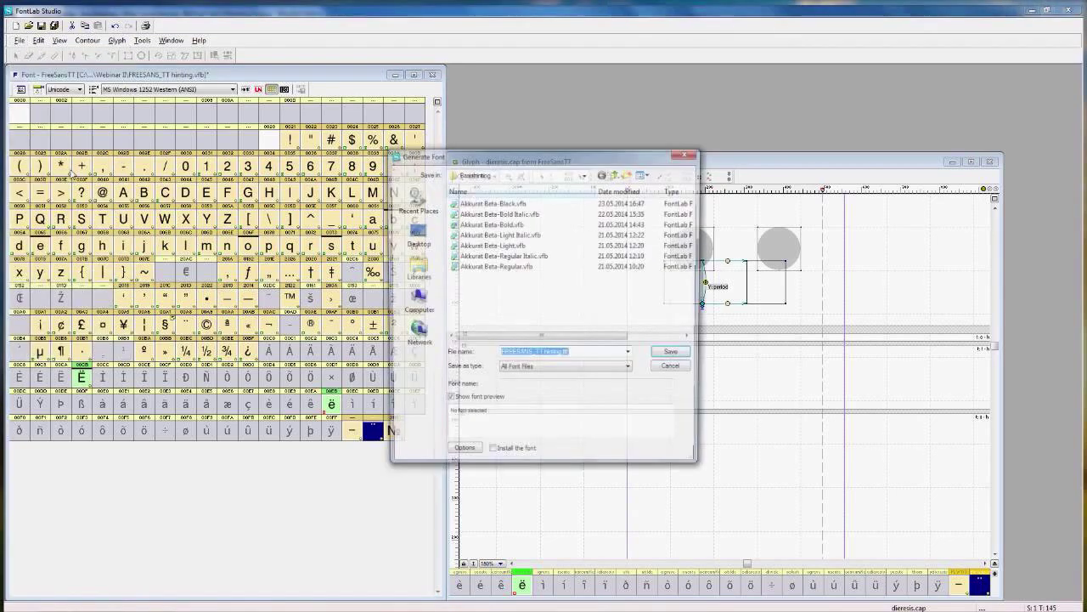
pyautogui.click(461, 455)
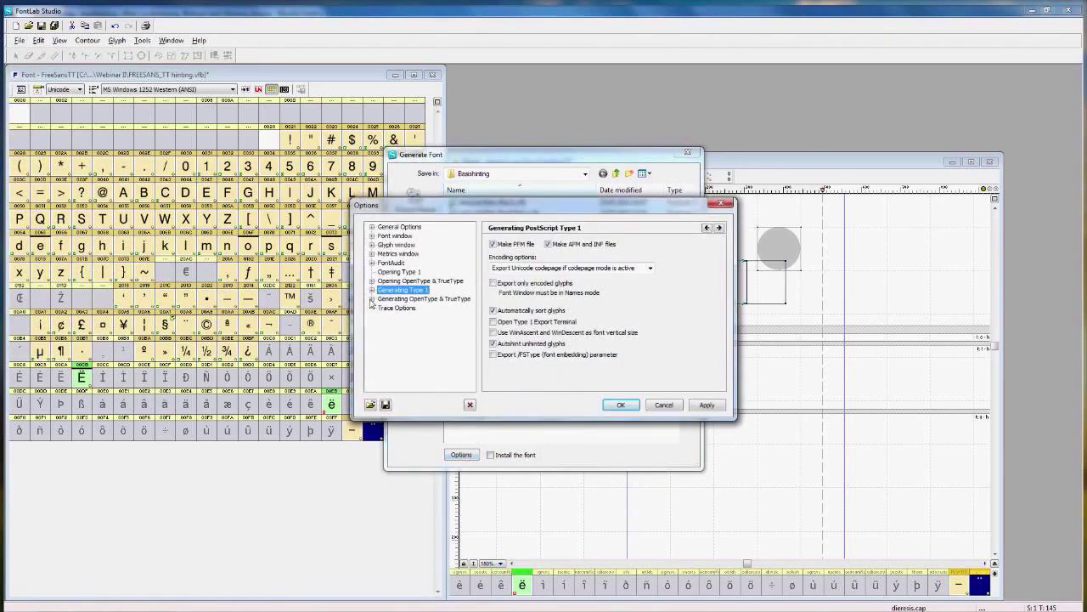
pyautogui.click(371, 299)
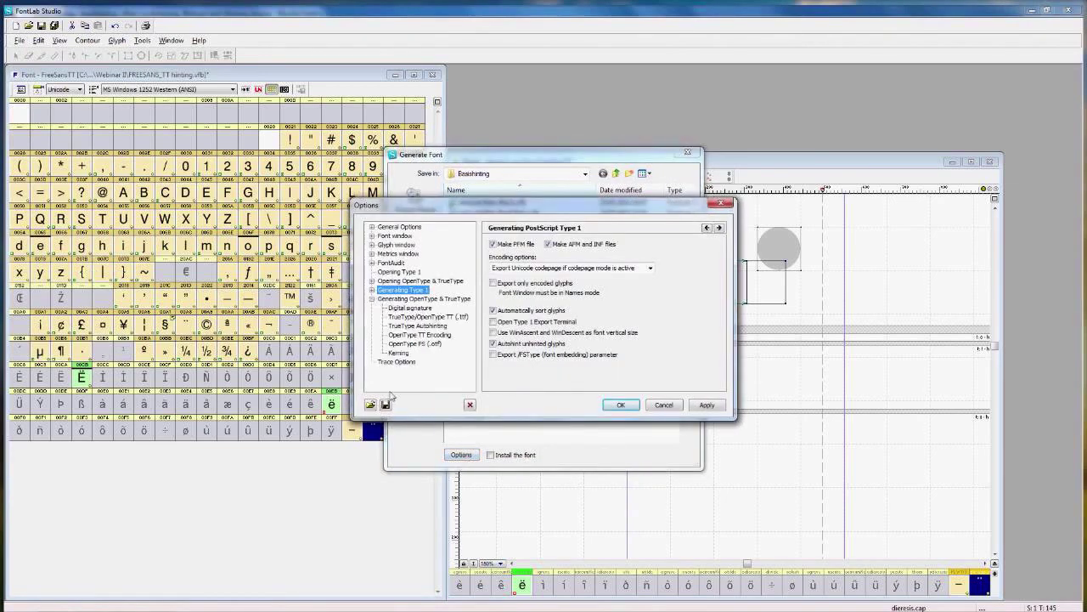
pyautogui.click(407, 327)
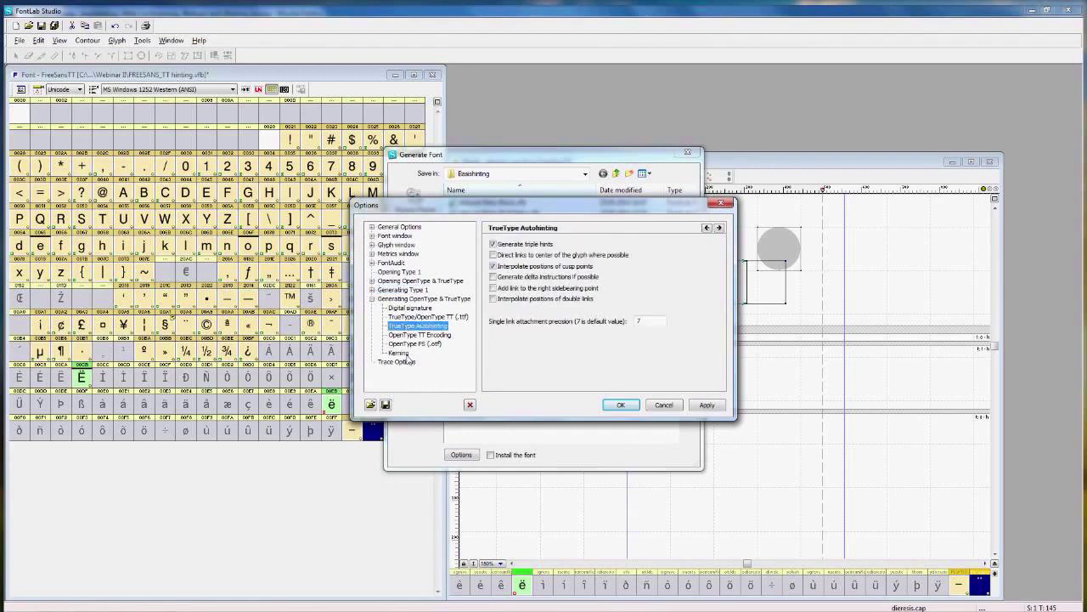
pyautogui.click(400, 317)
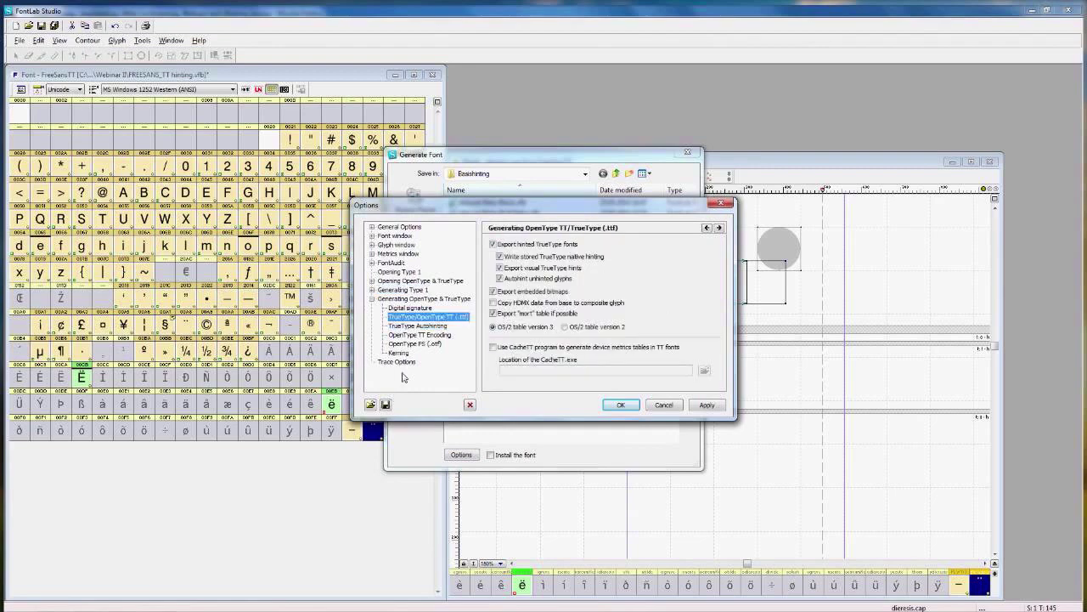
# Step: Try to enable the CacheTT program for generating device metrics tables and locate cachett.exe in the Webinar folders
pyautogui.click(493, 350)
pyautogui.click(493, 348)
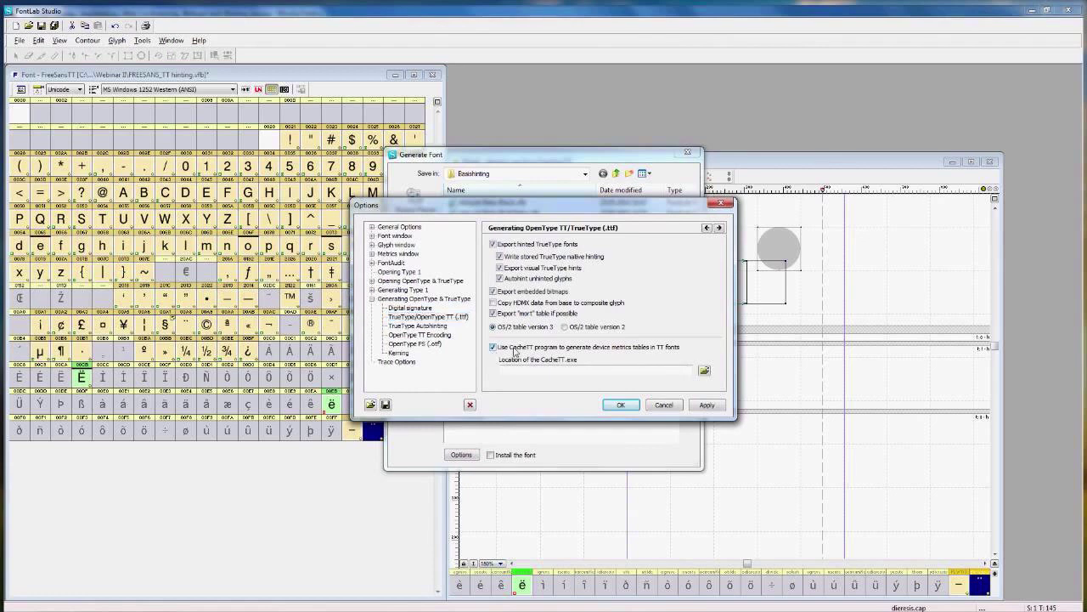
pyautogui.click(705, 372)
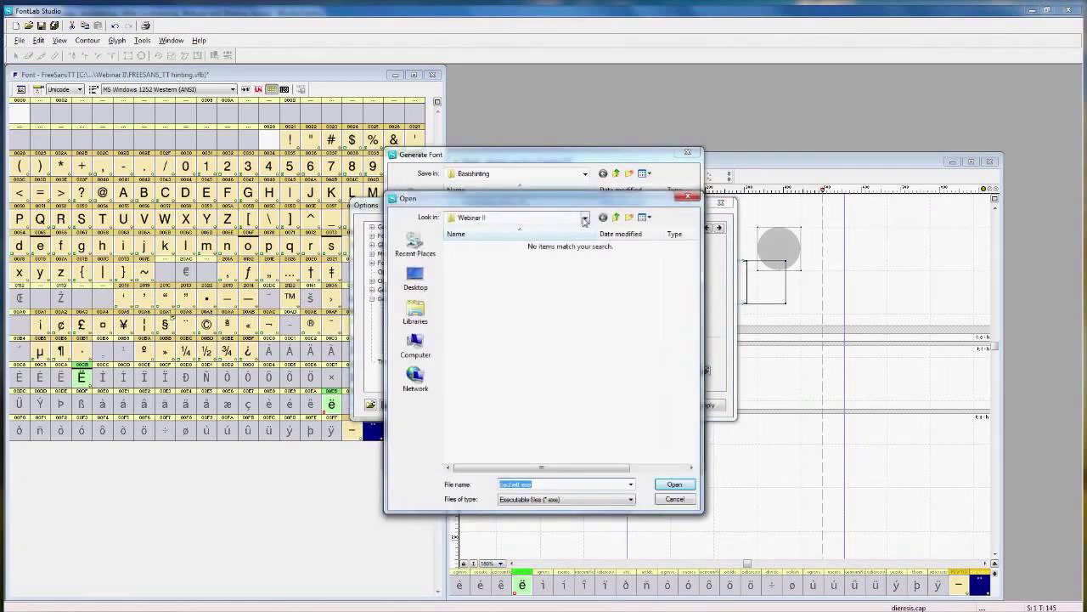
pyautogui.click(617, 218)
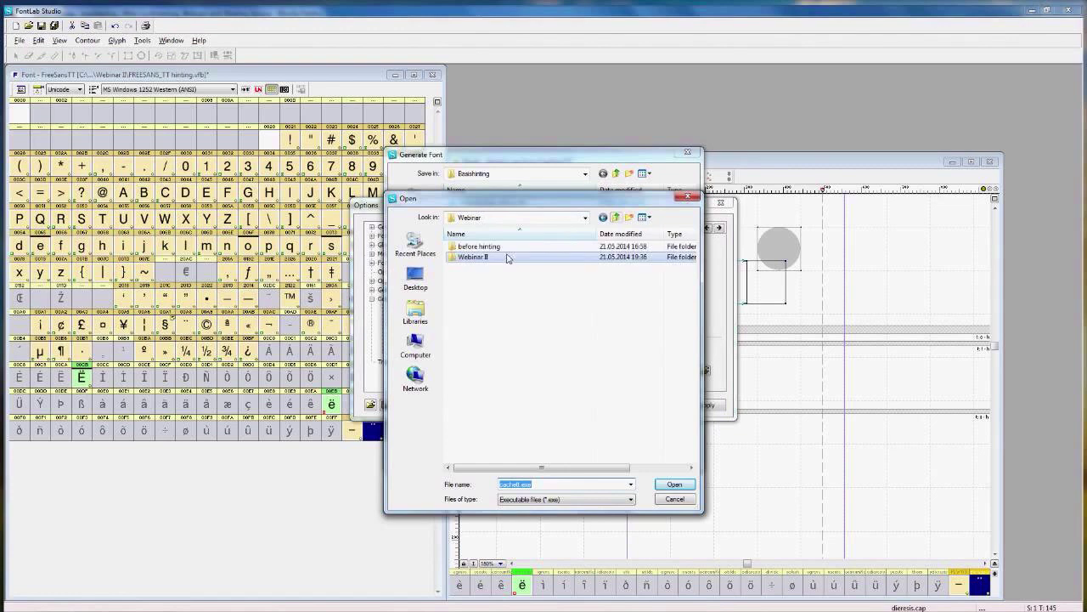
pyautogui.click(501, 247)
pyautogui.doubleClick(501, 247)
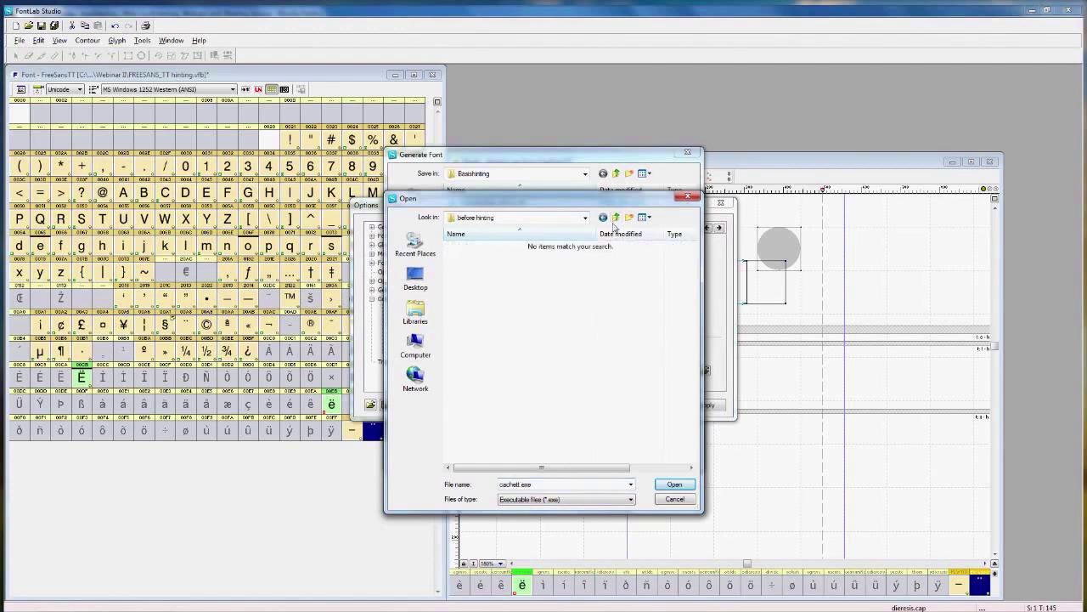
pyautogui.click(615, 219)
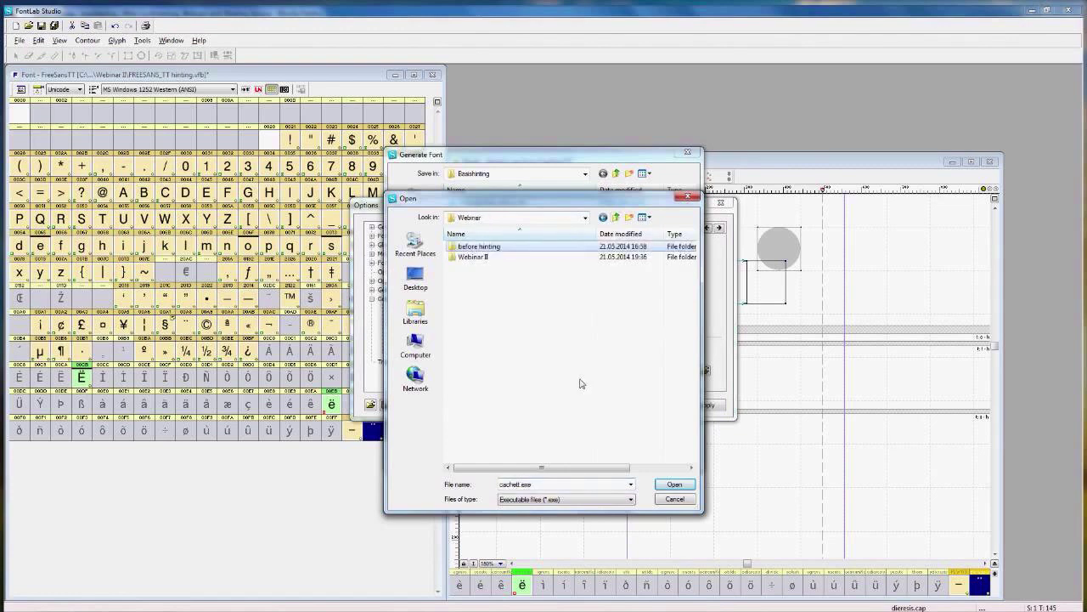
pyautogui.click(674, 499)
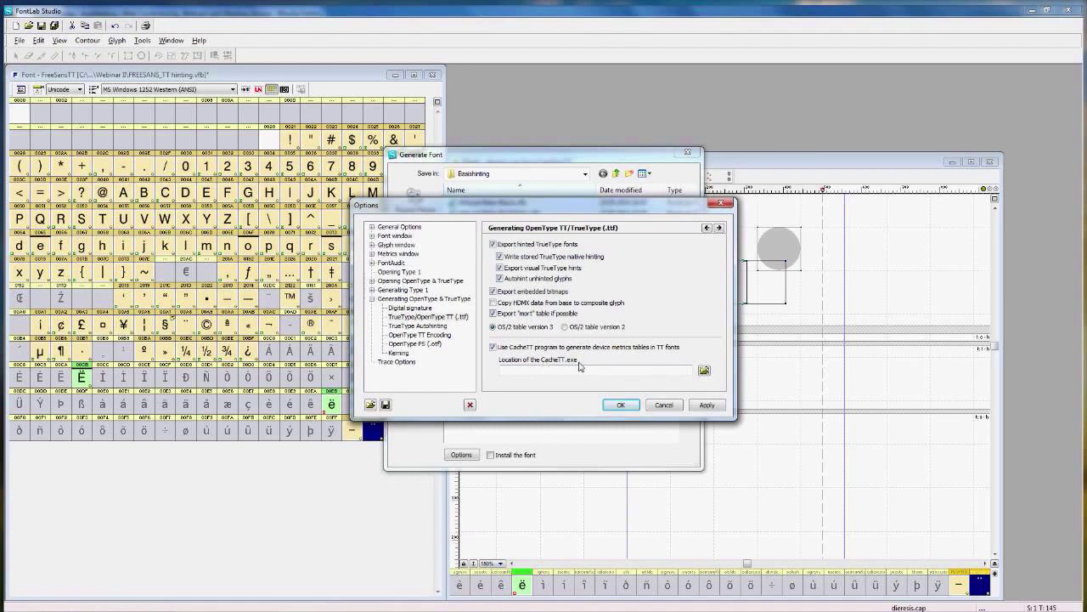
pyautogui.click(666, 406)
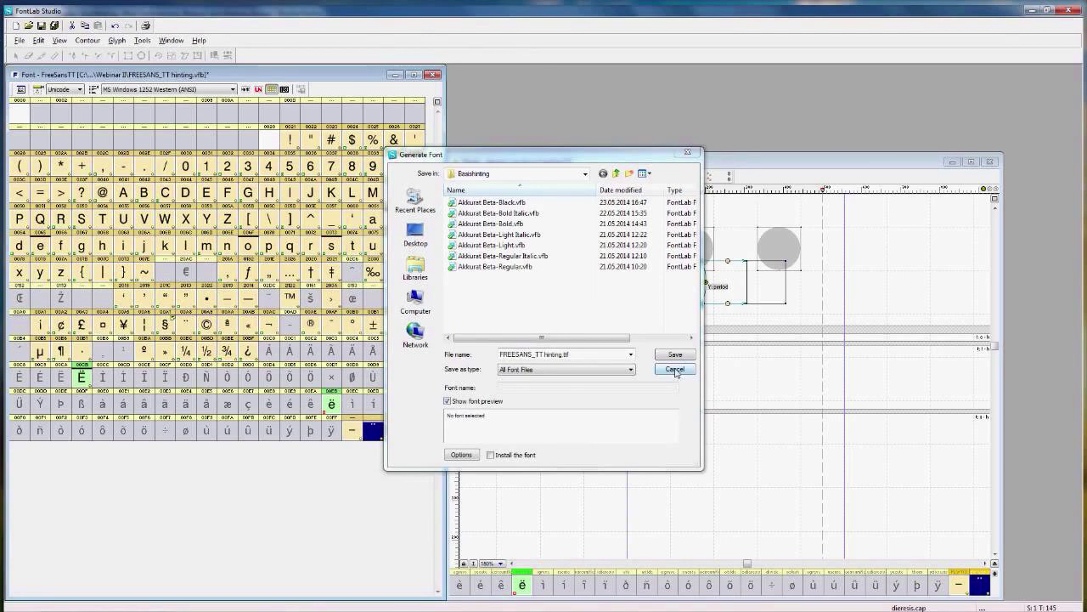
pyautogui.click(675, 371)
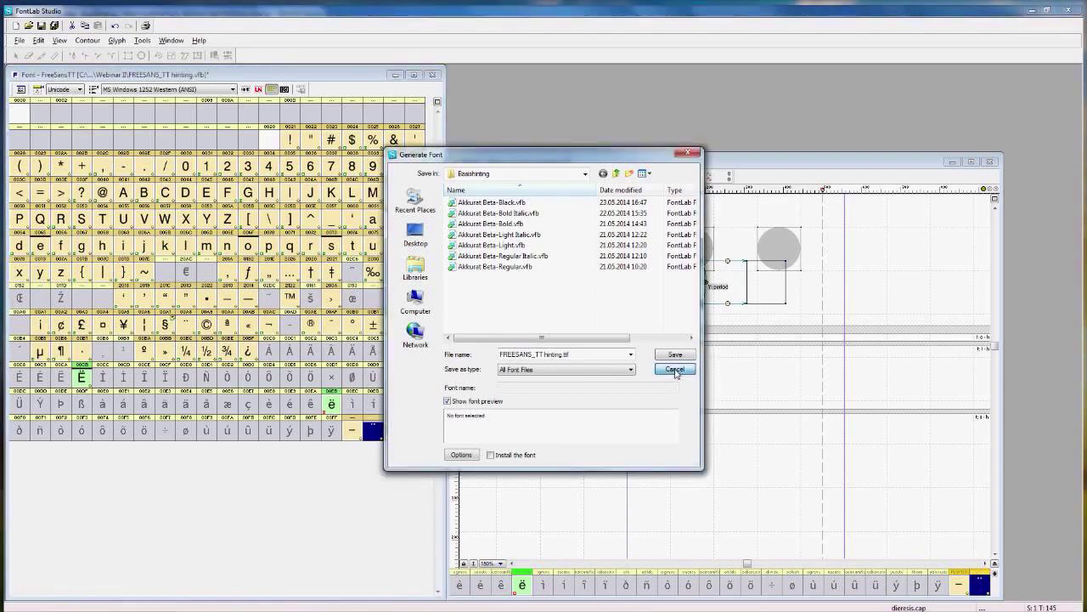
pyautogui.click(675, 371)
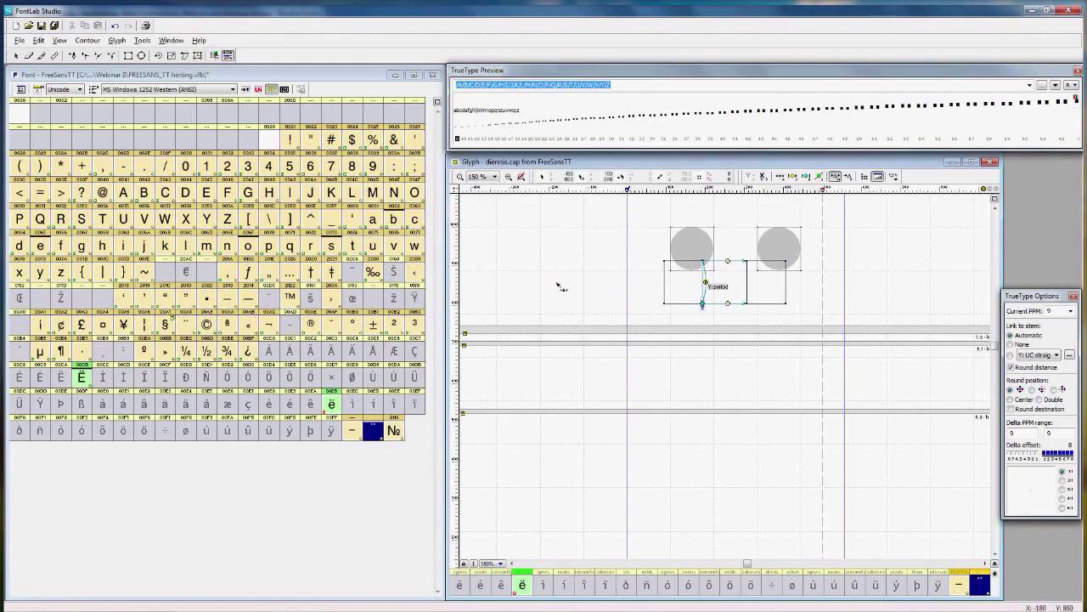
# Step: Recheck the device metrics in the font info and the CacheTT setting in the TrueType font generation options
pyautogui.click(21, 88)
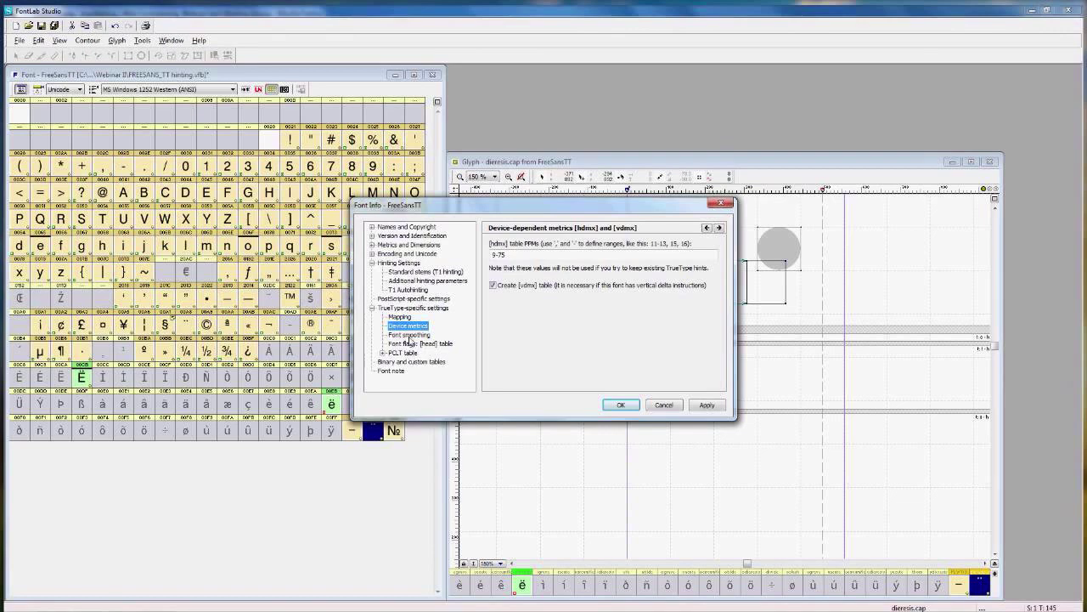
pyautogui.click(664, 406)
pyautogui.click(19, 41)
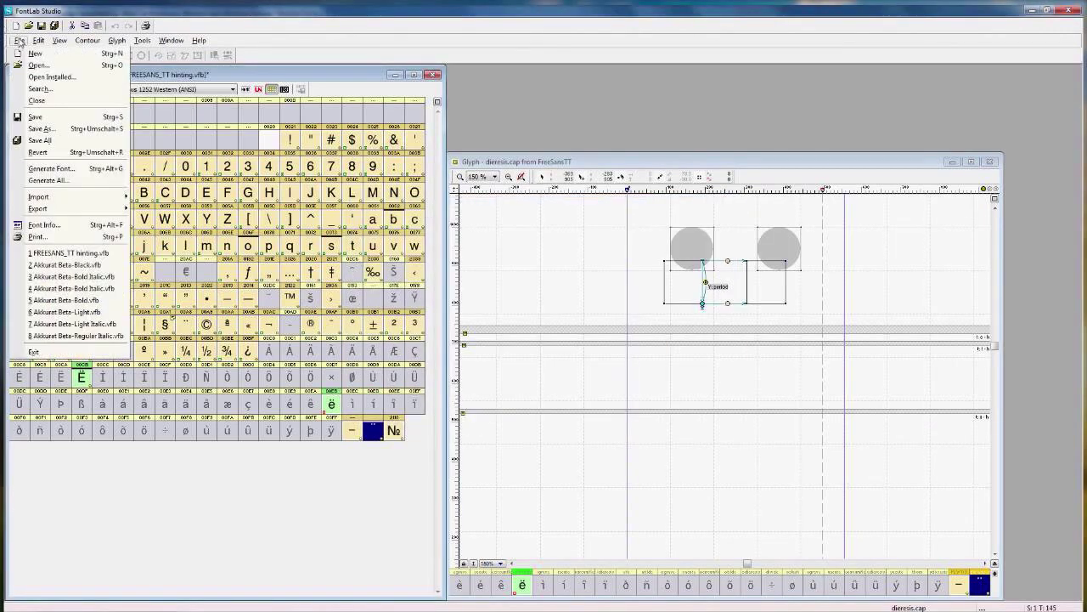
pyautogui.click(53, 168)
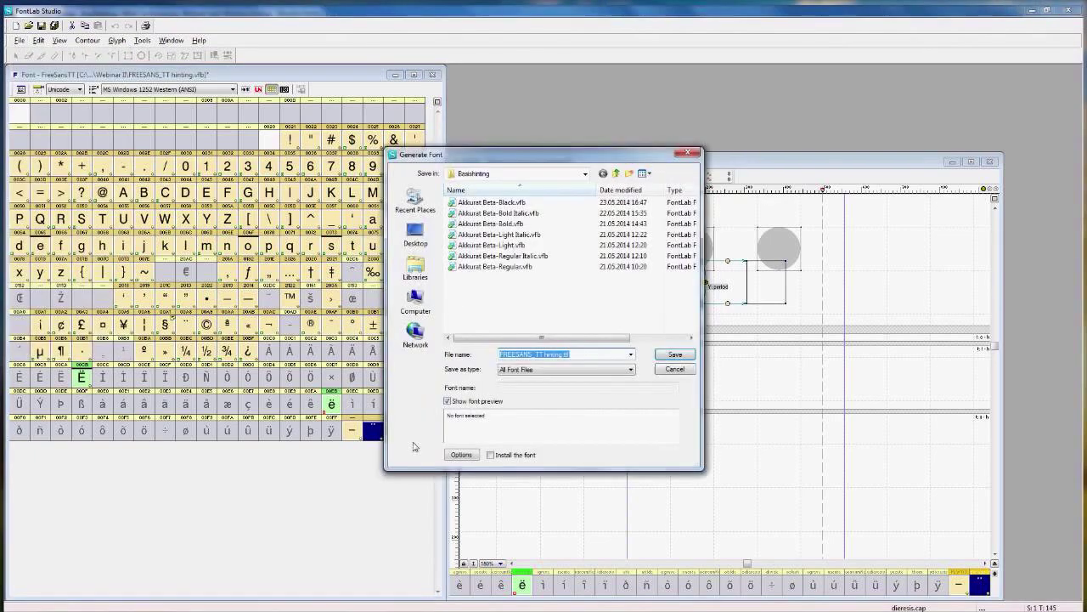
pyautogui.click(460, 456)
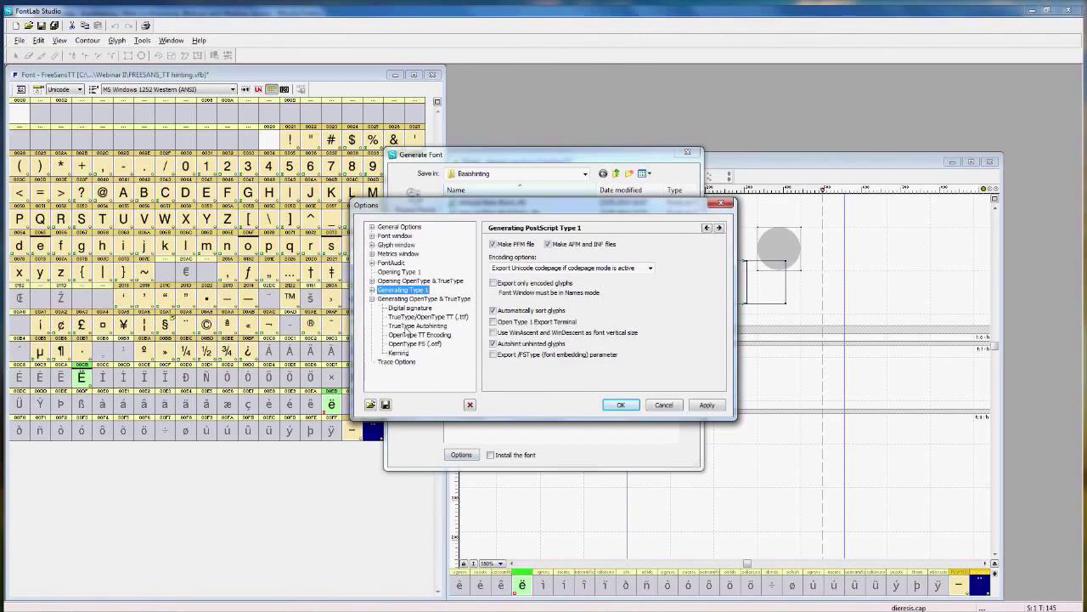
pyautogui.click(407, 327)
pyautogui.click(410, 318)
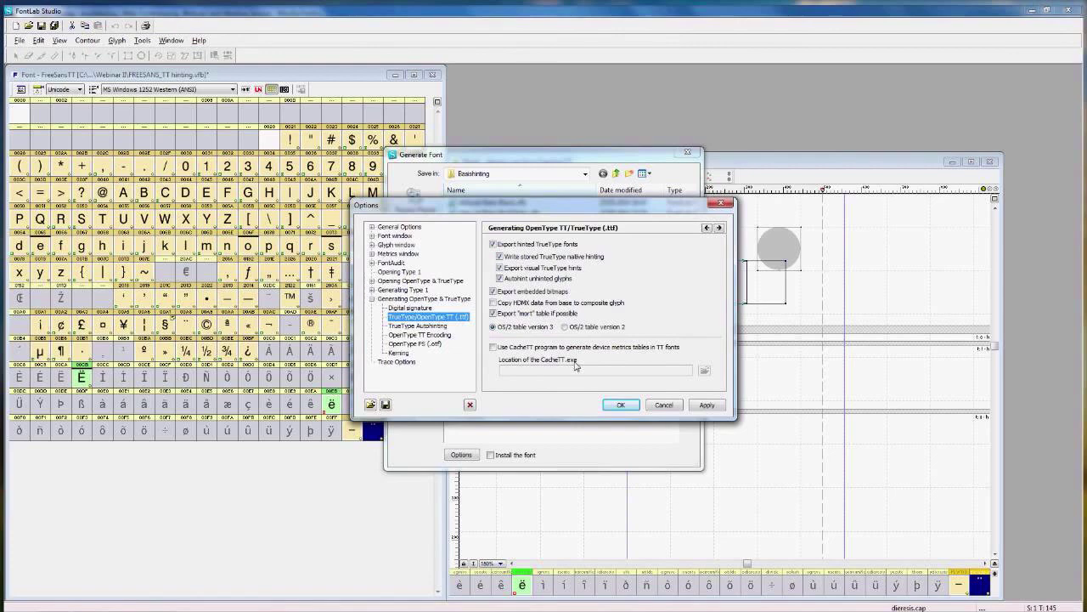
pyautogui.click(668, 407)
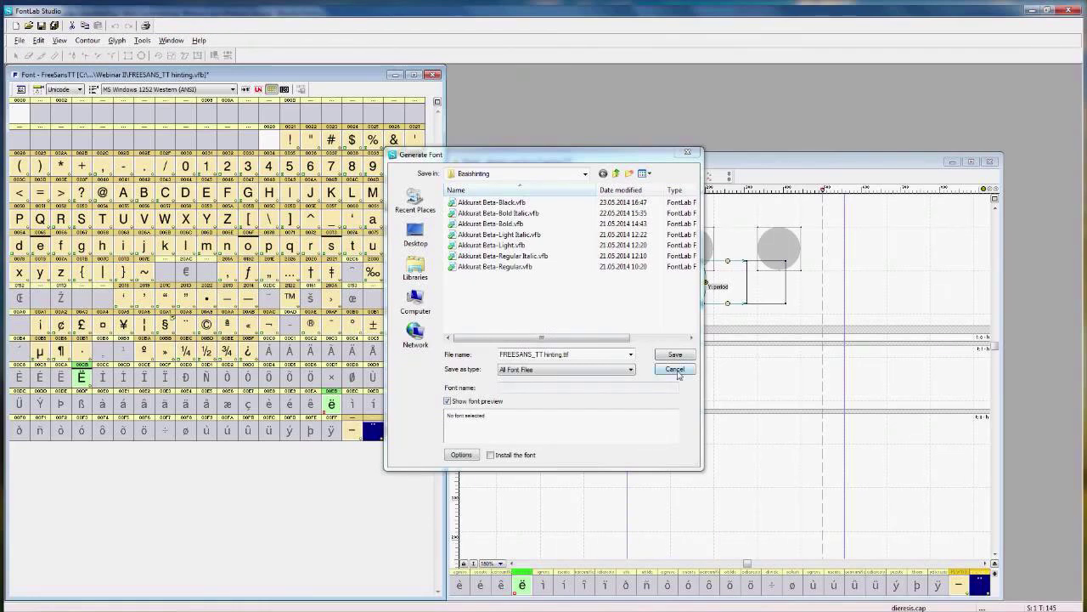
pyautogui.click(675, 370)
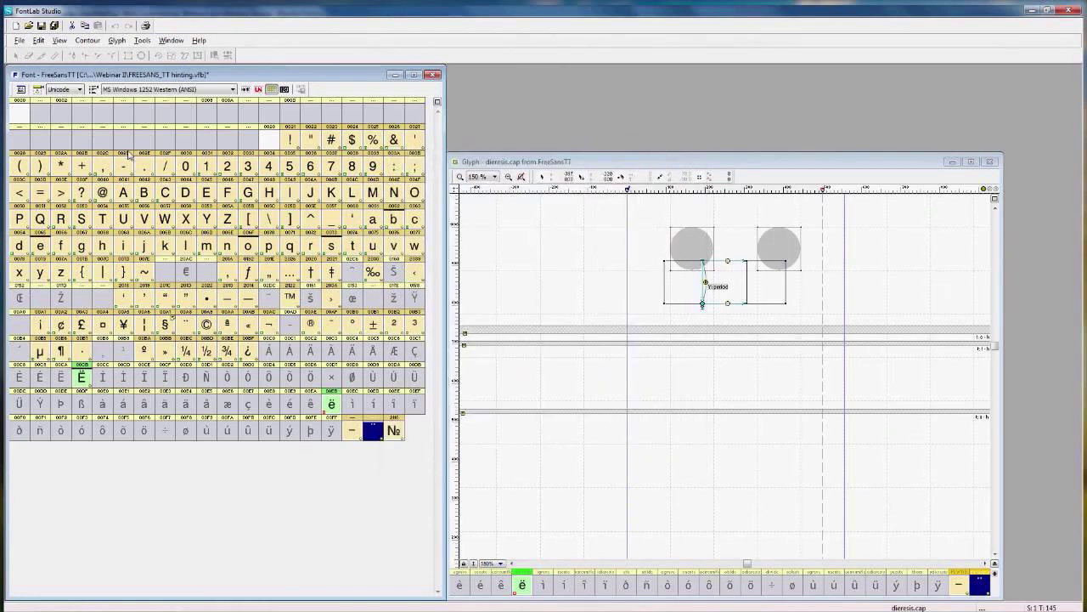
# Step: Examine the TrueType-specific metrics in the font info, particularly the [hhea] Ascender and the WinAscent fields
pyautogui.click(20, 91)
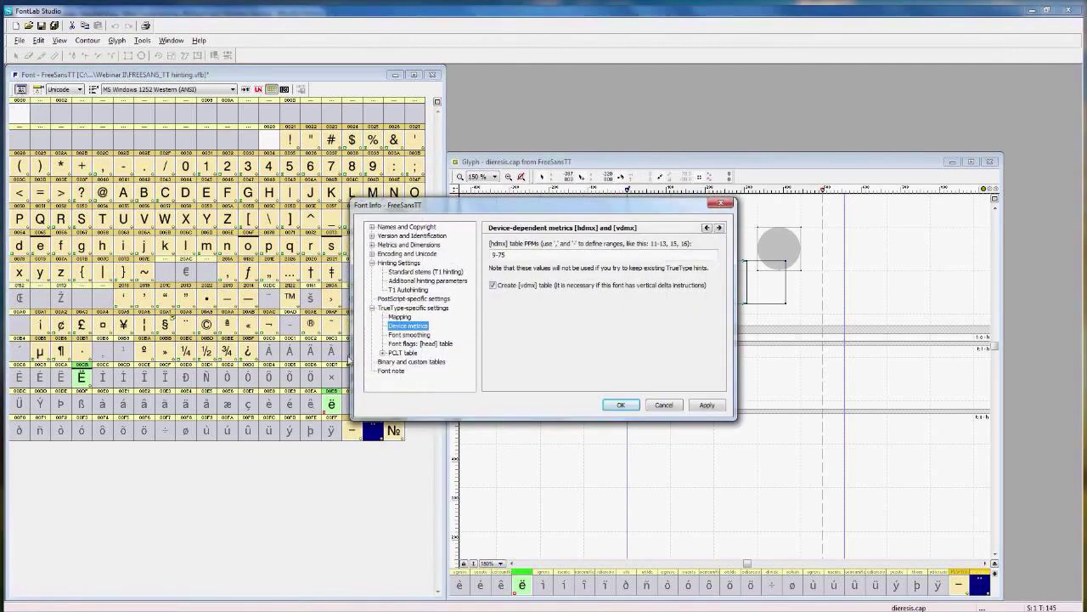
pyautogui.click(372, 245)
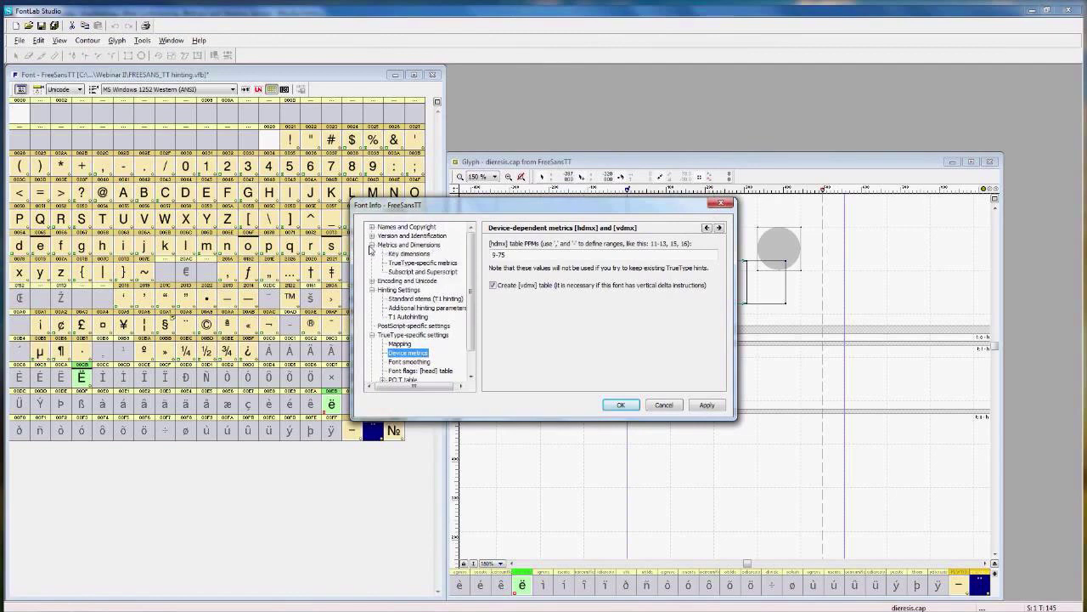
pyautogui.click(417, 263)
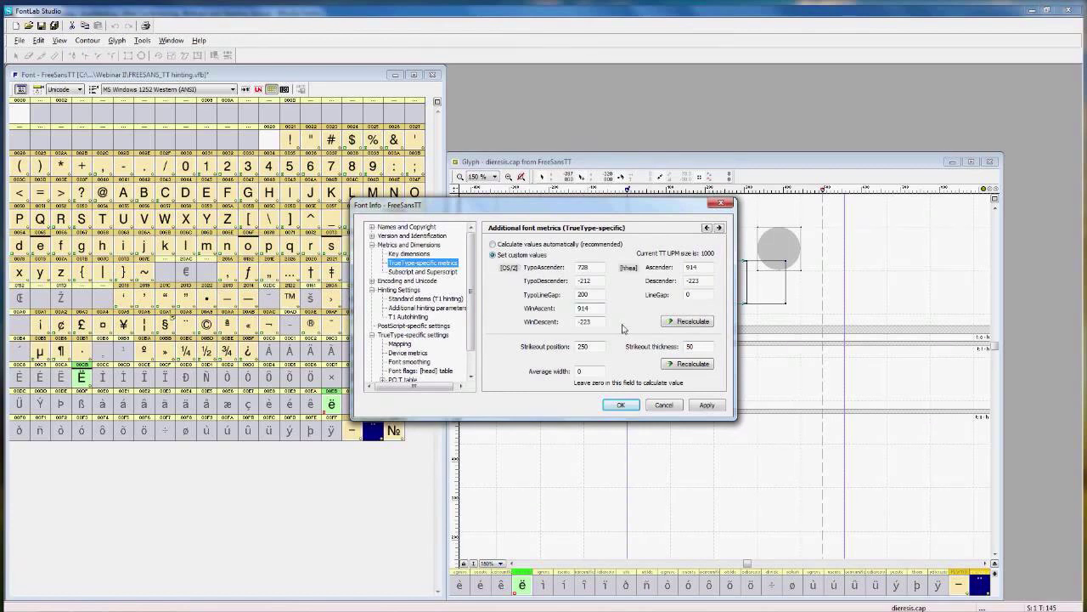
pyautogui.click(708, 269)
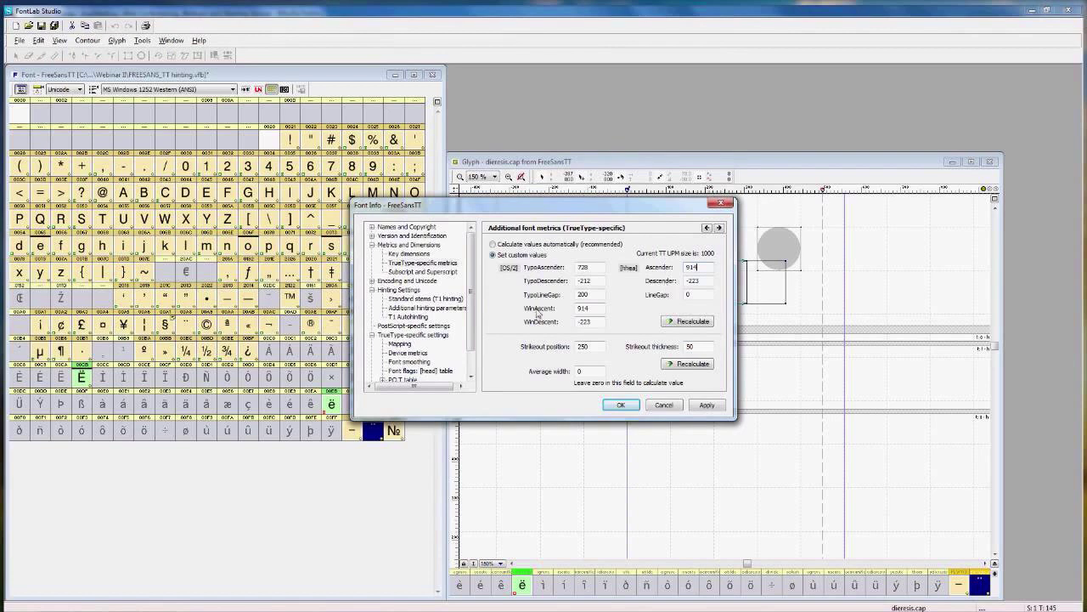
pyautogui.click(601, 311)
# Step: Check the font's UPM size and key dimensions, including the Font BBox, against the TrueType-specific ascent and descent metrics
pyautogui.click(410, 244)
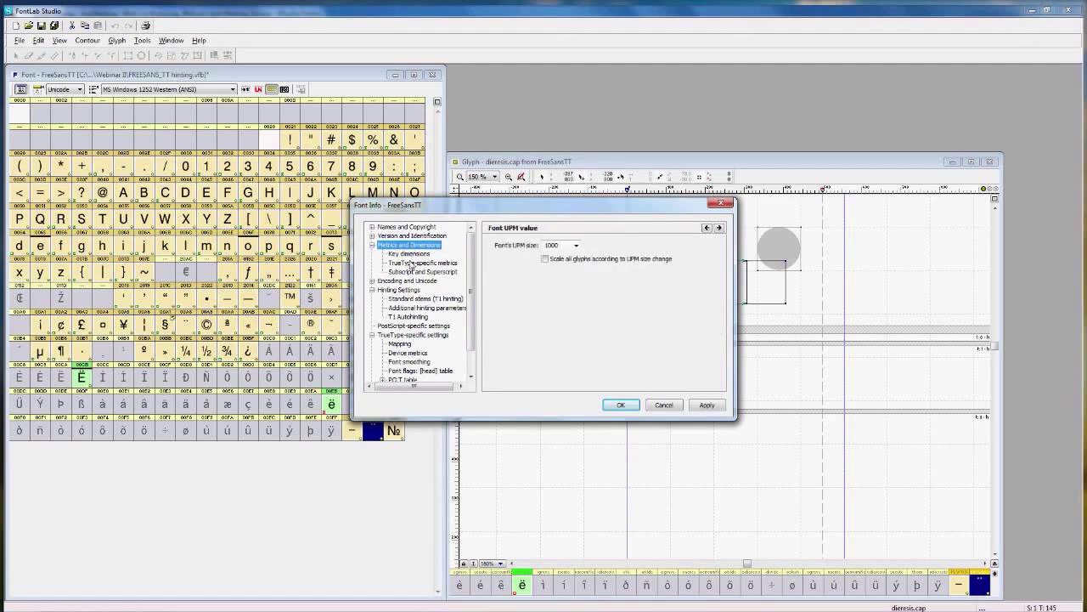
pyautogui.click(411, 255)
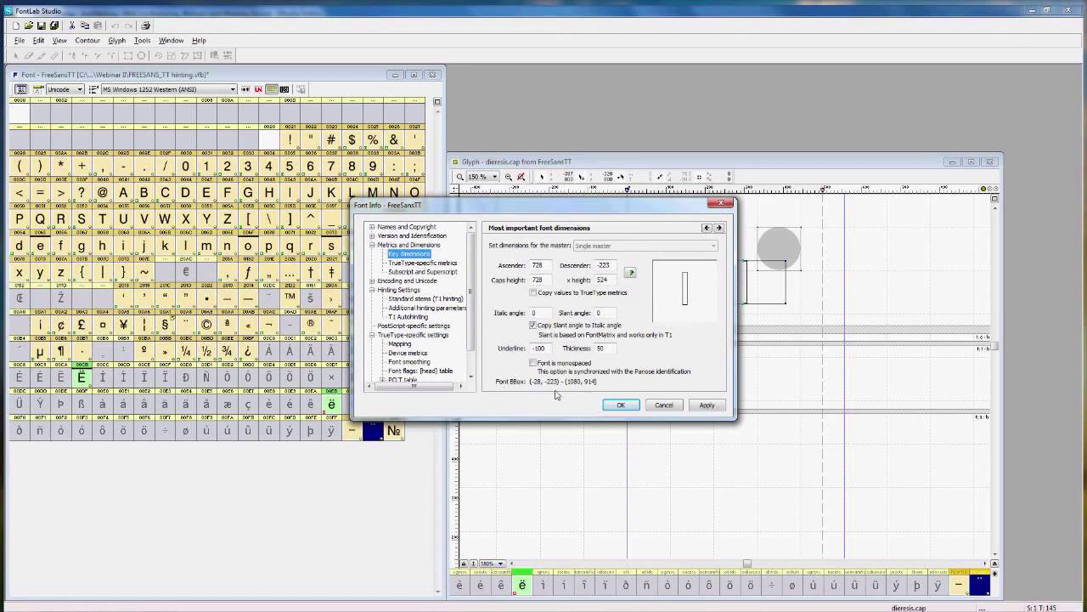
pyautogui.click(424, 264)
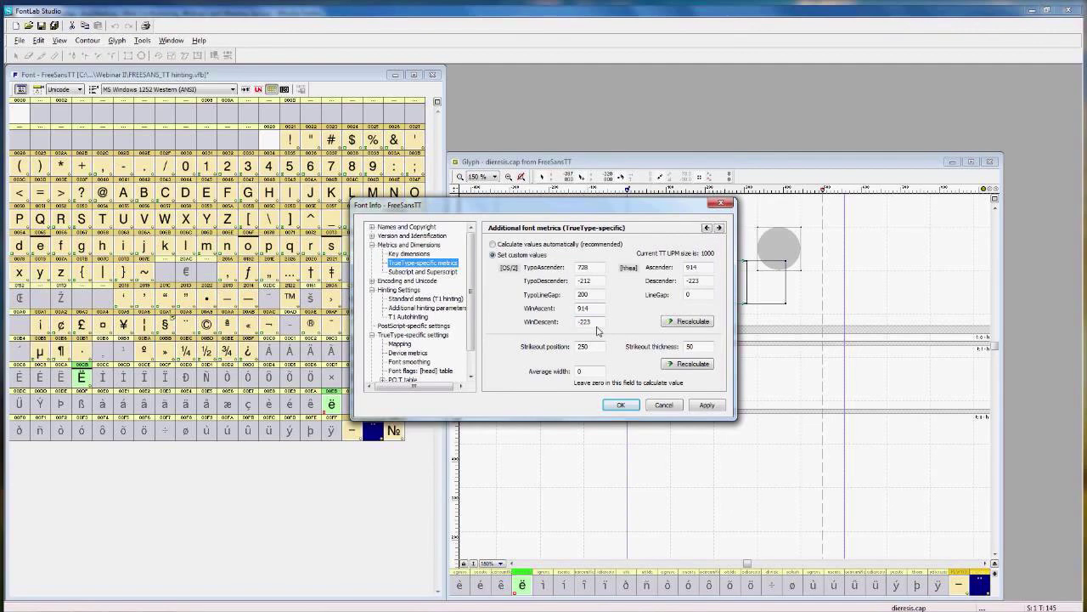
pyautogui.click(621, 406)
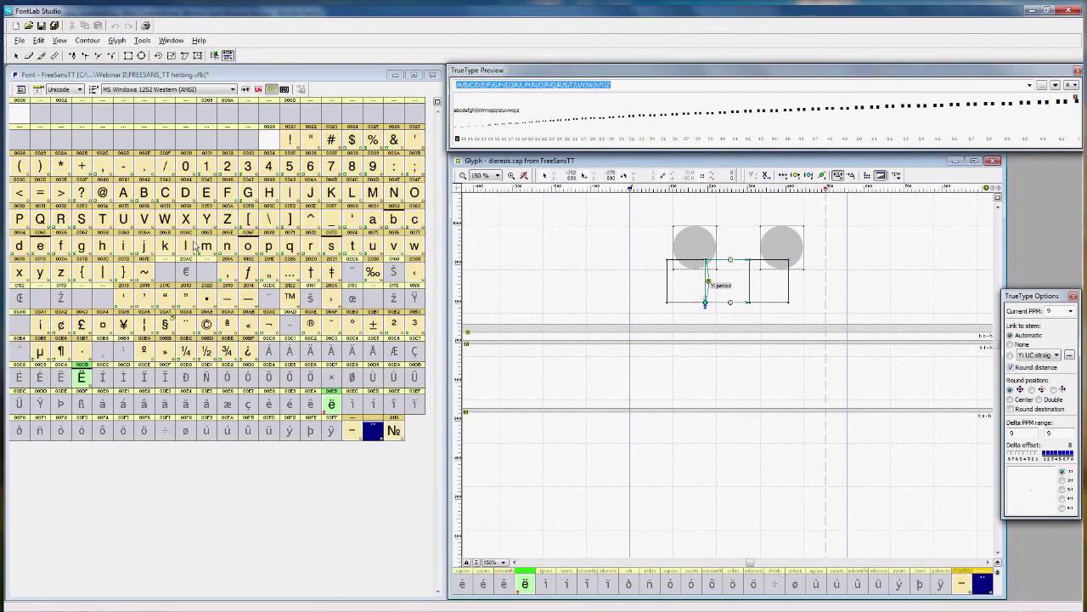
# Step: Open the letter i and, at 11 PPM in the horizontal direction, shift its right sidebearing point outward with a delta of 8
pyautogui.click(123, 245)
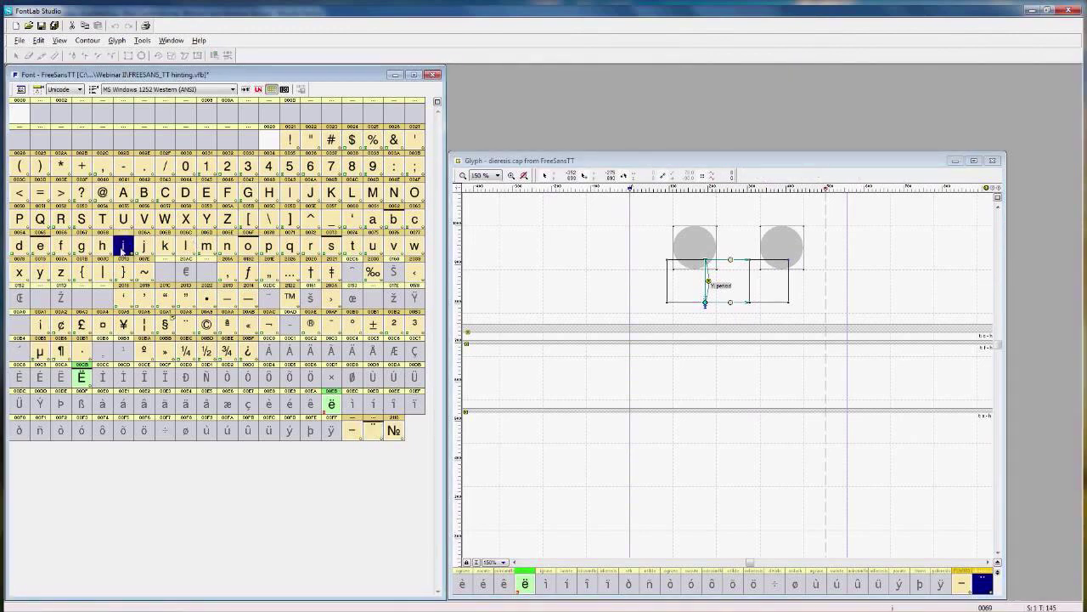
pyautogui.doubleClick(123, 246)
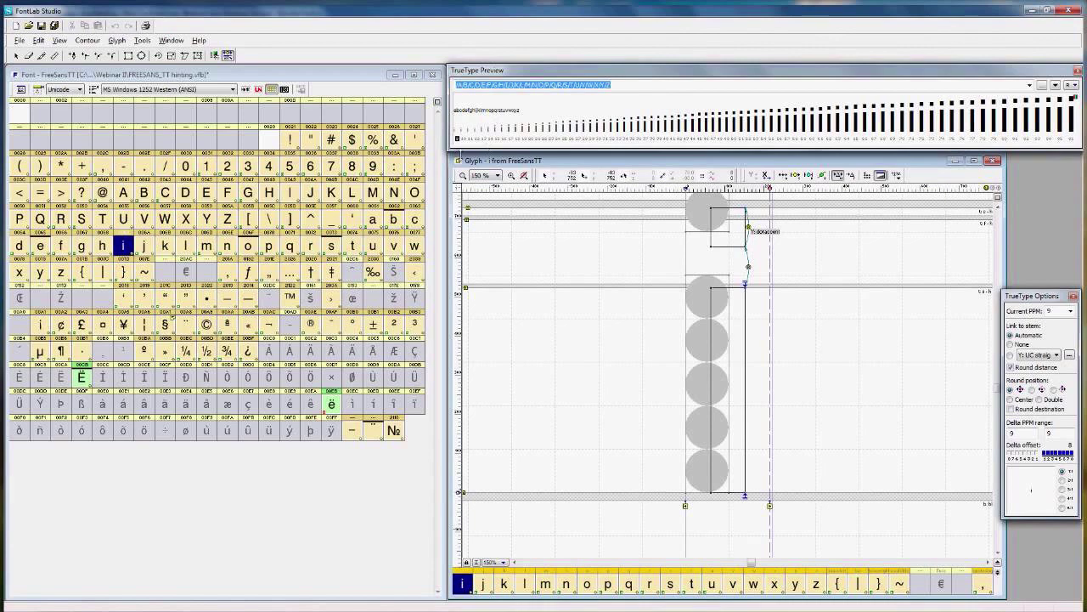
pyautogui.click(470, 138)
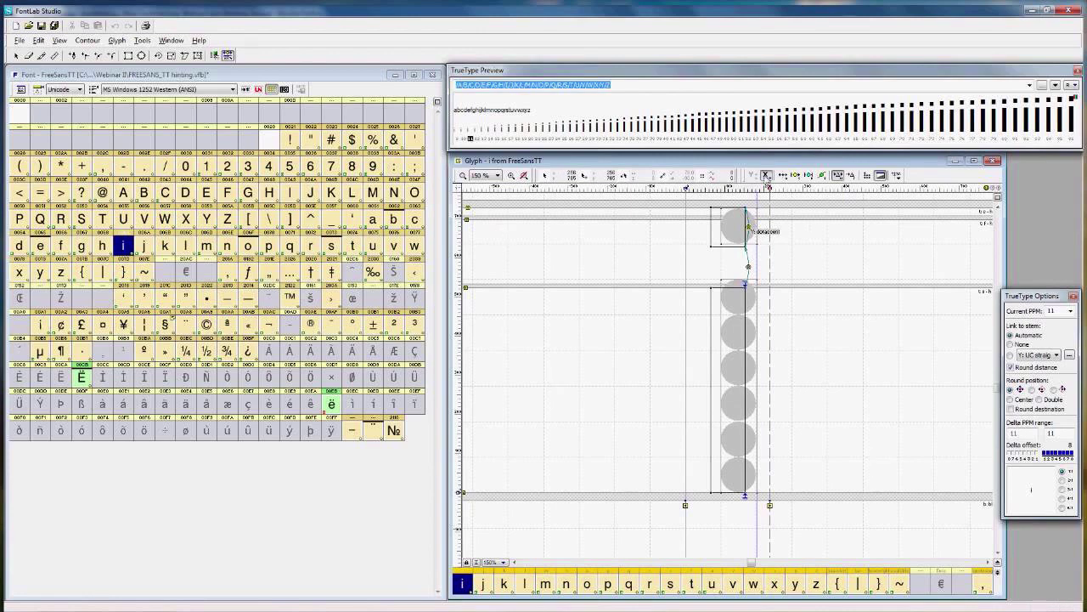
pyautogui.click(766, 175)
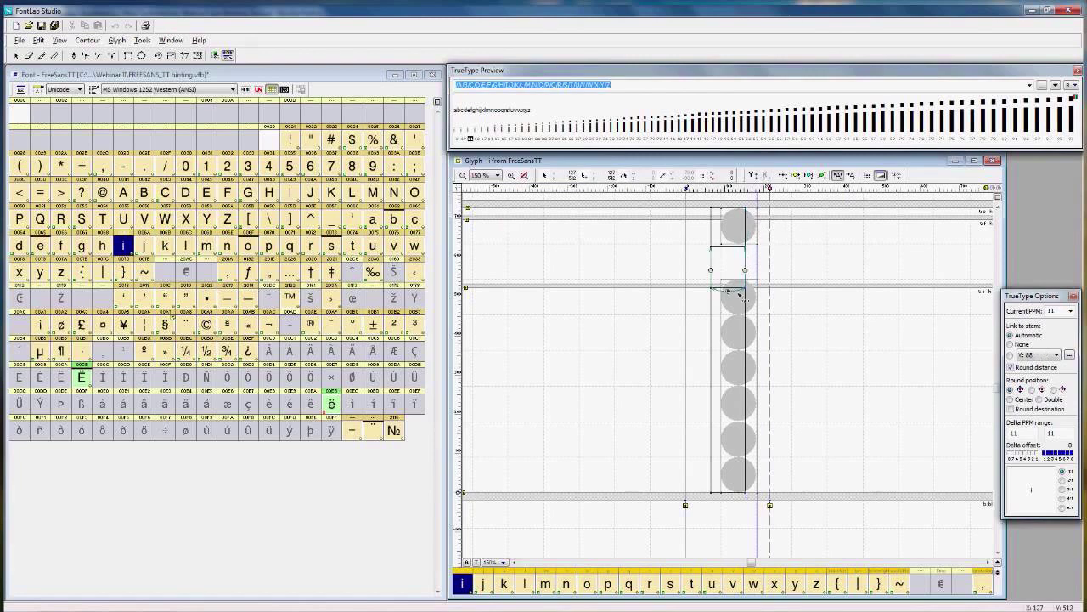
pyautogui.moveTo(717, 292); pyautogui.dragTo(751, 292)
pyautogui.click(770, 505)
pyautogui.moveTo(867, 505); pyautogui.dragTo(866, 504)
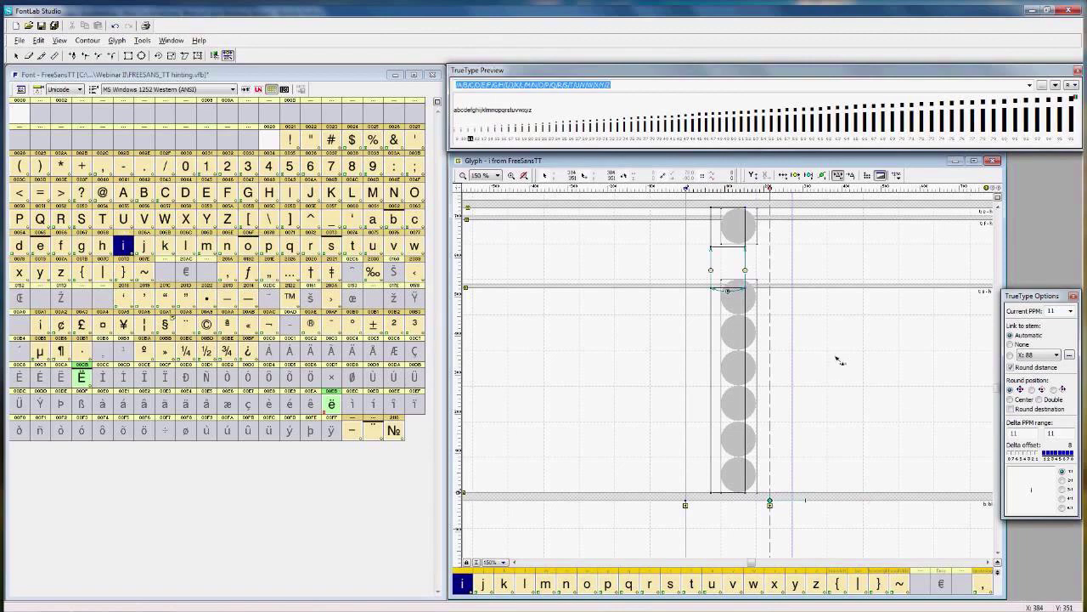
# Step: Apply the same horizontal delta of 8 at 11 PPM to the right sidebearing points of the letters j and l
pyautogui.press(']')
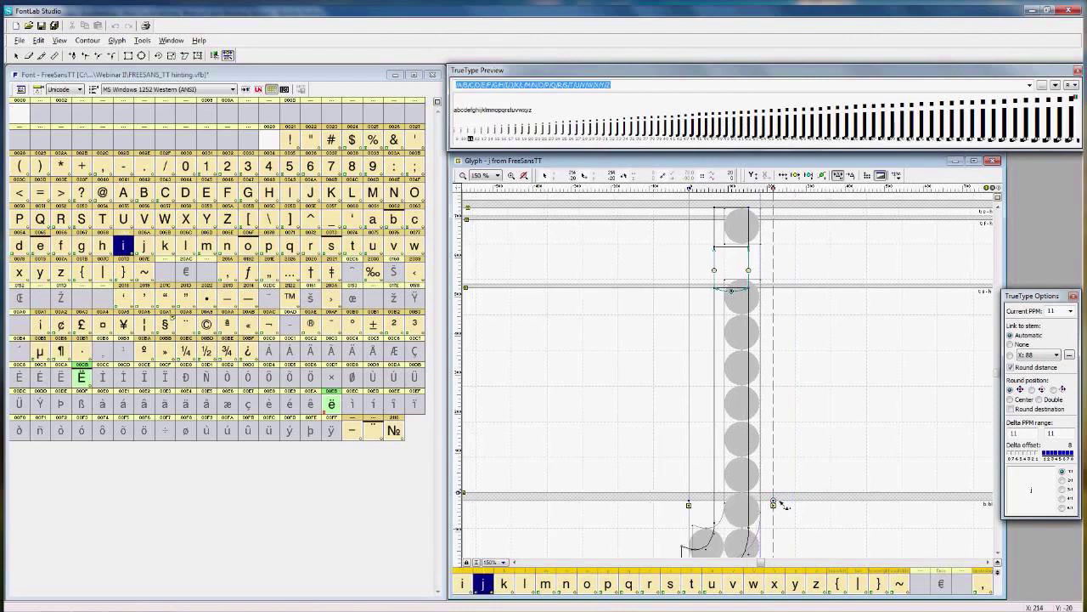
pyautogui.moveTo(781, 505); pyautogui.dragTo(841, 507)
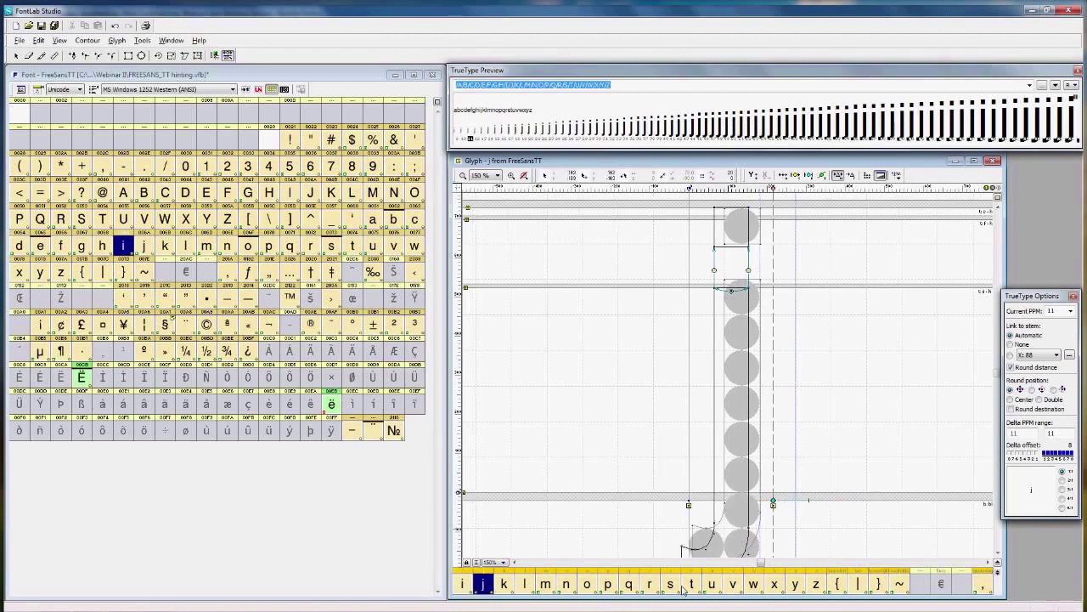
pyautogui.click(525, 583)
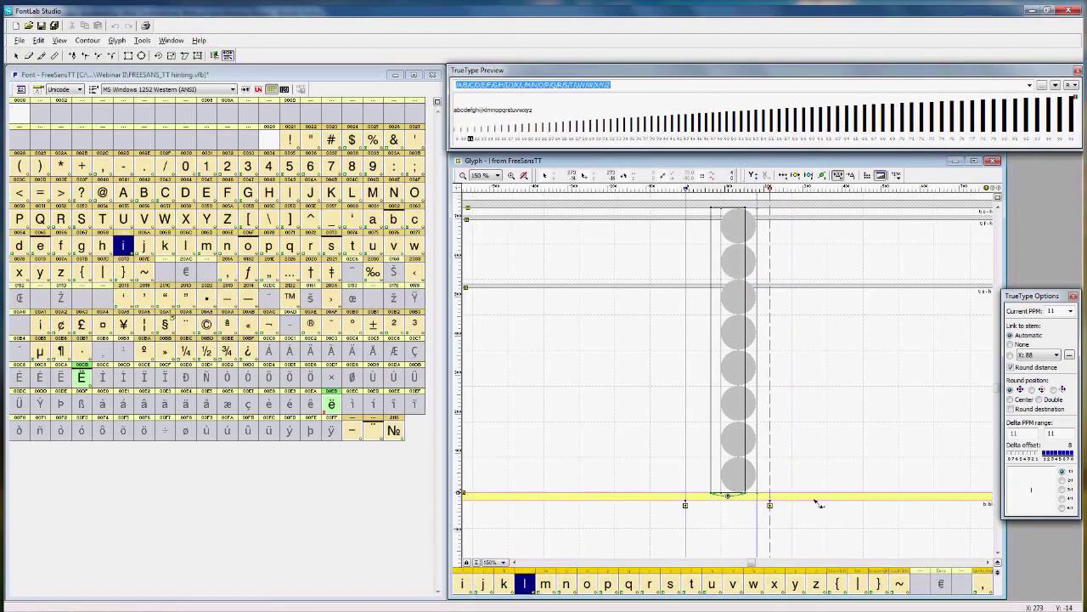
pyautogui.moveTo(771, 506); pyautogui.dragTo(847, 504)
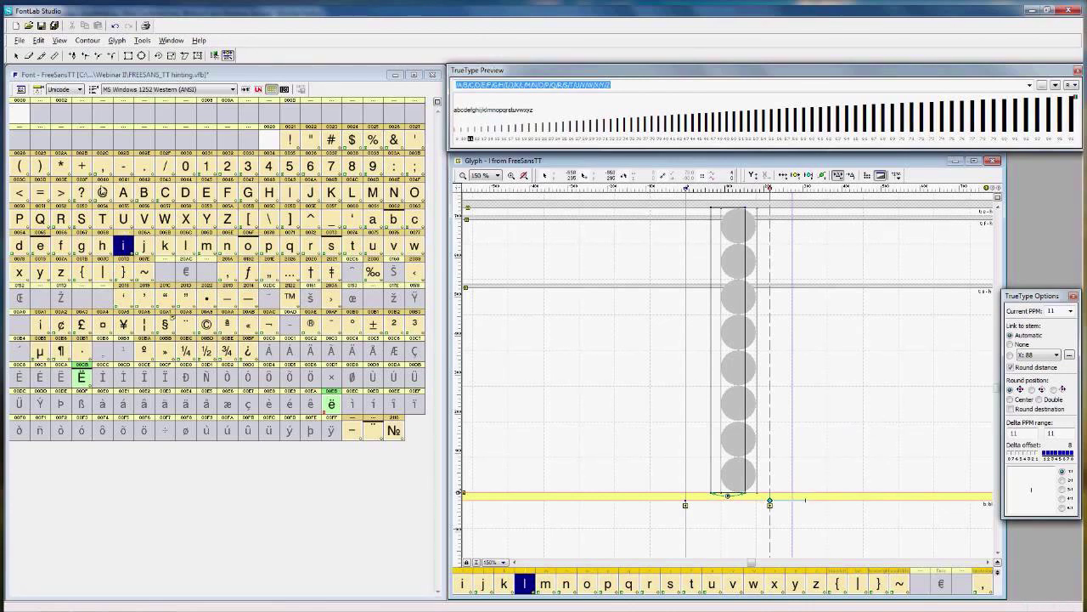
# Step: Open the letter h for outline editing and lower the upper-left node of its ascender by 20 units to slant the stem end
pyautogui.click(123, 192)
pyautogui.click(145, 247)
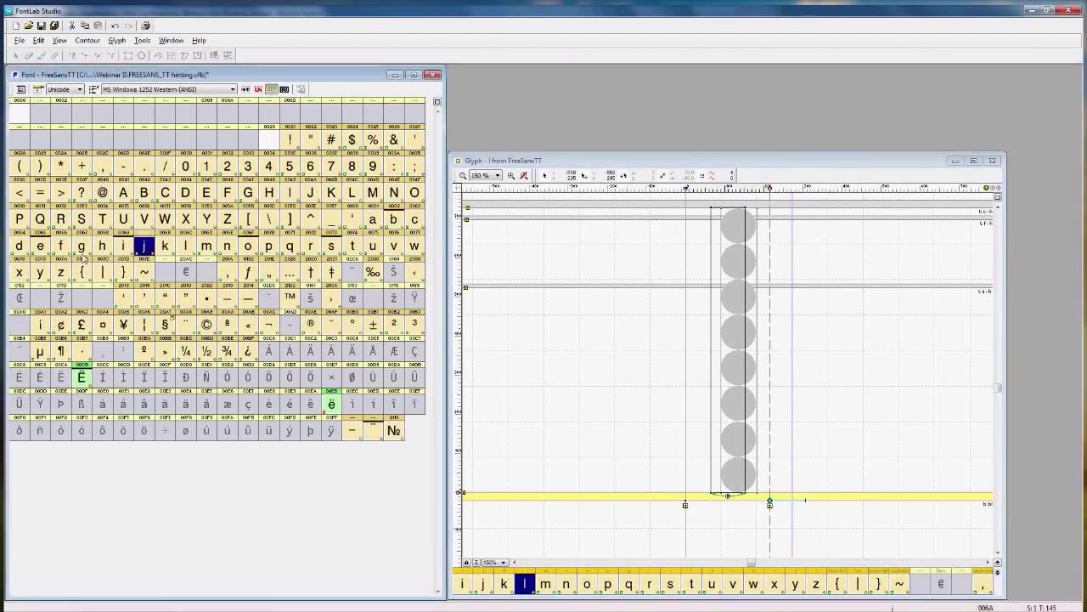
pyautogui.click(102, 246)
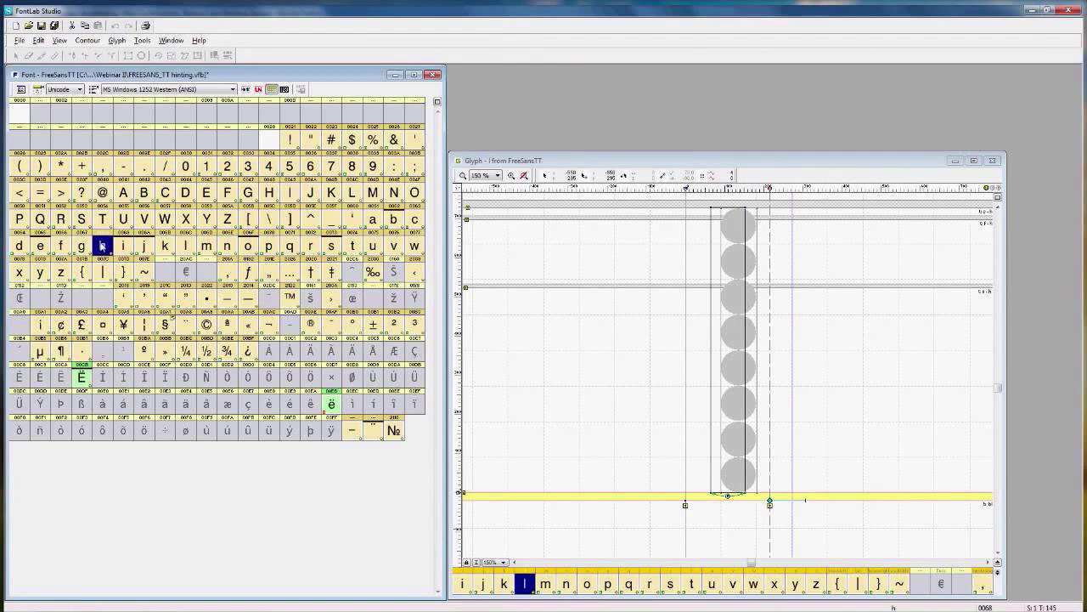
pyautogui.doubleClick(102, 246)
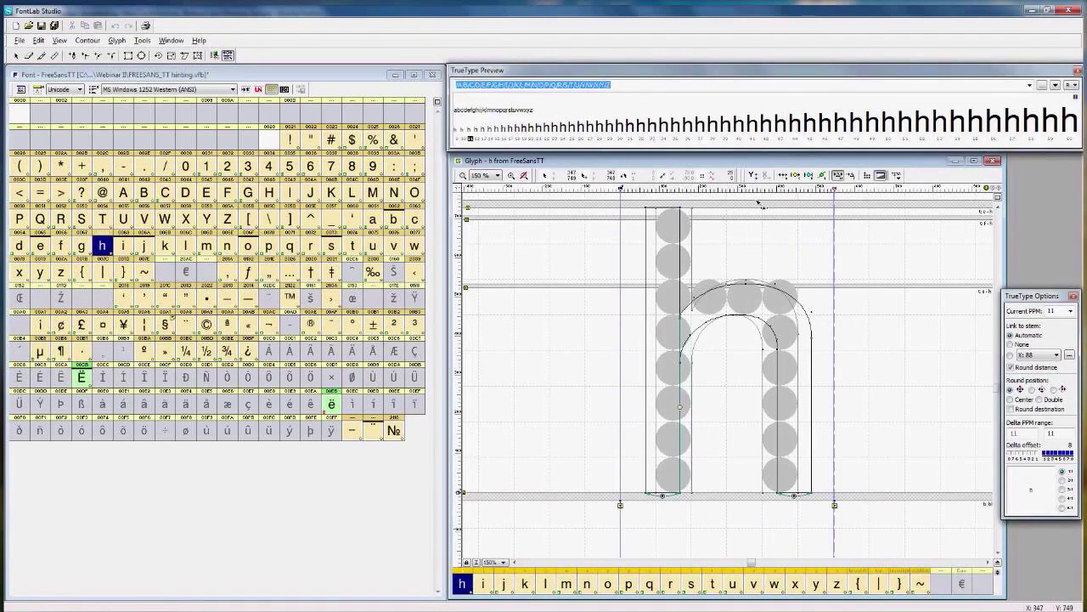
pyautogui.click(15, 57)
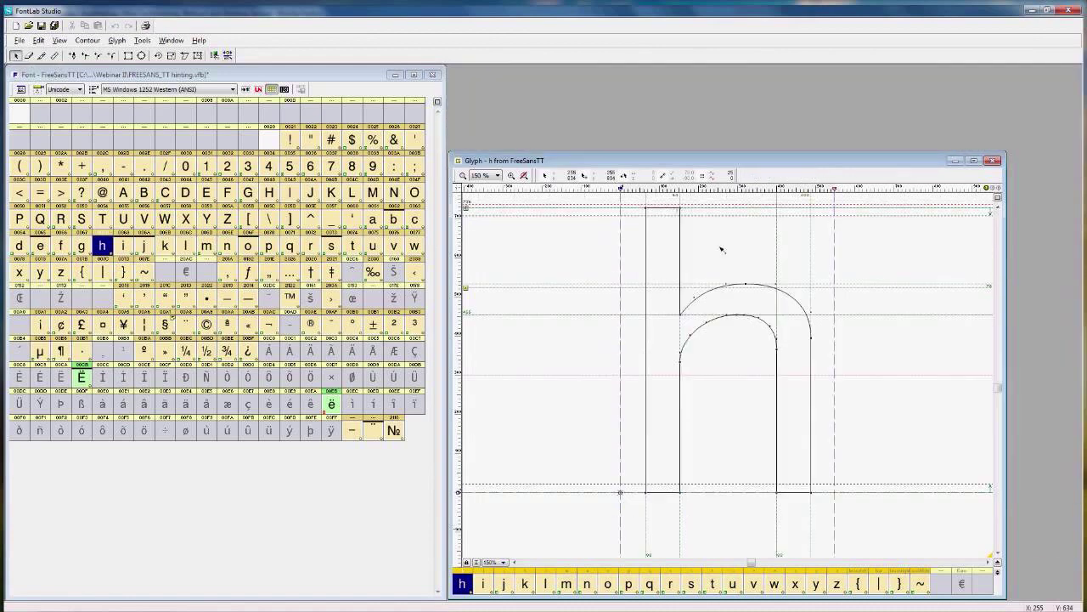
pyautogui.click(998, 210)
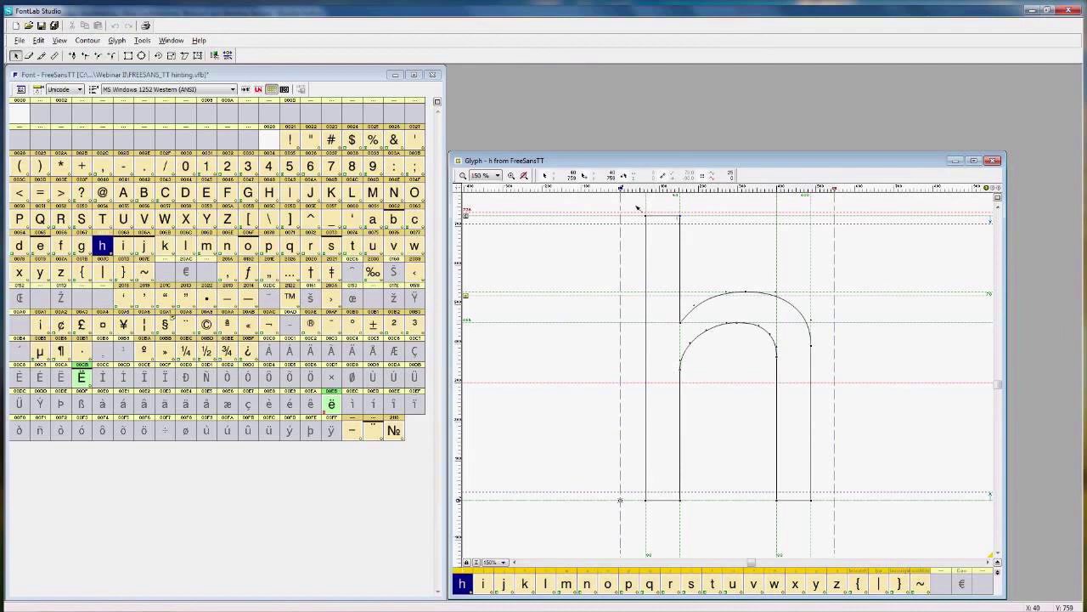
pyautogui.moveTo(635, 204); pyautogui.dragTo(667, 240)
pyautogui.hotkey('shift', 'Down')
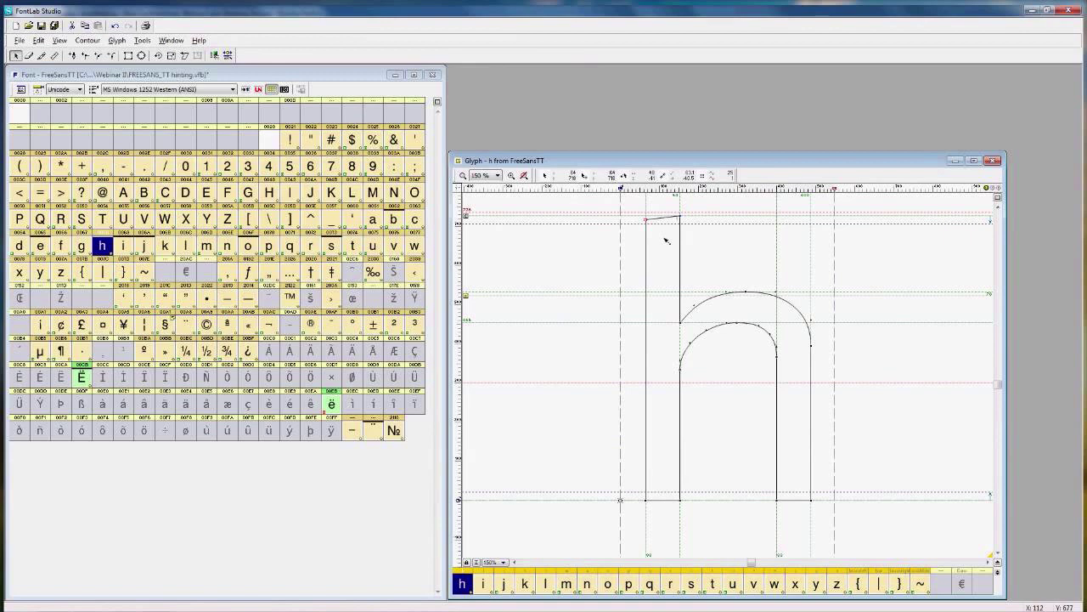
pyautogui.hotkey('shift', 'Down')
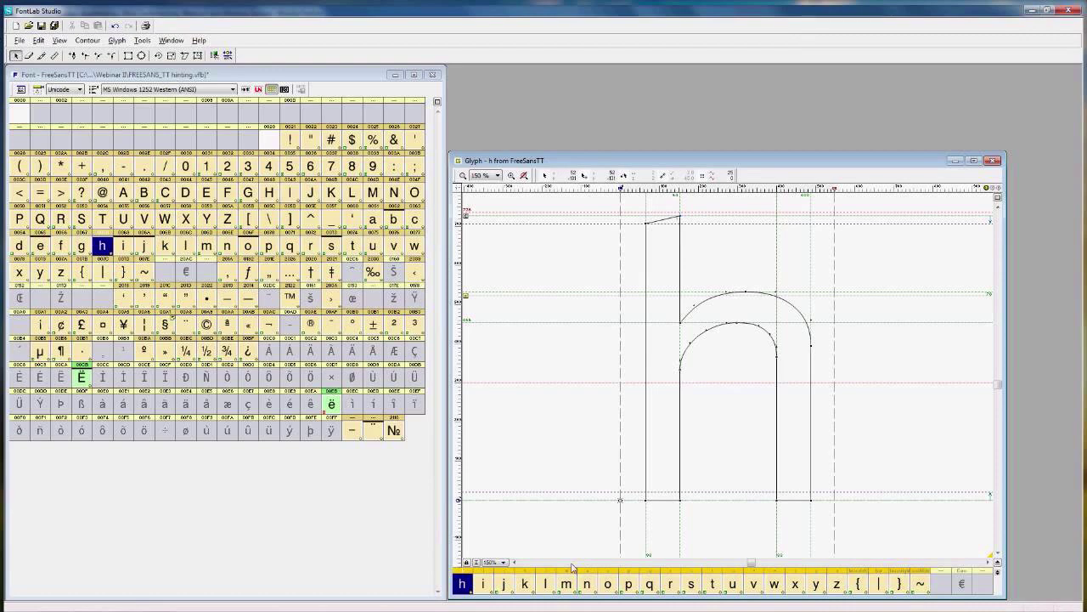
# Step: Slant the ascender end of the letter k by lowering its upper-left node 20 units
pyautogui.click(524, 583)
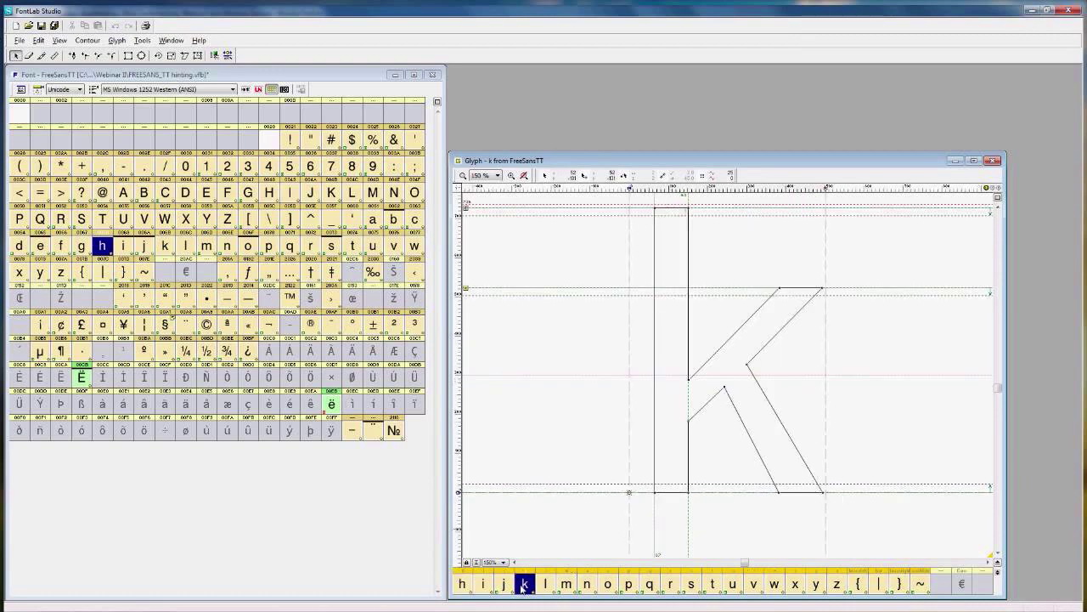
pyautogui.click(654, 207)
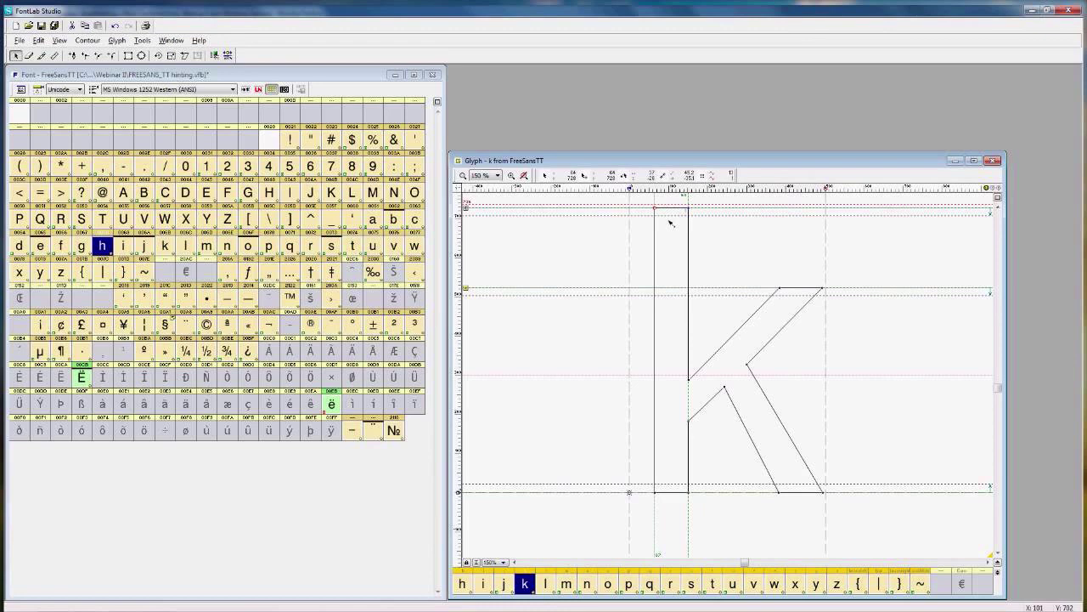
pyautogui.hotkey('shift', 'Down')
pyautogui.hotkey('shift', 'Down')
pyautogui.click(738, 233)
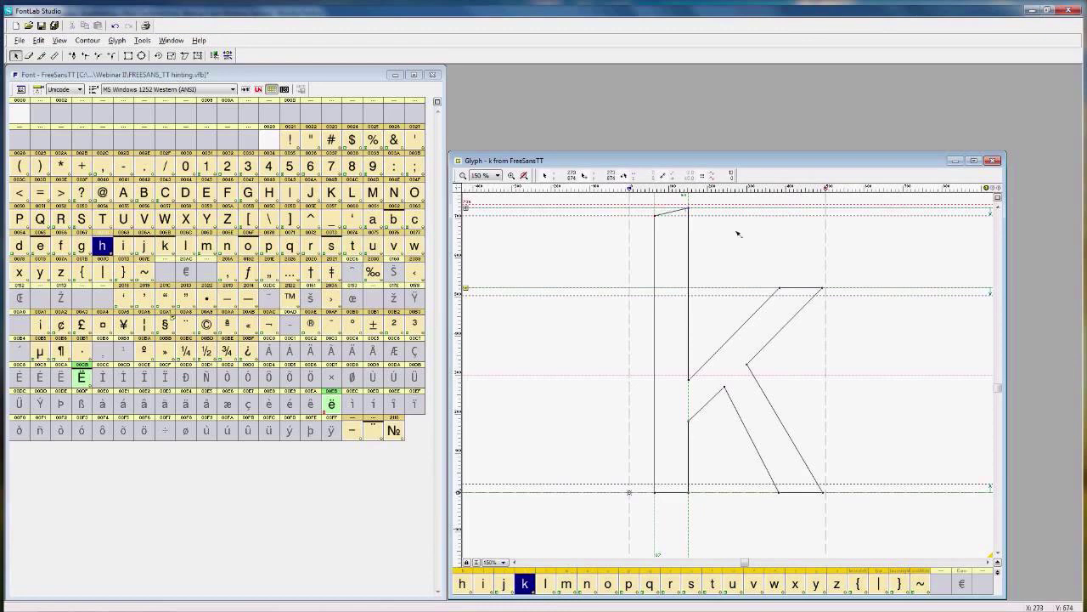
# Step: Slant the upper end of the letter l by lowering its upper-left node 20 units
pyautogui.click(713, 584)
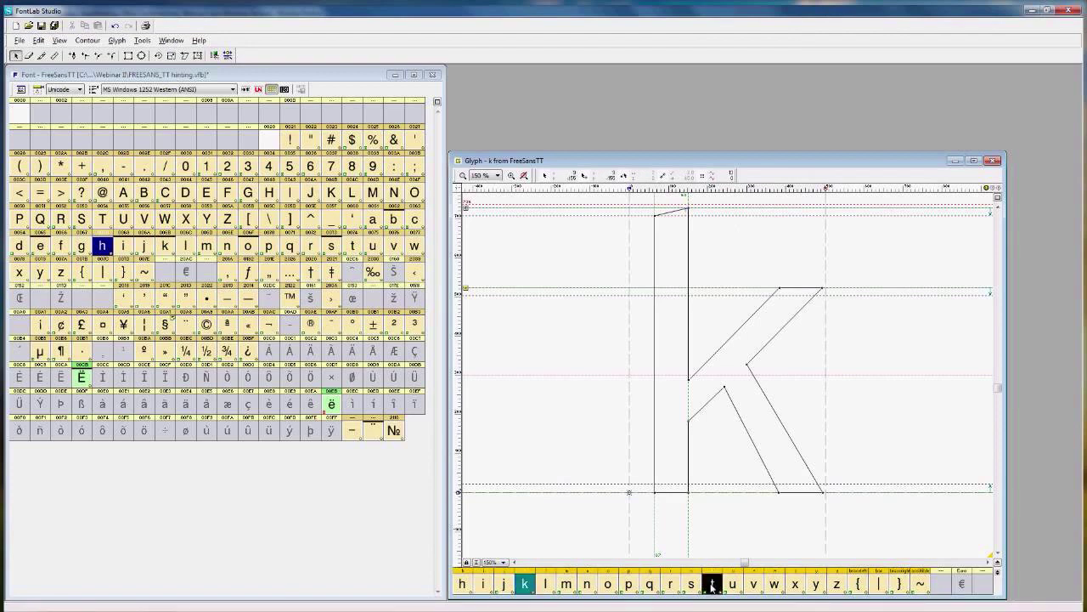
pyautogui.click(548, 584)
pyautogui.doubleClick(548, 585)
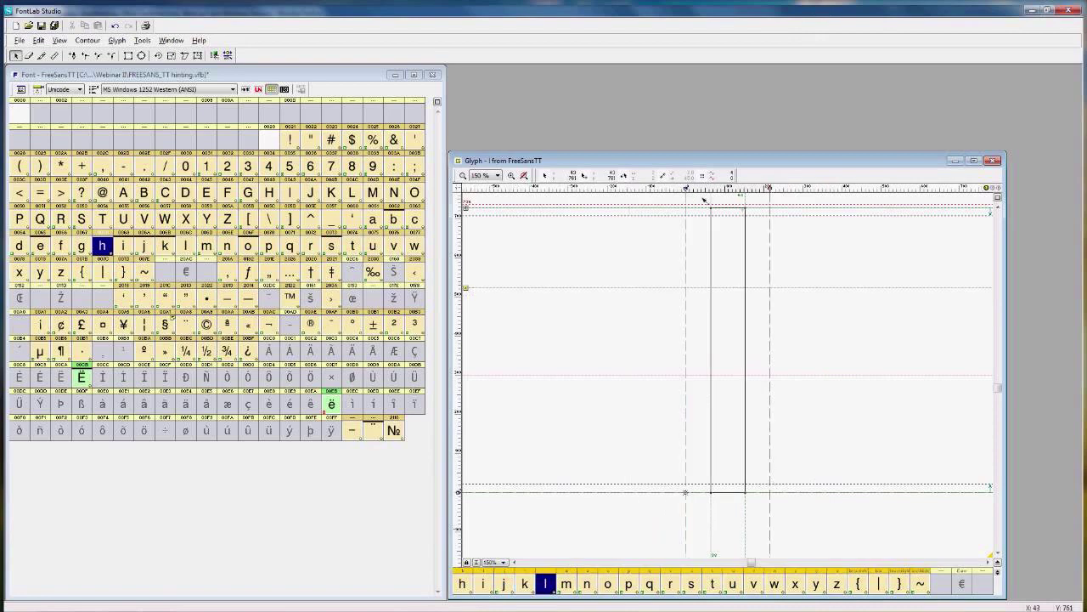
pyautogui.moveTo(725, 223); pyautogui.dragTo(728, 226)
pyautogui.hotkey('shift', 'Down')
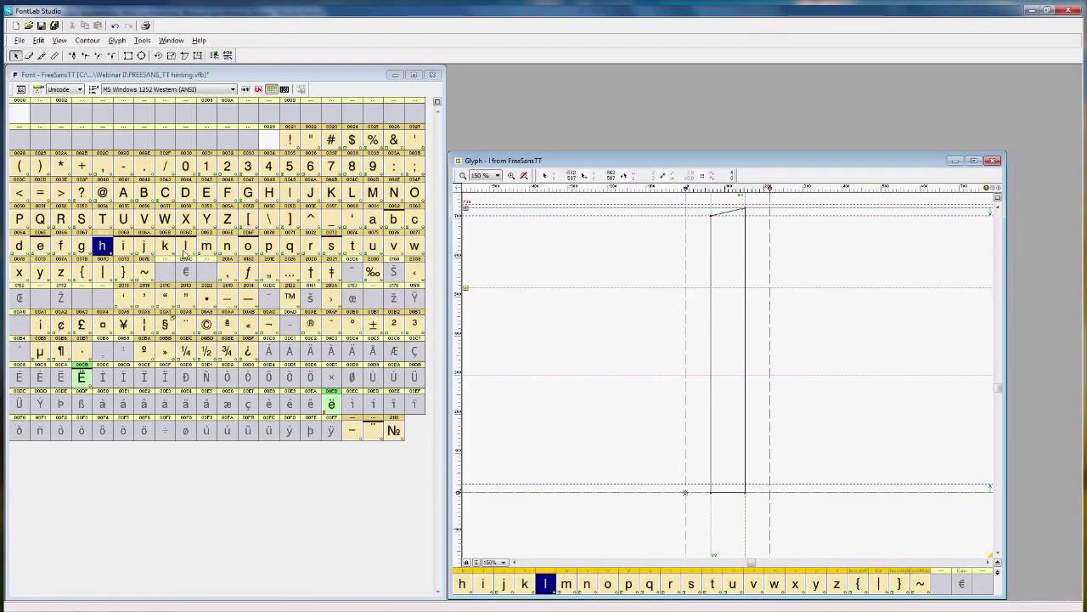
# Step: Return to TrueType hinting for the letter l and add a vertical link between the two nodes of its slanted end
pyautogui.click(186, 248)
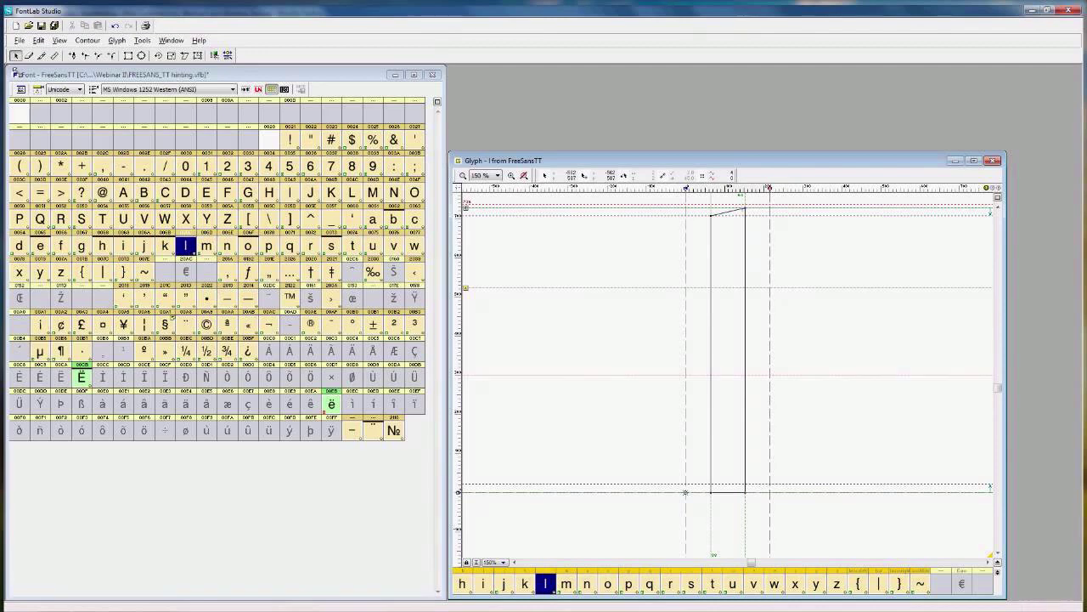
pyautogui.click(228, 56)
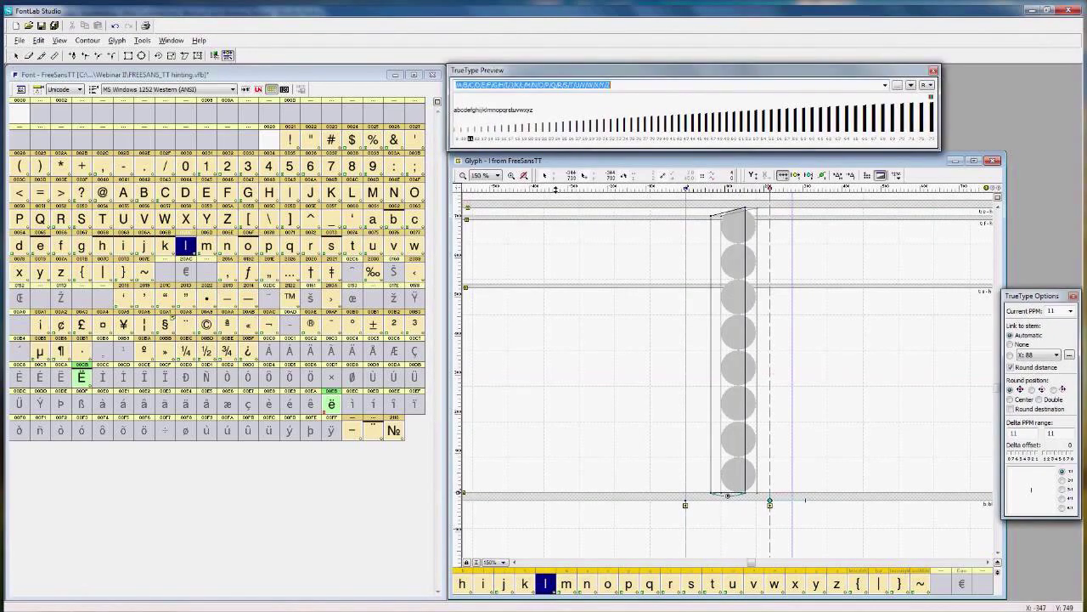
pyautogui.click(752, 175)
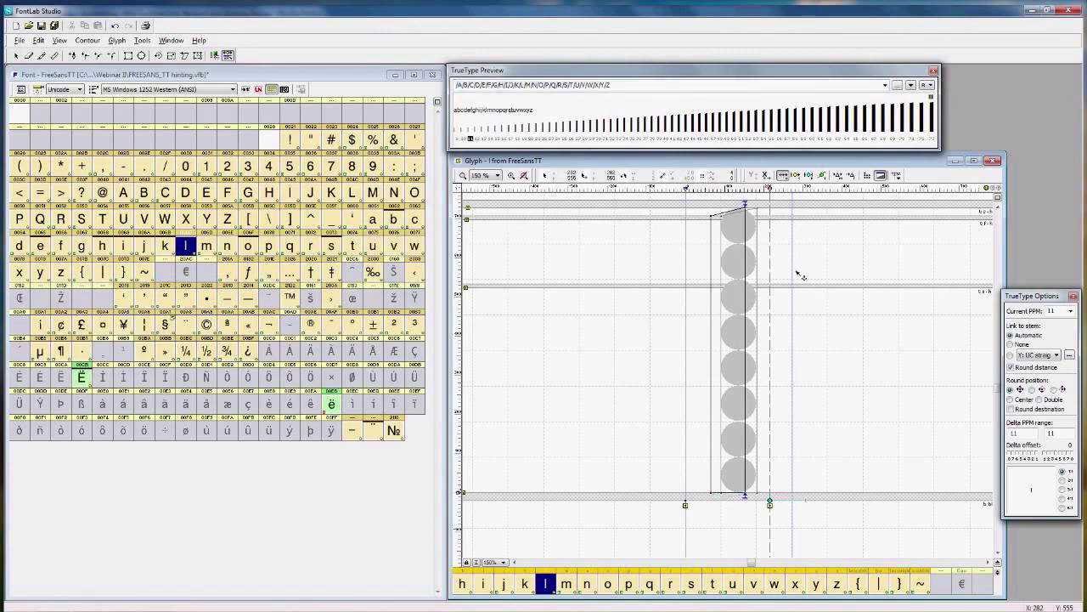
pyautogui.press('d')
pyautogui.click(712, 217)
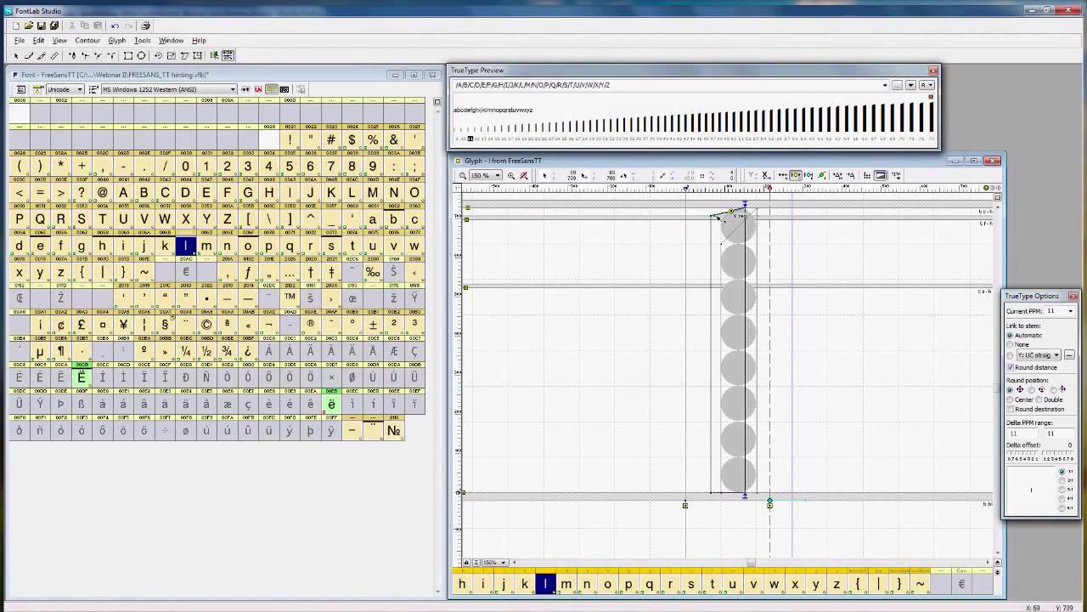
# Step: Add a Y-direction stem named "Y: term" with width 20 to the hinting options, and reassign the stems in the letter l
pyautogui.click(1069, 355)
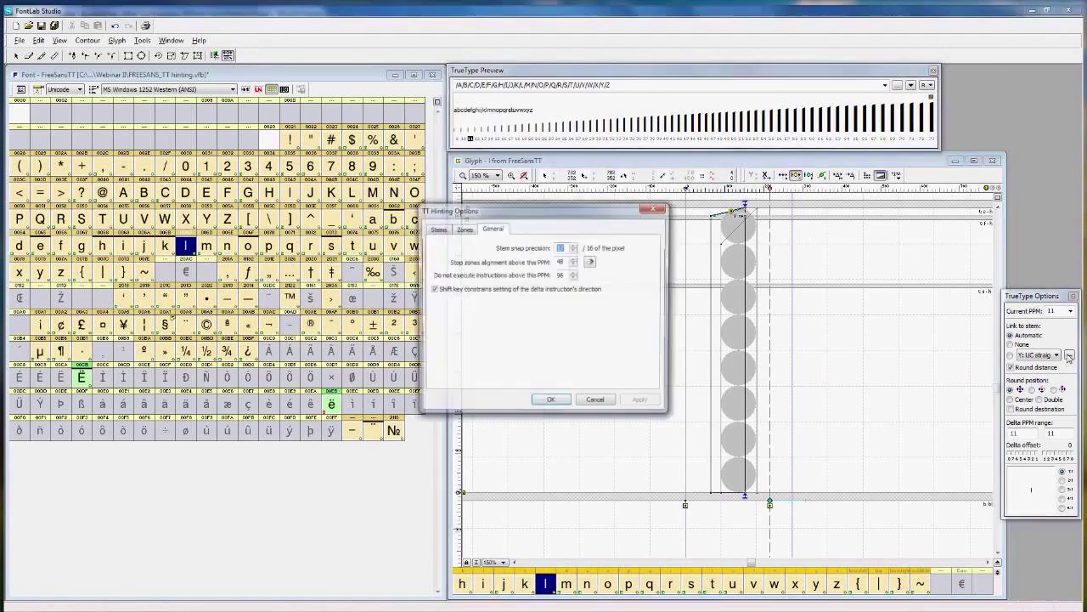
pyautogui.click(436, 229)
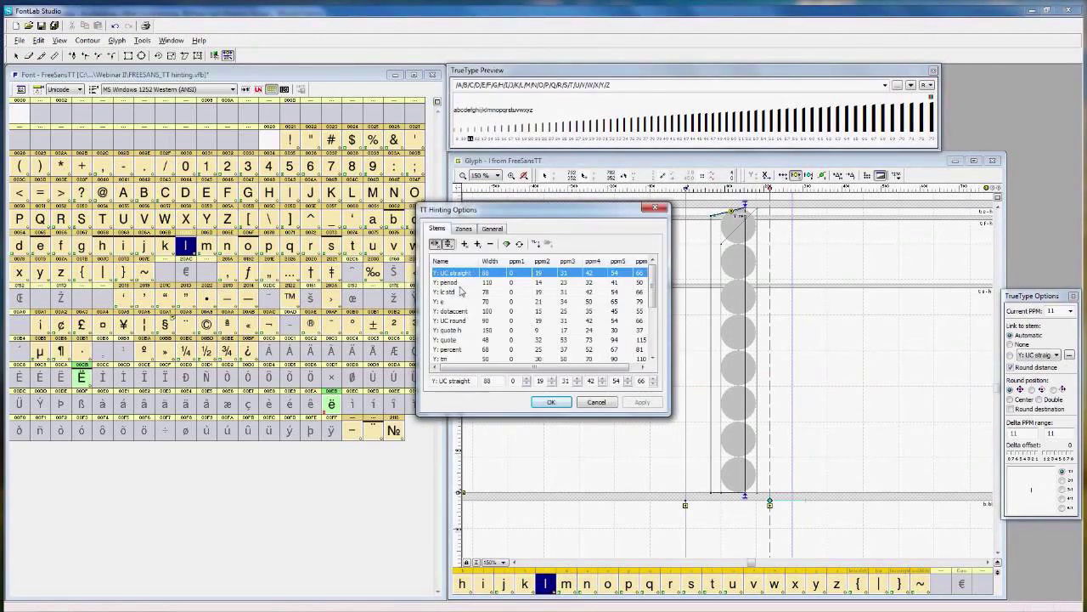
pyautogui.click(476, 244)
pyautogui.click(654, 340)
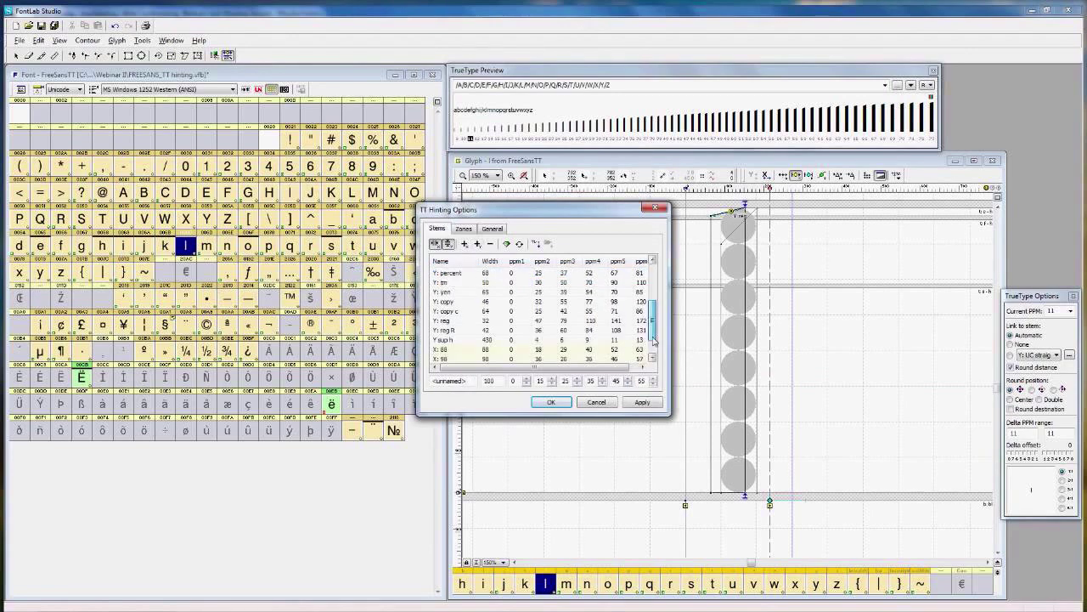
pyautogui.click(499, 384)
pyautogui.doubleClick(500, 384)
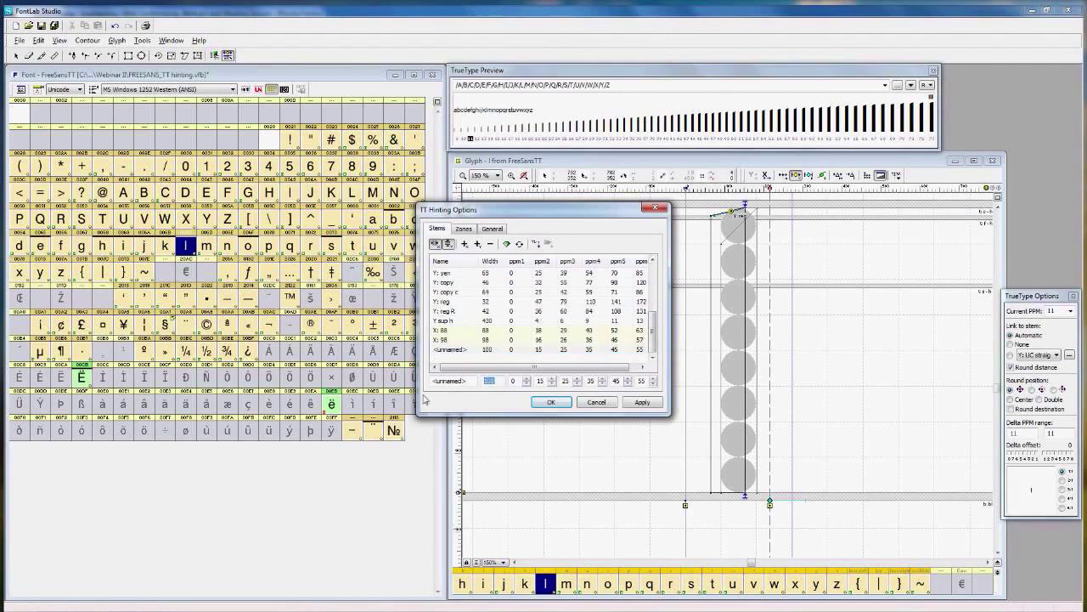
pyautogui.write('20')
pyautogui.hotkey('shift', 'Tab')
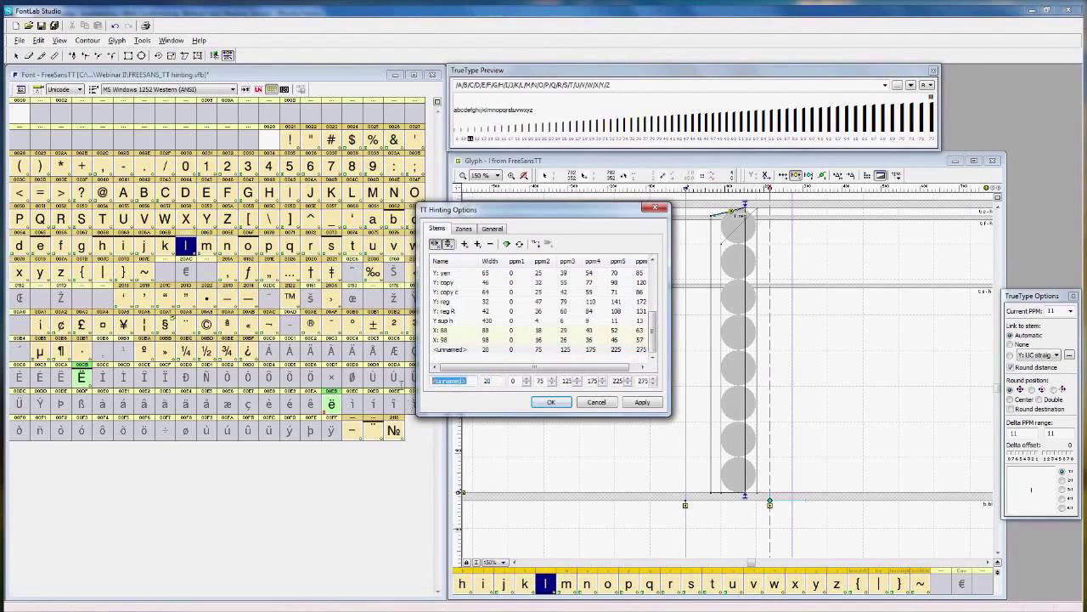
pyautogui.write('Y: term')
pyautogui.click(552, 404)
pyautogui.rightClick(652, 254)
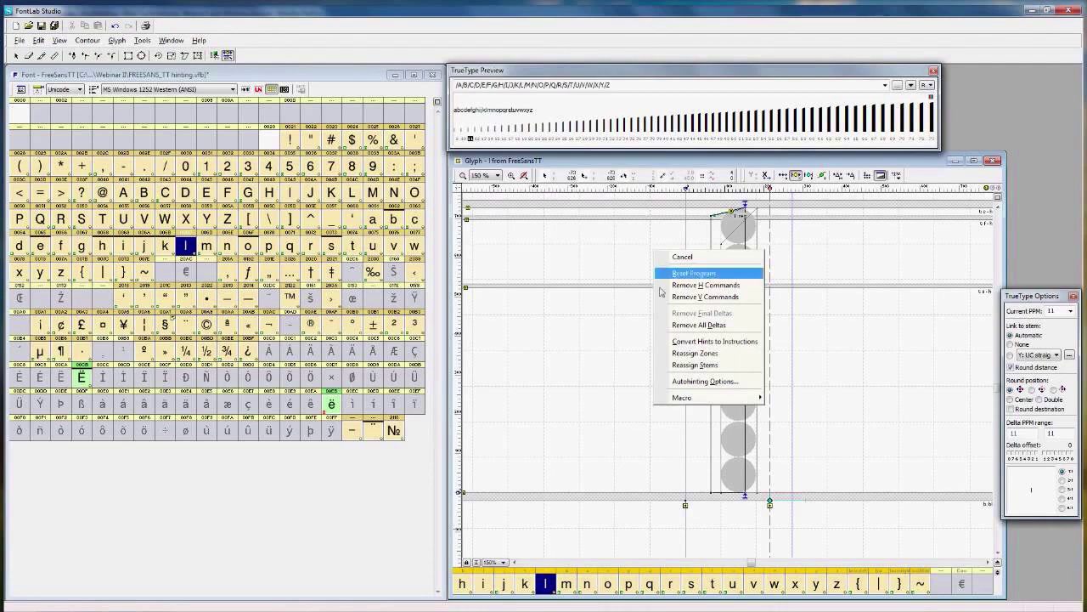
pyautogui.click(689, 368)
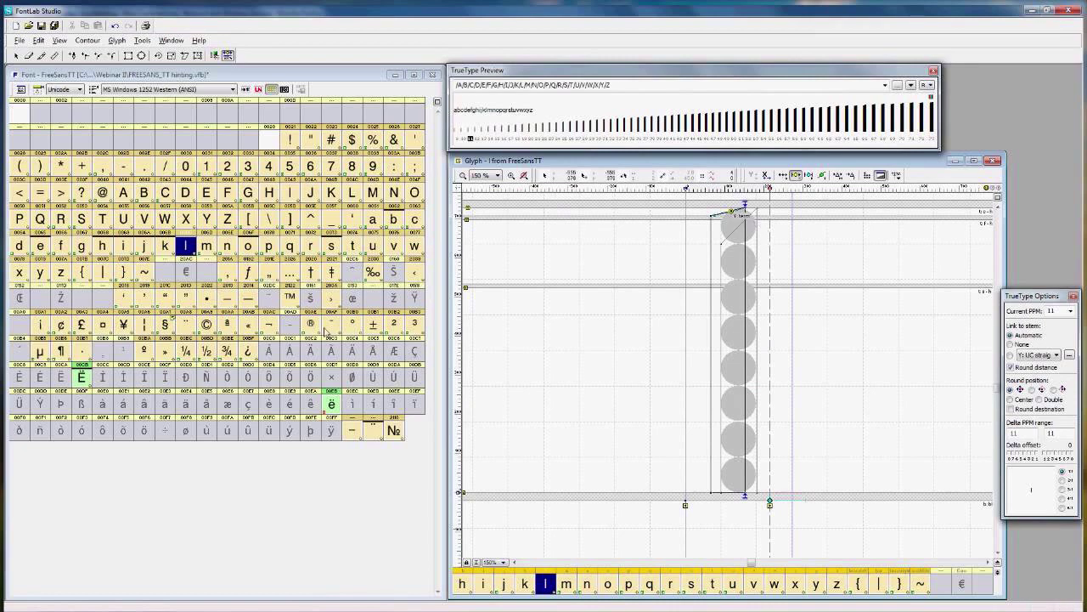
# Step: Add a vertical link between the two nodes of the slanted ascender end in the letter h
pyautogui.click(102, 245)
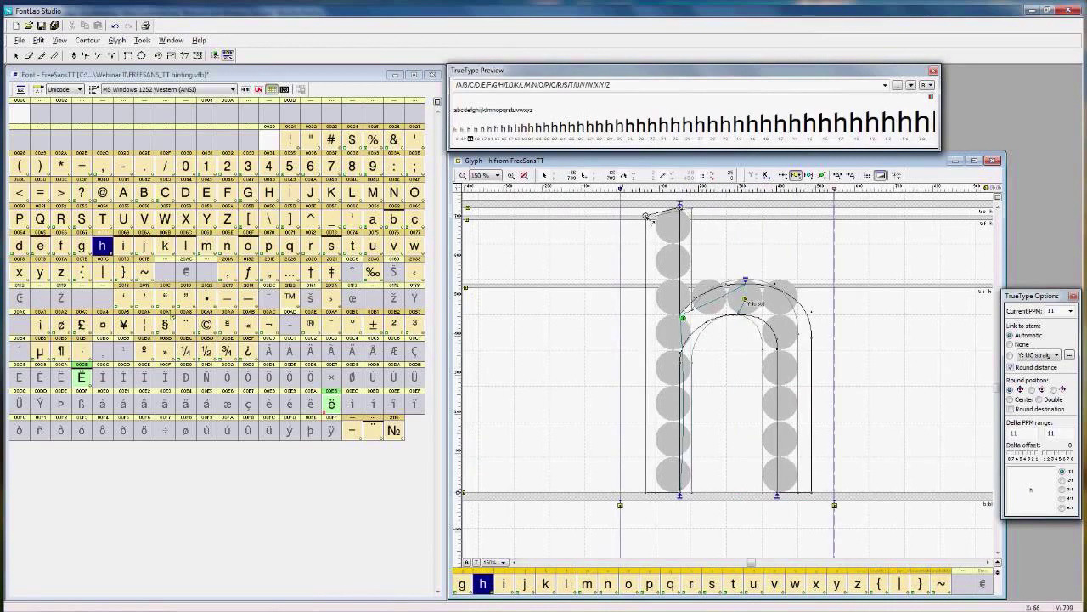
pyautogui.moveTo(646, 217); pyautogui.dragTo(680, 206)
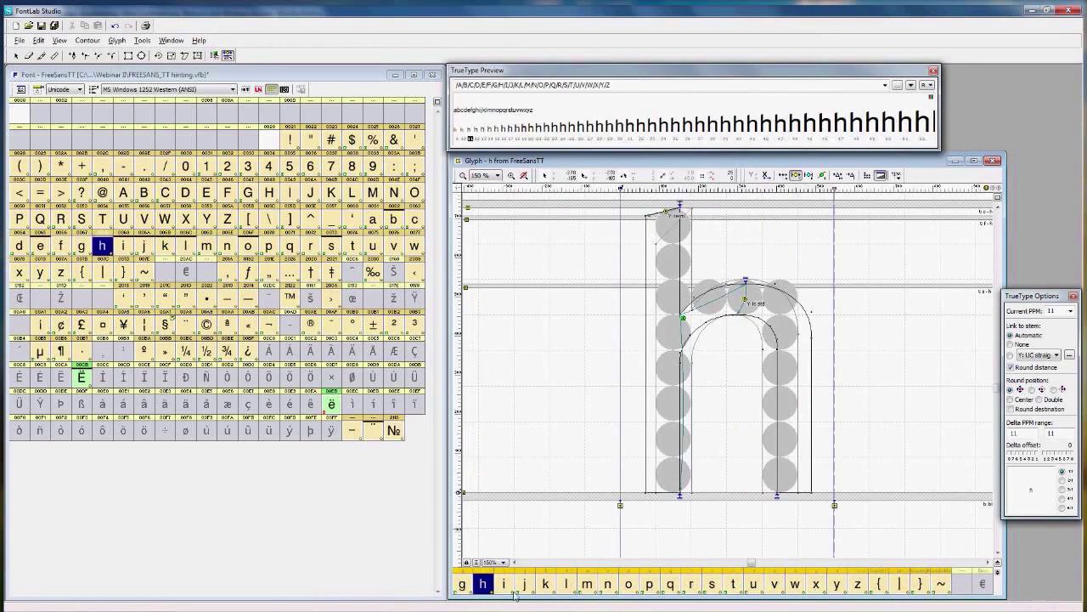
# Step: Open the letter k, add a vertical link between the two nodes of its slanted ascender end, and preview it at 40 ppm
pyautogui.click(546, 587)
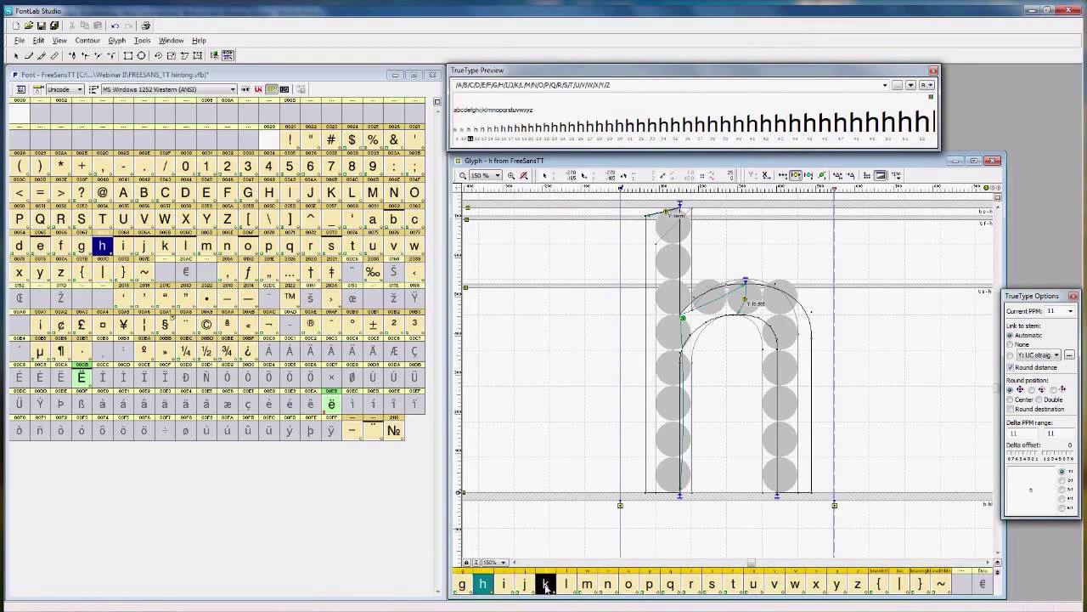
pyautogui.click(661, 215)
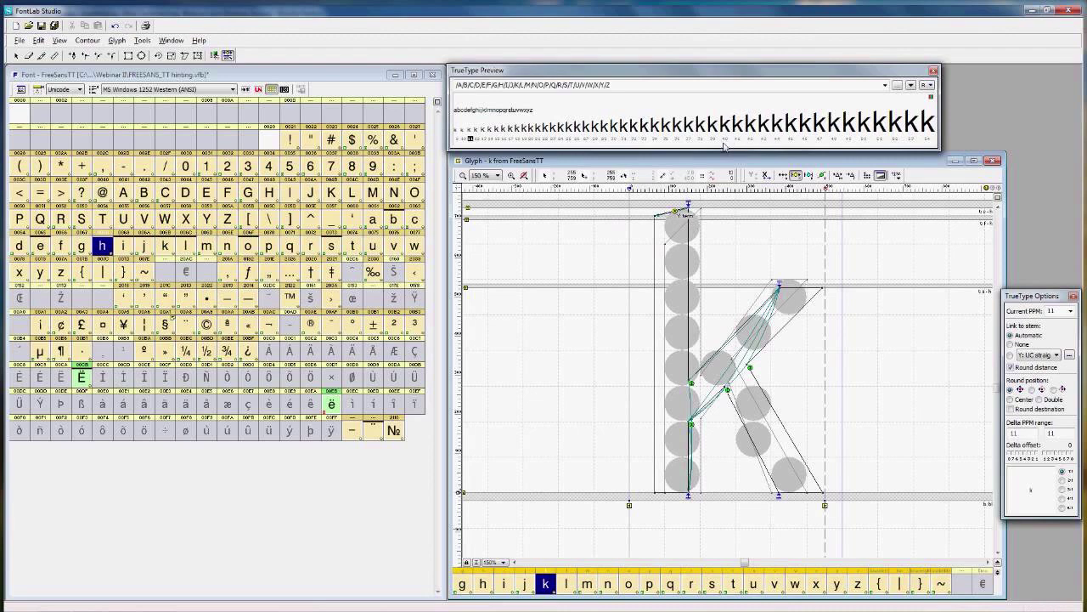
pyautogui.hotkey('ctrl', 'a')
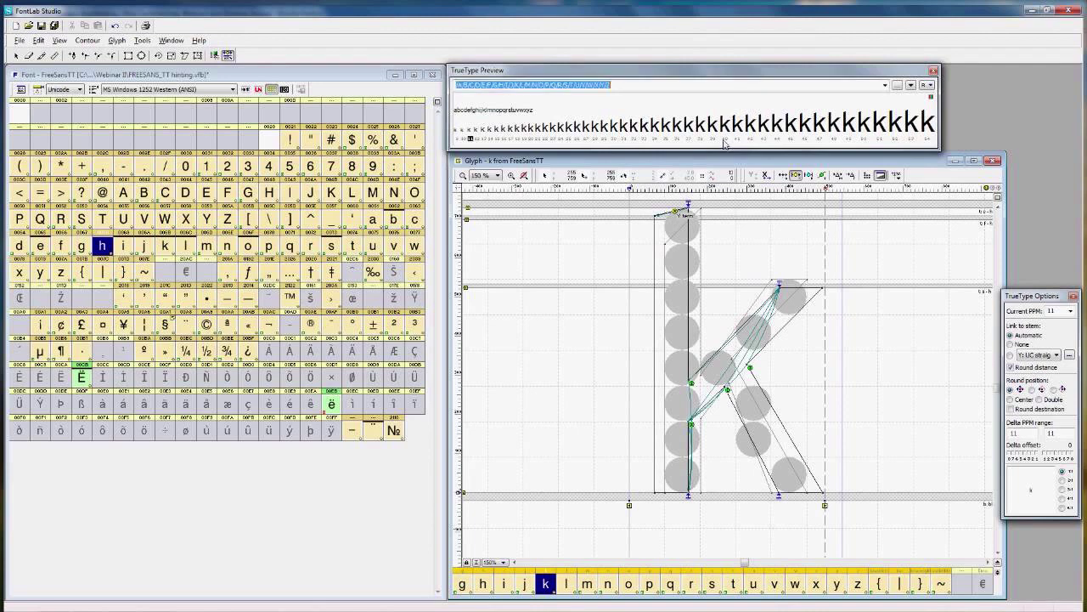
pyautogui.click(724, 141)
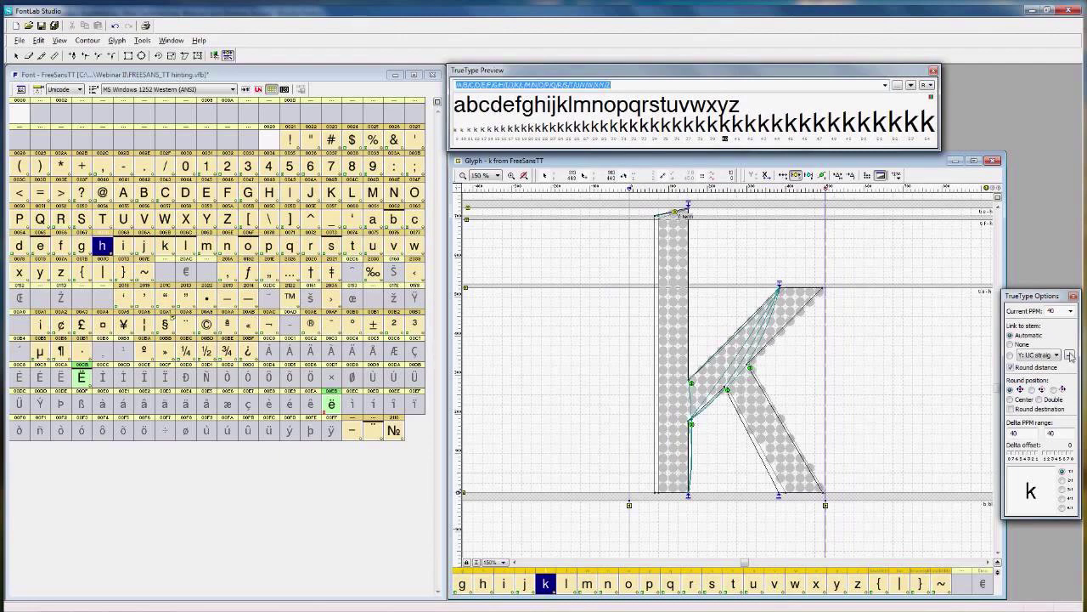
# Step: Set the ppm1 value of the "Y: term" stem to 40 in the TrueType hinting options and apply it
pyautogui.click(1069, 355)
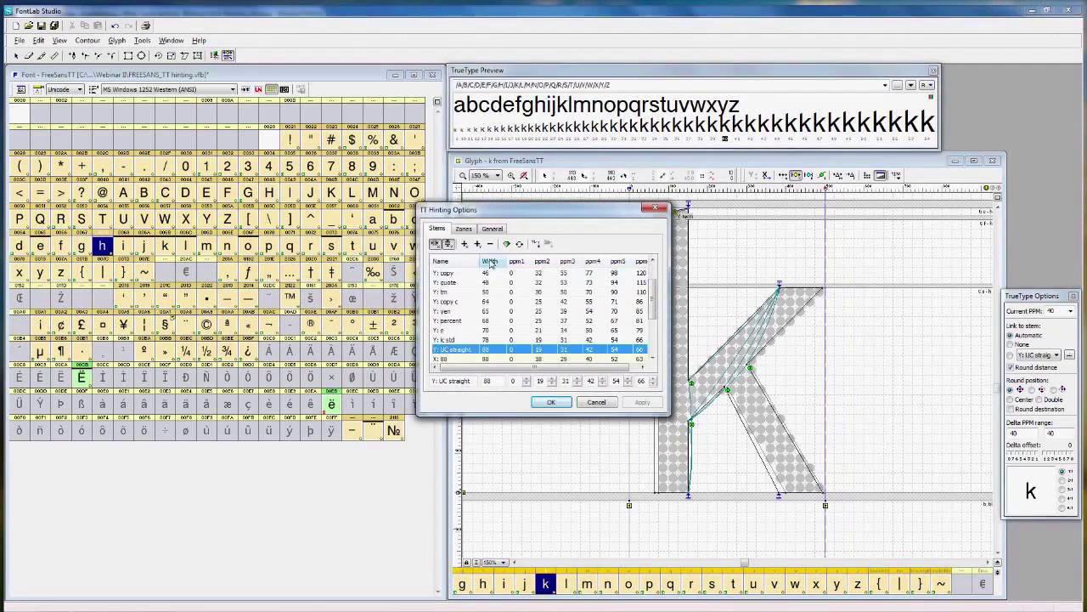
pyautogui.moveTo(658, 300); pyautogui.dragTo(652, 269)
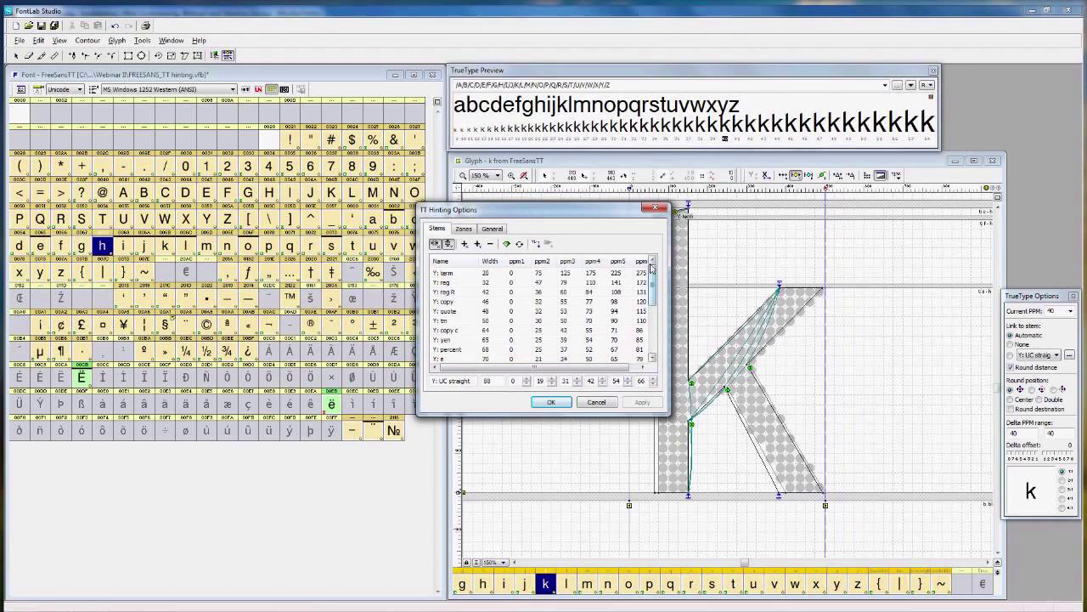
pyautogui.click(476, 273)
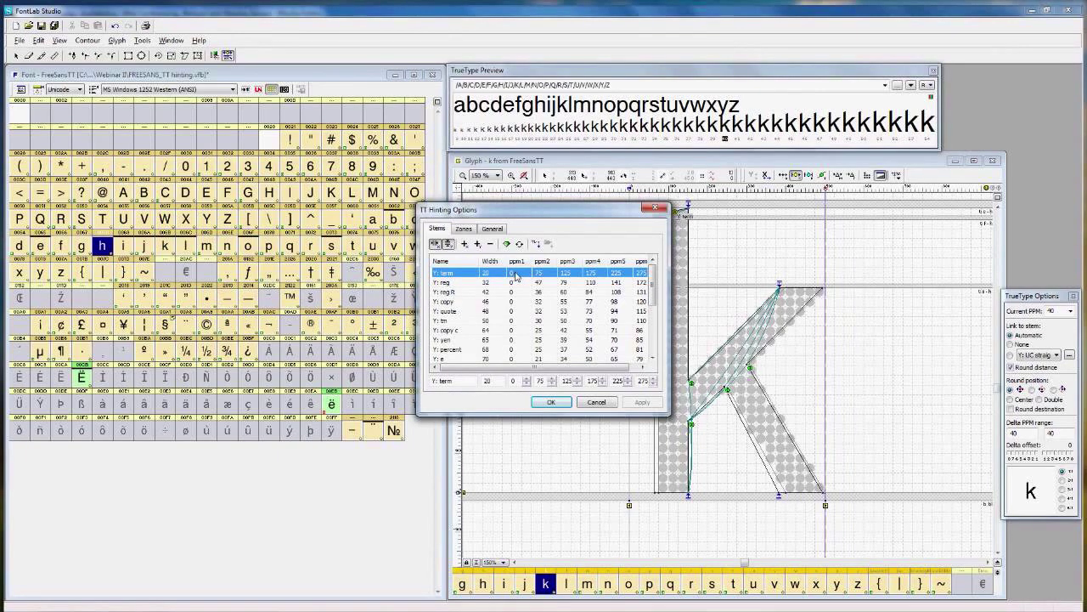
pyautogui.click(513, 381)
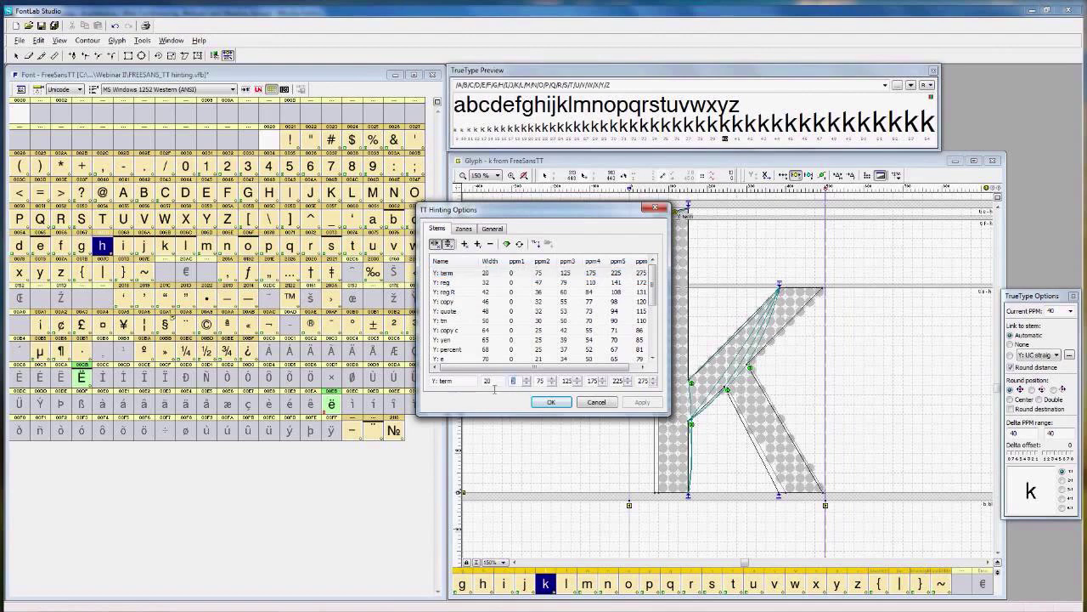
pyautogui.write('4')
pyautogui.moveTo(608, 212); pyautogui.dragTo(590, 320)
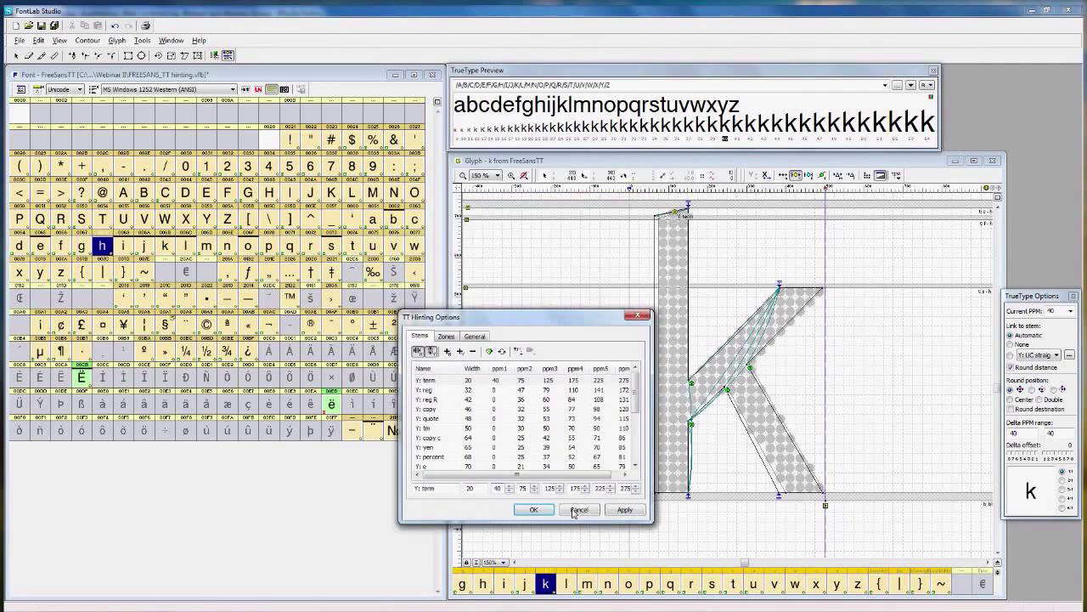
pyautogui.click(623, 511)
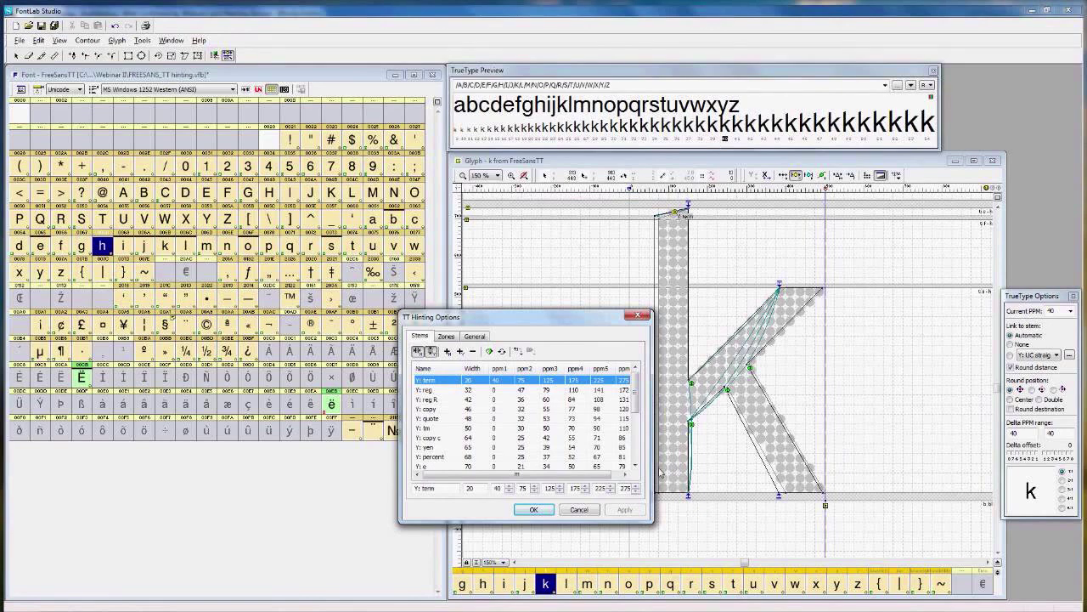
pyautogui.click(534, 510)
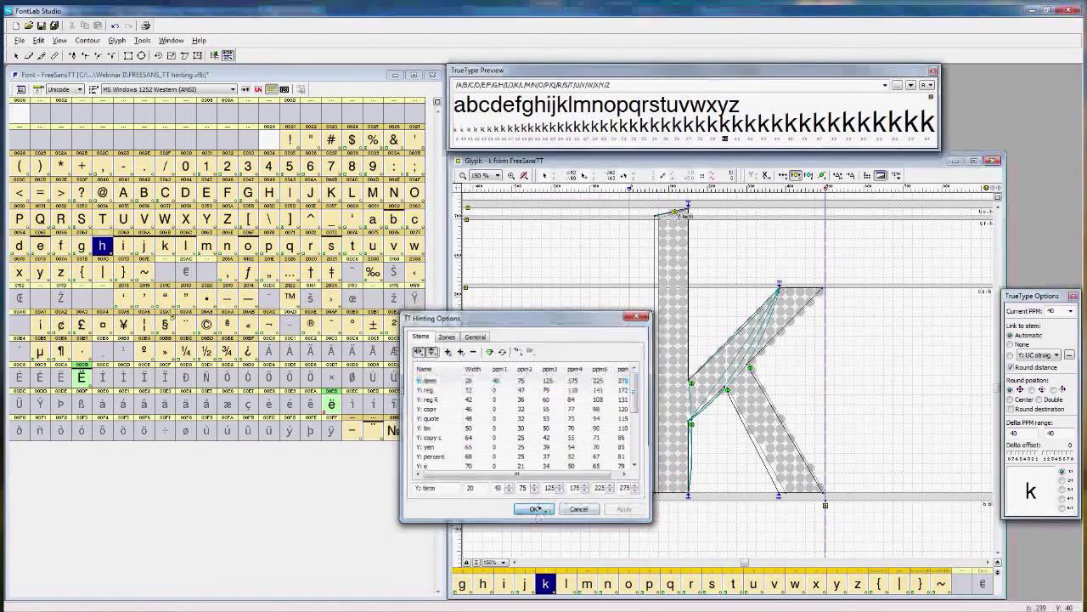
# Step: Show the digits zero to nine as the TrueType preview text and preview the letter k at 39 ppm
pyautogui.click(885, 85)
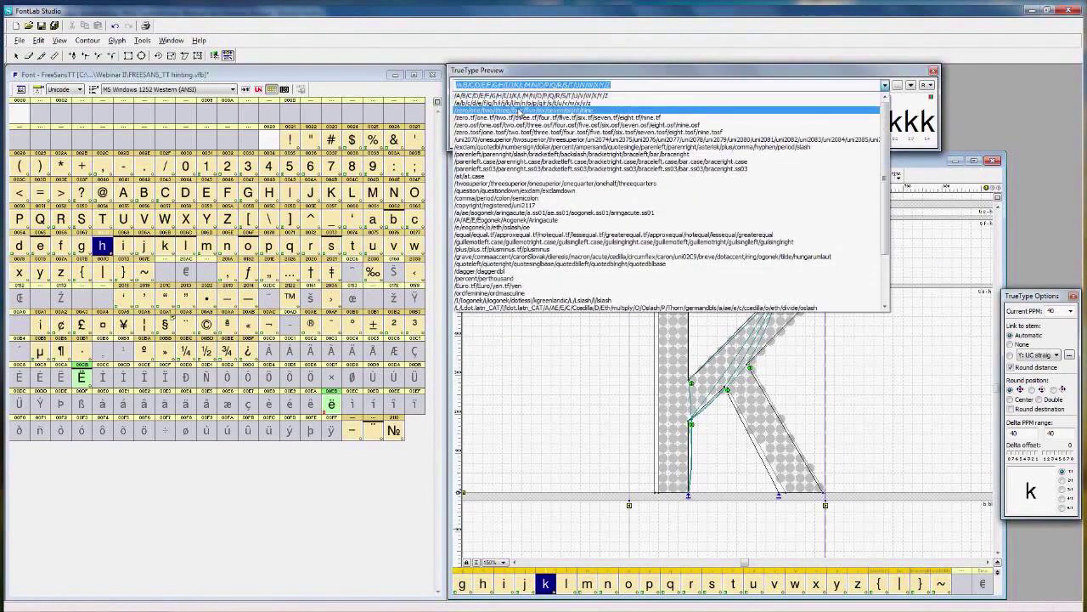
pyautogui.click(518, 111)
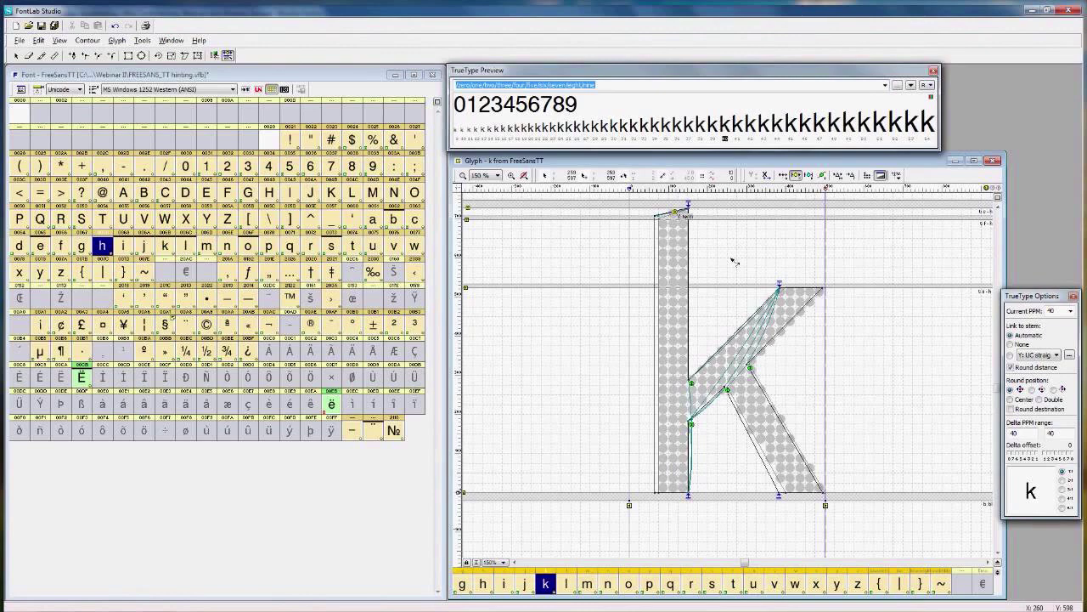
pyautogui.click(711, 140)
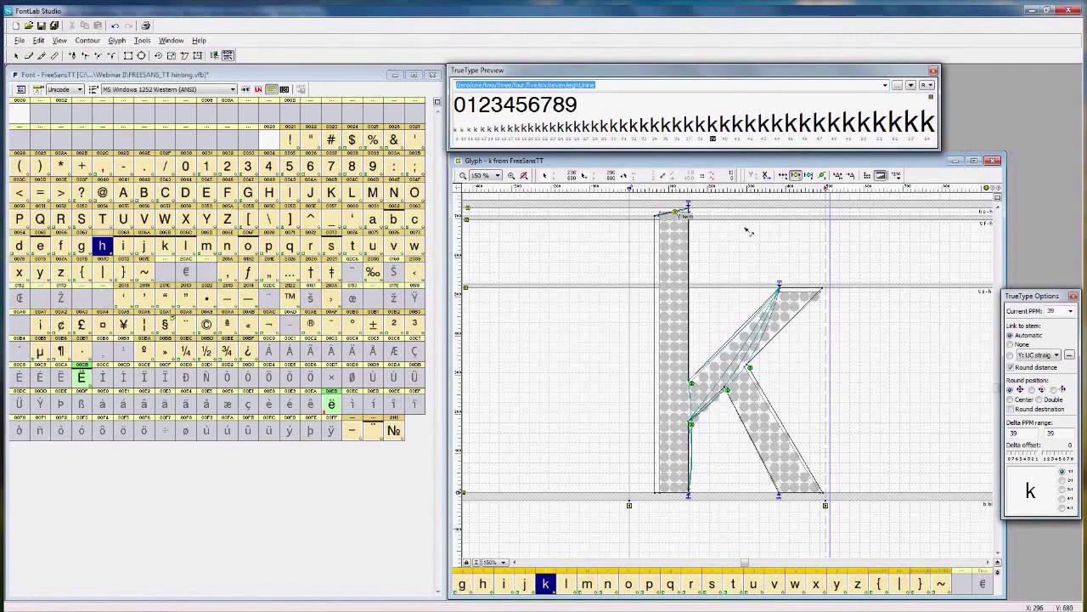
# Step: Delete the vertical link at the slanted ascender end of the letter k
pyautogui.click(575, 256)
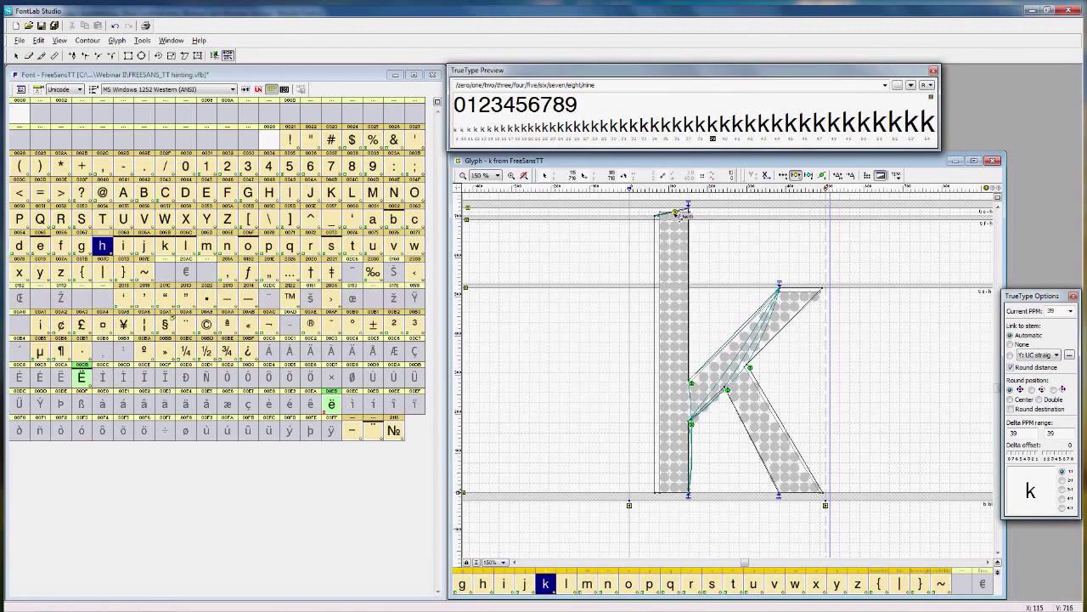
pyautogui.rightClick(676, 214)
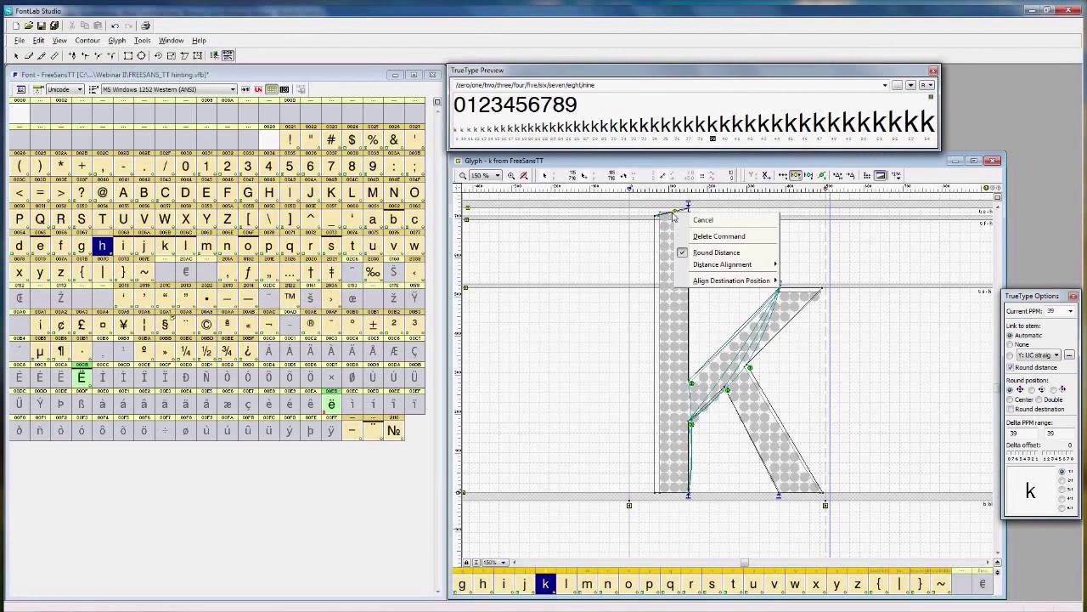
pyautogui.click(695, 236)
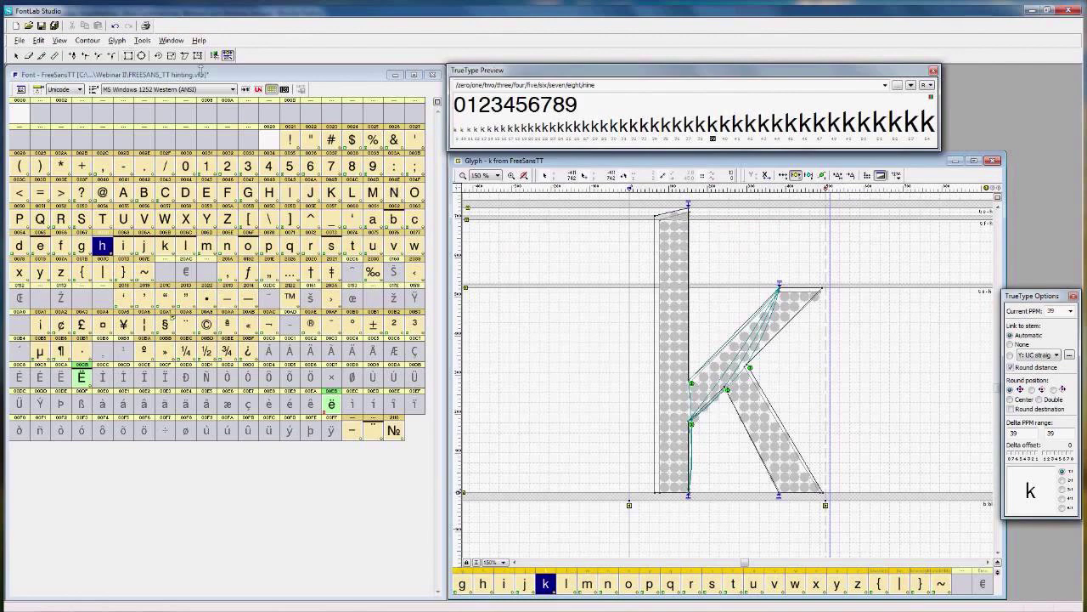
# Step: Flatten the ascender end of the letter k by raising its upper-left node 20 units, and return to TrueType hinting
pyautogui.click(16, 56)
pyautogui.moveTo(664, 223); pyautogui.dragTo(665, 226)
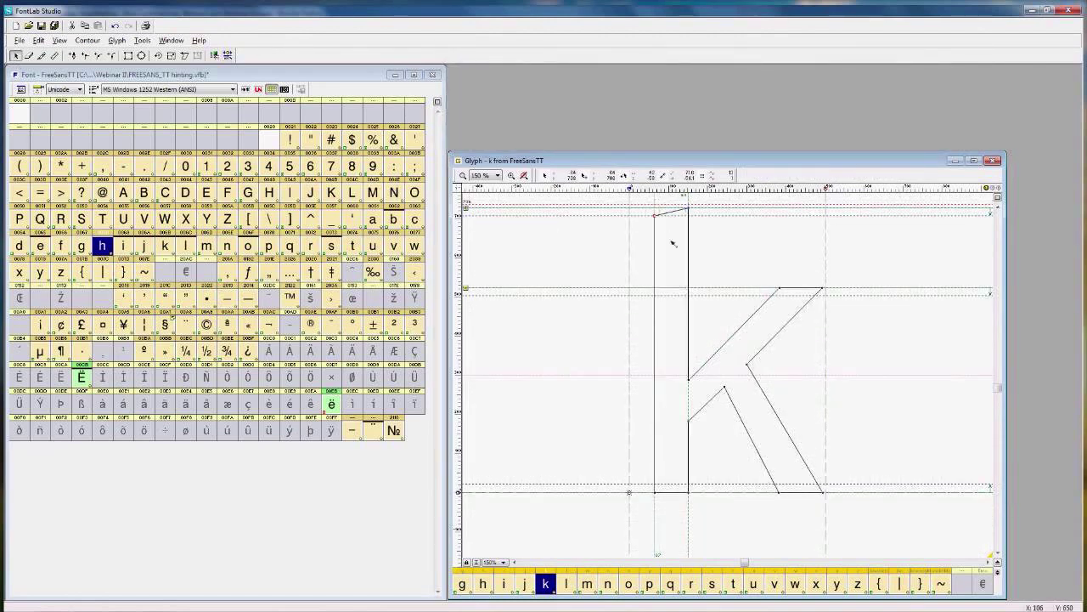
pyautogui.hotkey('shift', 'Up')
pyautogui.hotkey('shift', 'Up')
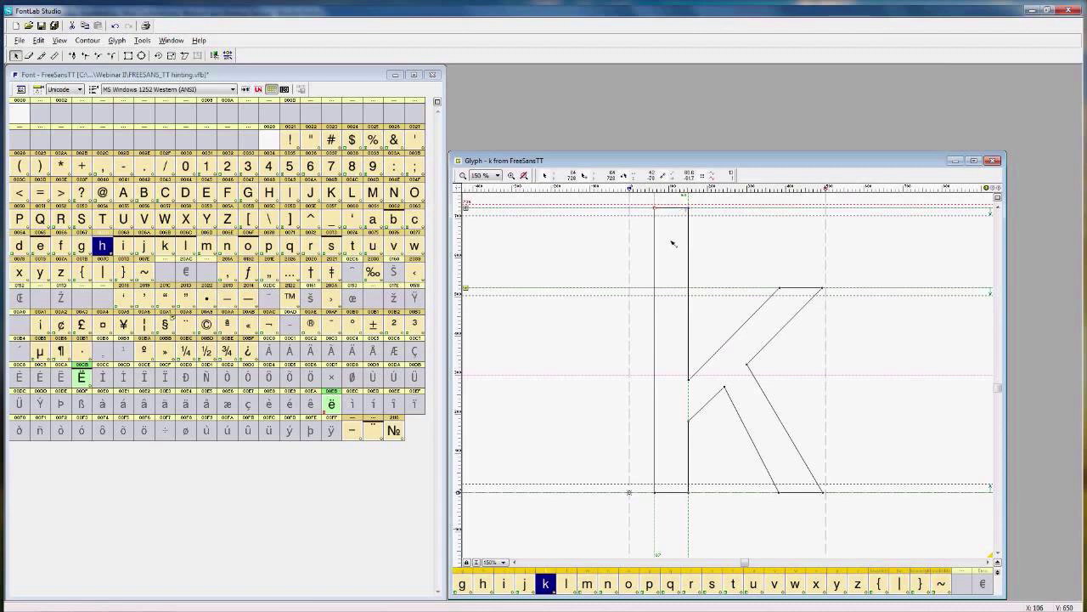
pyautogui.click(228, 56)
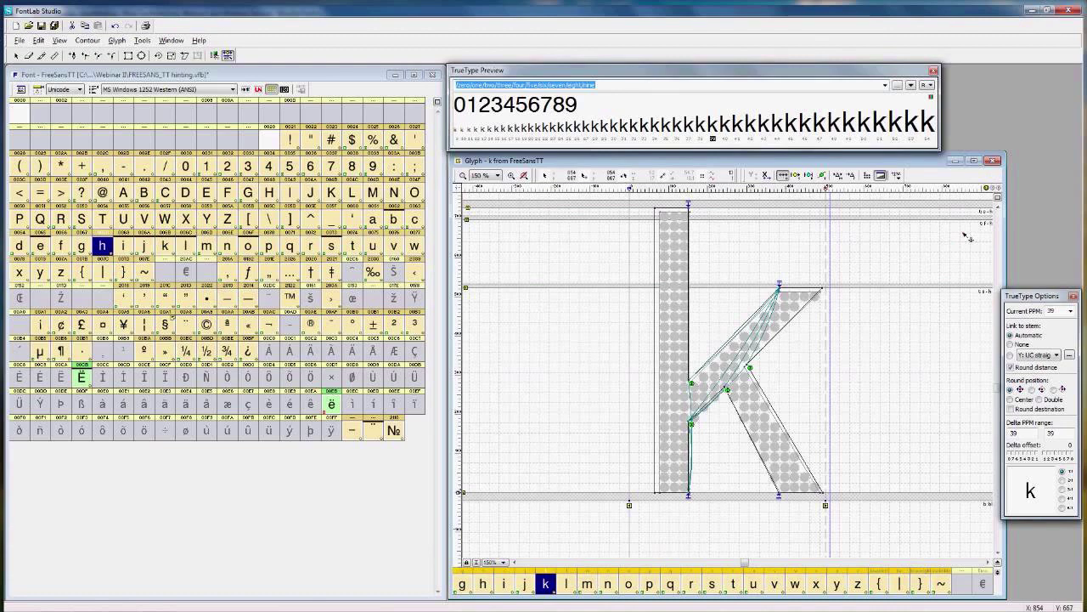
pyautogui.click(896, 176)
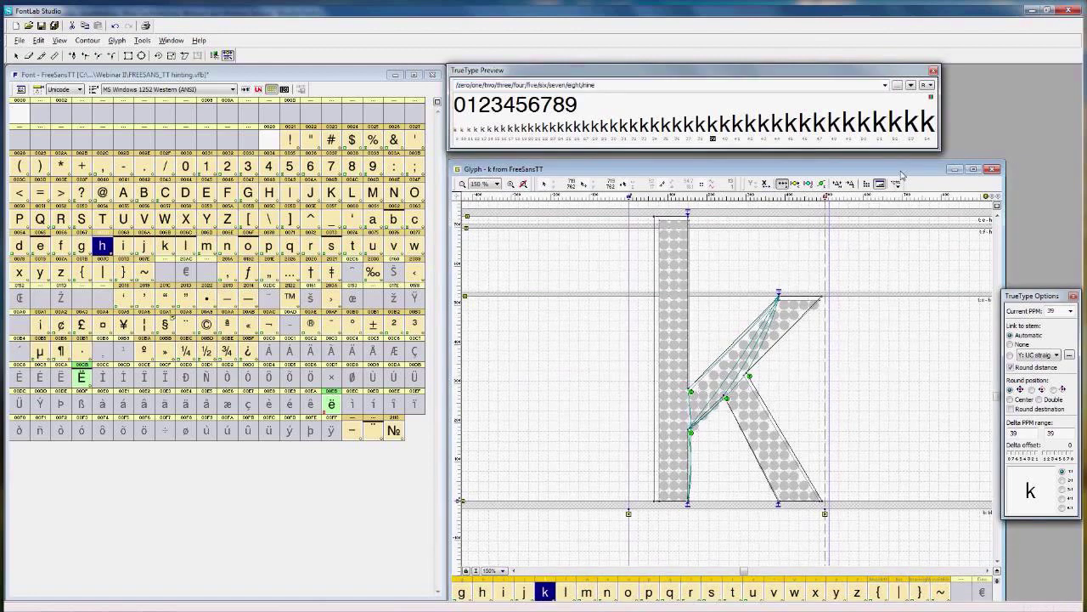
pyautogui.moveTo(902, 174); pyautogui.dragTo(902, 168)
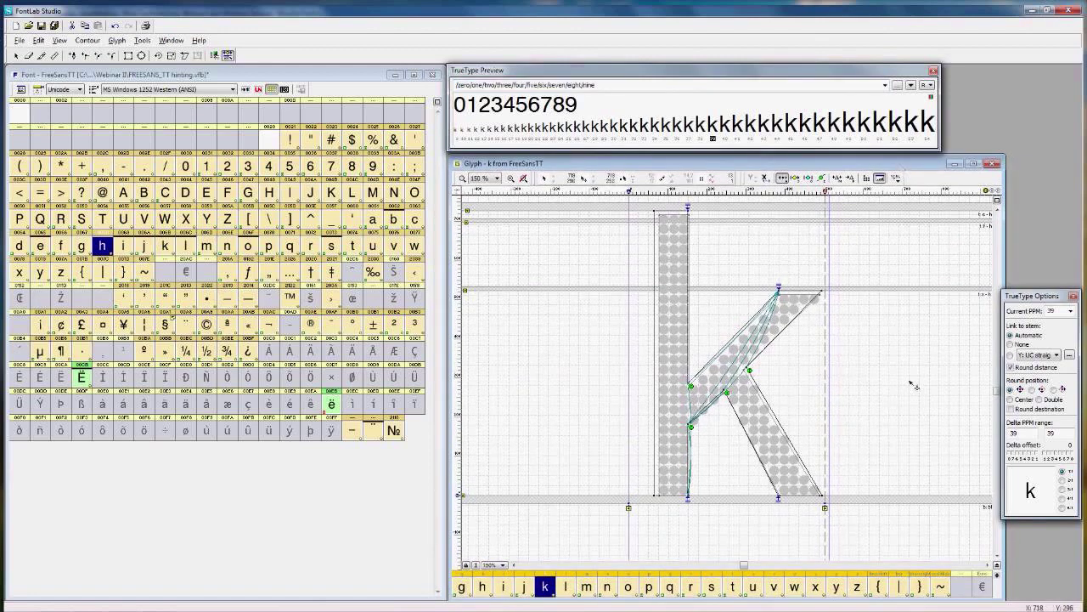